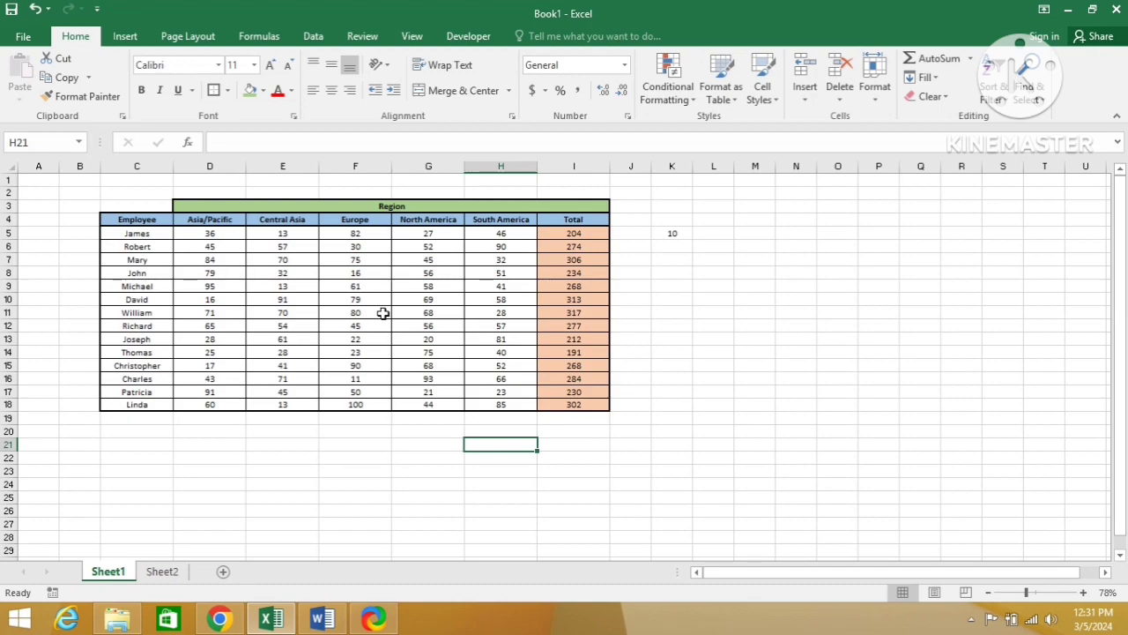
# Step: Enter the text ctrl+c in cell L5 and ctrl+v in cell L6 of Sheet1
pyautogui.press('Right')
pyautogui.press('Right')
pyautogui.press('Right')
pyautogui.press('Right')
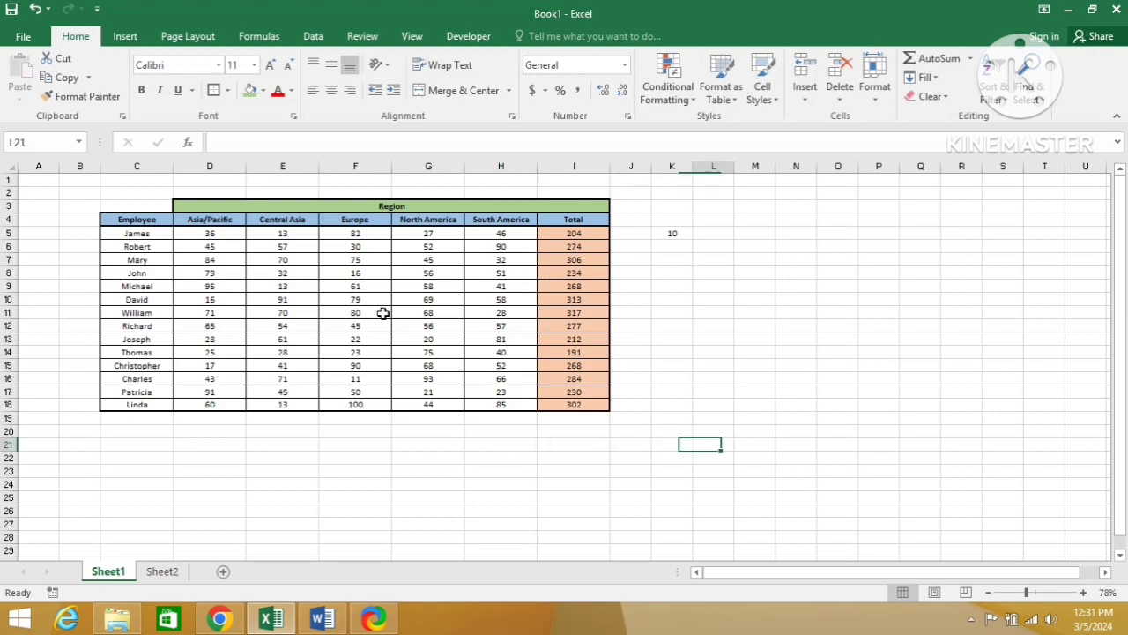
pyautogui.hotkey('ctrl', 'Up')
pyautogui.press('Down')
pyautogui.press('Down')
pyautogui.press('Down')
pyautogui.press('Down')
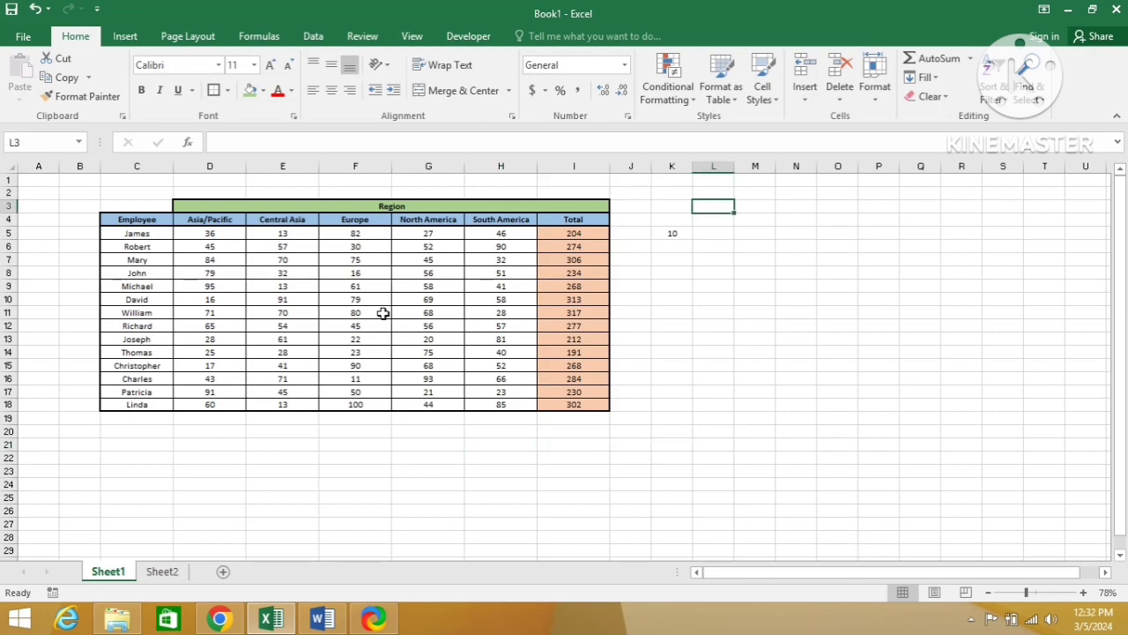
pyautogui.write('ctr')
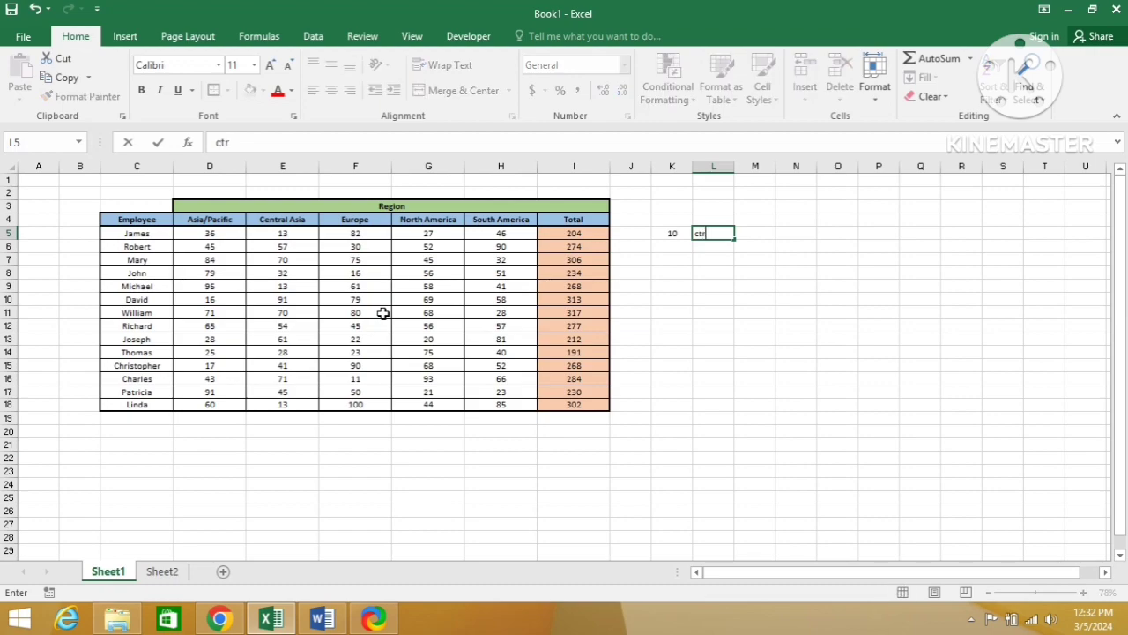
pyautogui.write('l+c')
pyautogui.press('Return')
pyautogui.write('ctrl+')
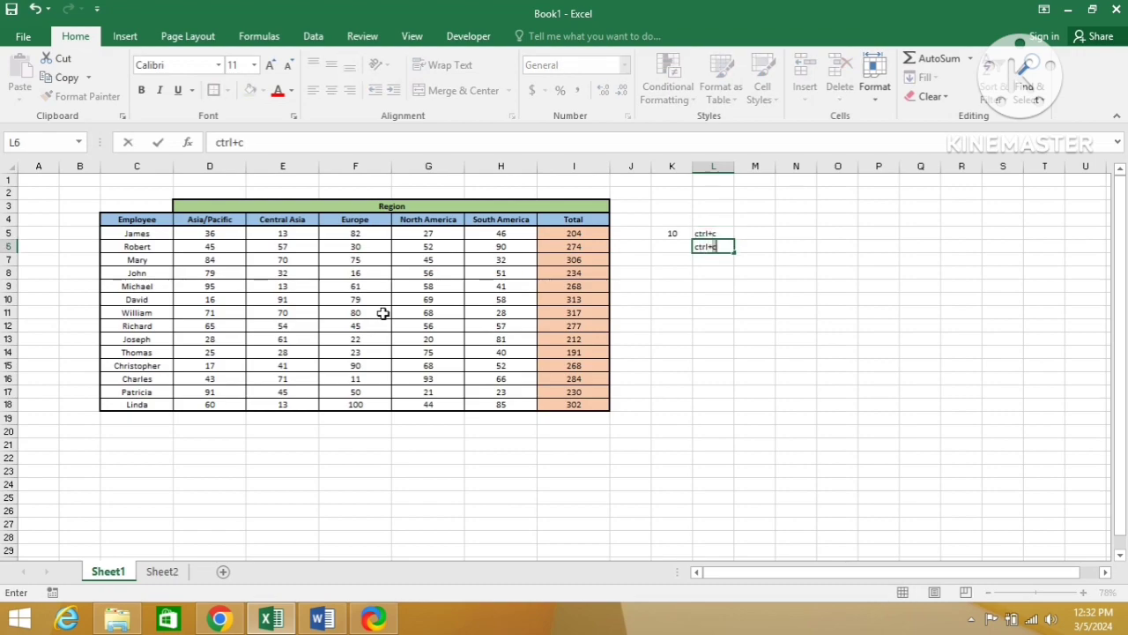
pyautogui.write('v')
pyautogui.press('Return')
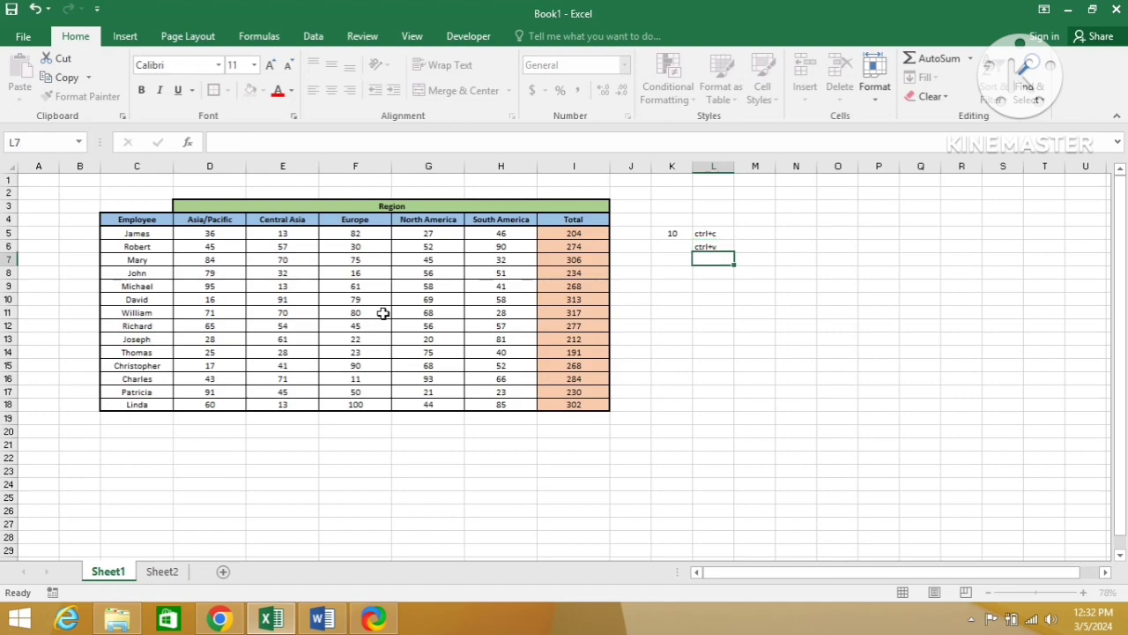
pyautogui.press('Up')
pyautogui.press('Up')
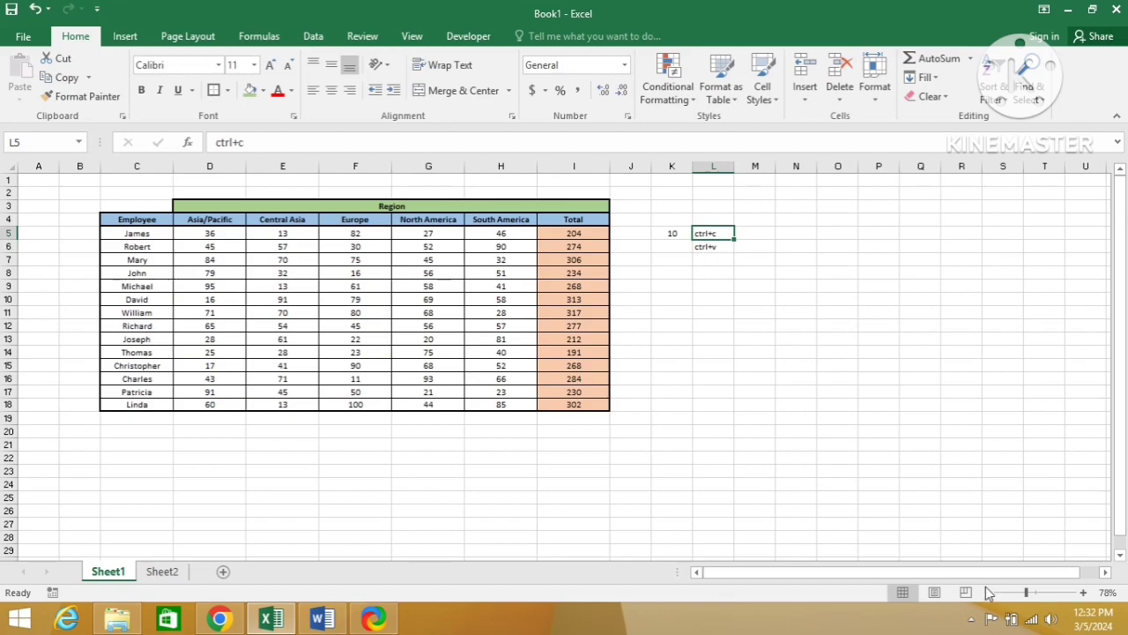
# Step: Copy the whole employee region table, range C3:I18, on Sheet1
pyautogui.click(1036, 593)
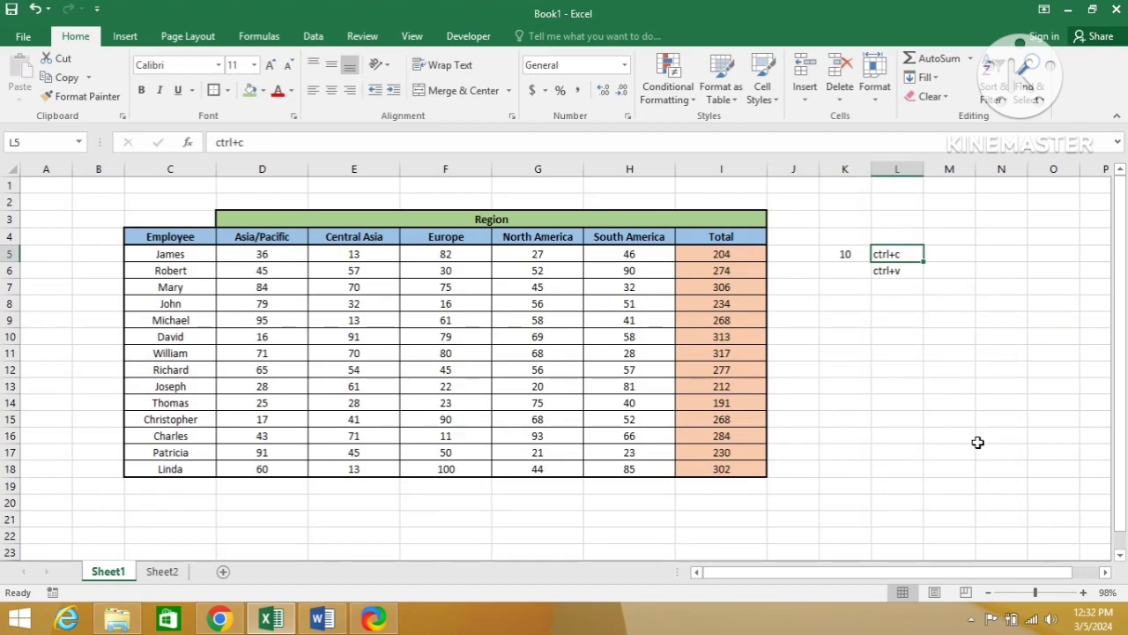
pyautogui.press('Left')
pyautogui.press('Left')
pyautogui.press('Left')
pyautogui.press('Left')
pyautogui.press('Left')
pyautogui.press('Left')
pyautogui.press('Left')
pyautogui.press('Left')
pyautogui.press('Left')
pyautogui.press('Left')
pyautogui.press('Up')
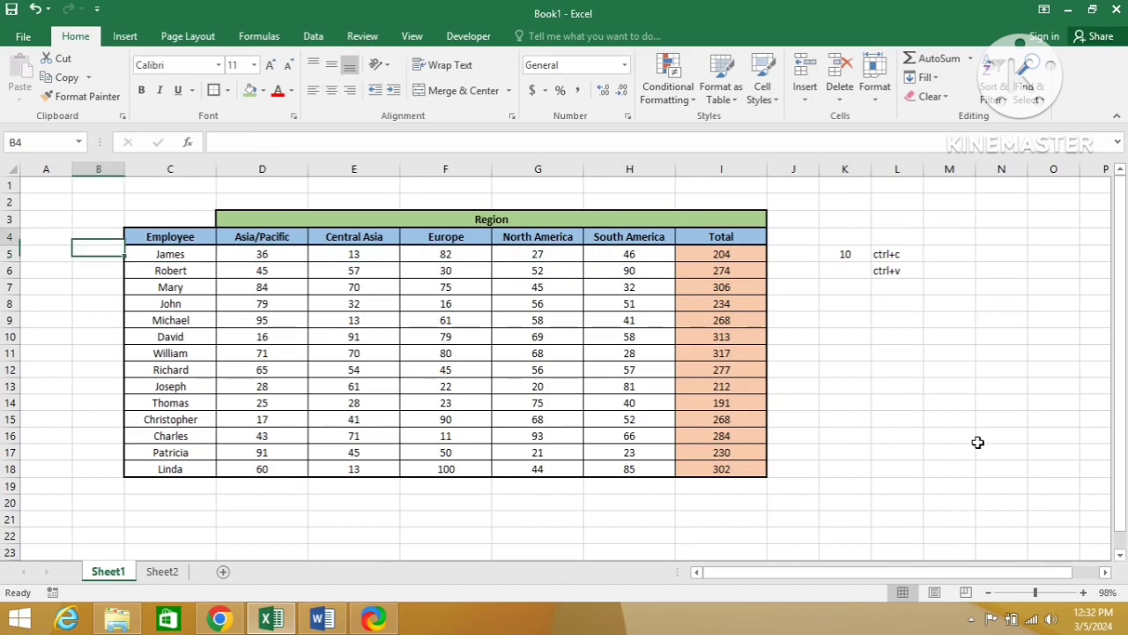
pyautogui.press('Up')
pyautogui.press('Right')
pyautogui.hotkey('shift', 'Right')
pyautogui.hotkey('shift', 'Right')
pyautogui.hotkey('shift', 'Right')
pyautogui.hotkey('shift', 'Left')
pyautogui.hotkey('shift', 'Left')
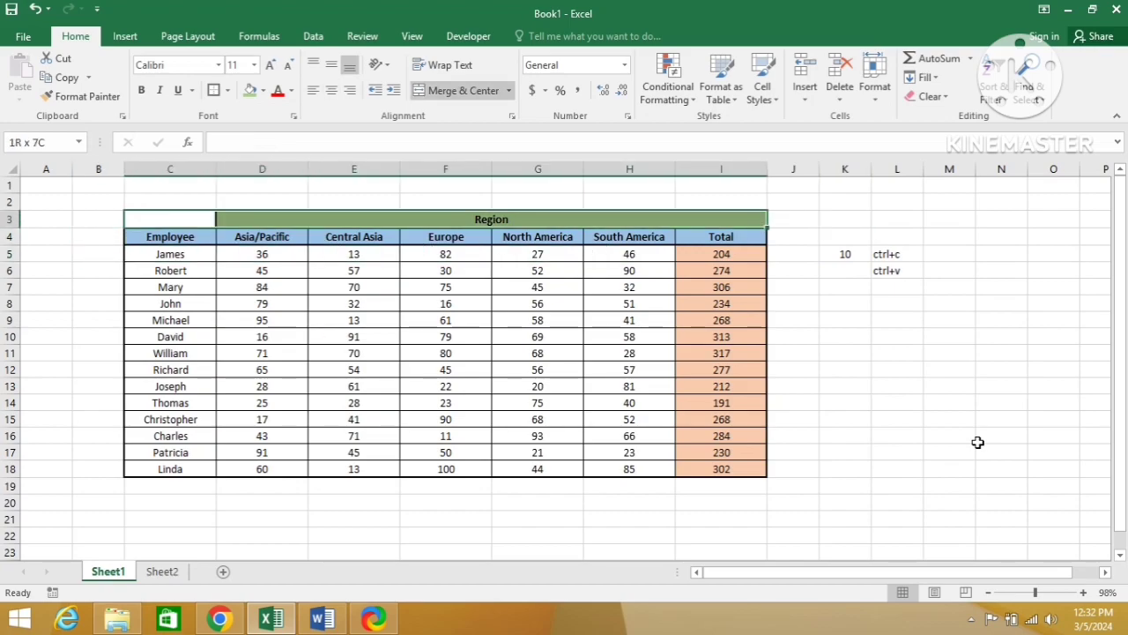
pyautogui.hotkey('shift', 'Down')
pyautogui.hotkey('ctrl', 'shift', 'Down')
pyautogui.hotkey('ctrl', 'c')
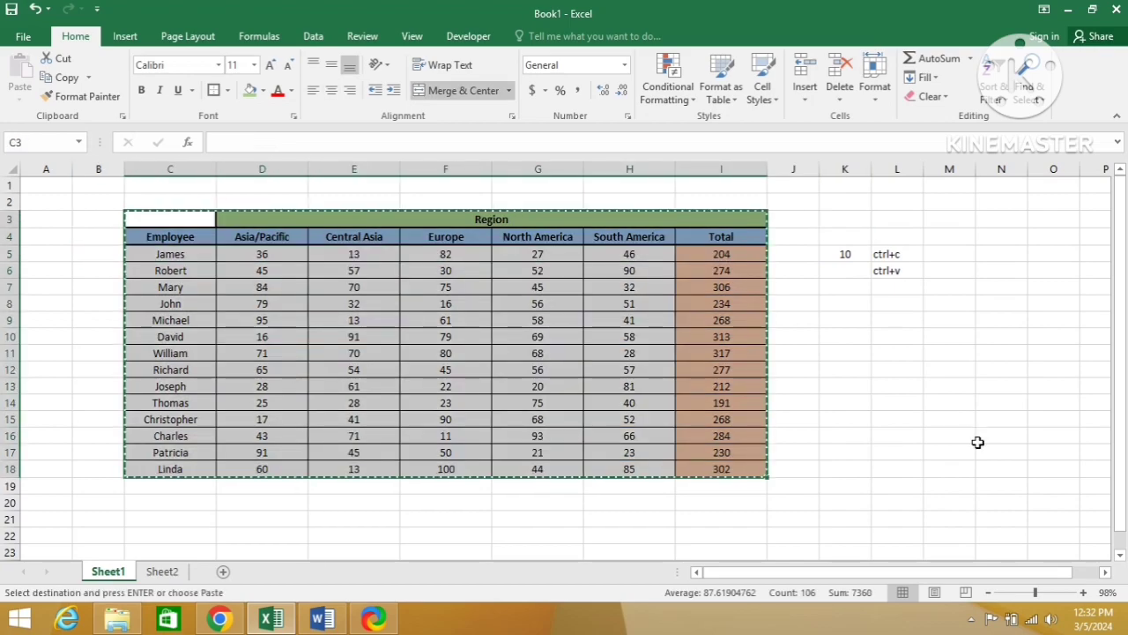
# Step: Paste the copied table at cell A1 of Sheet2, and return to Sheet1 to clear the copy selection
pyautogui.click(181, 573)
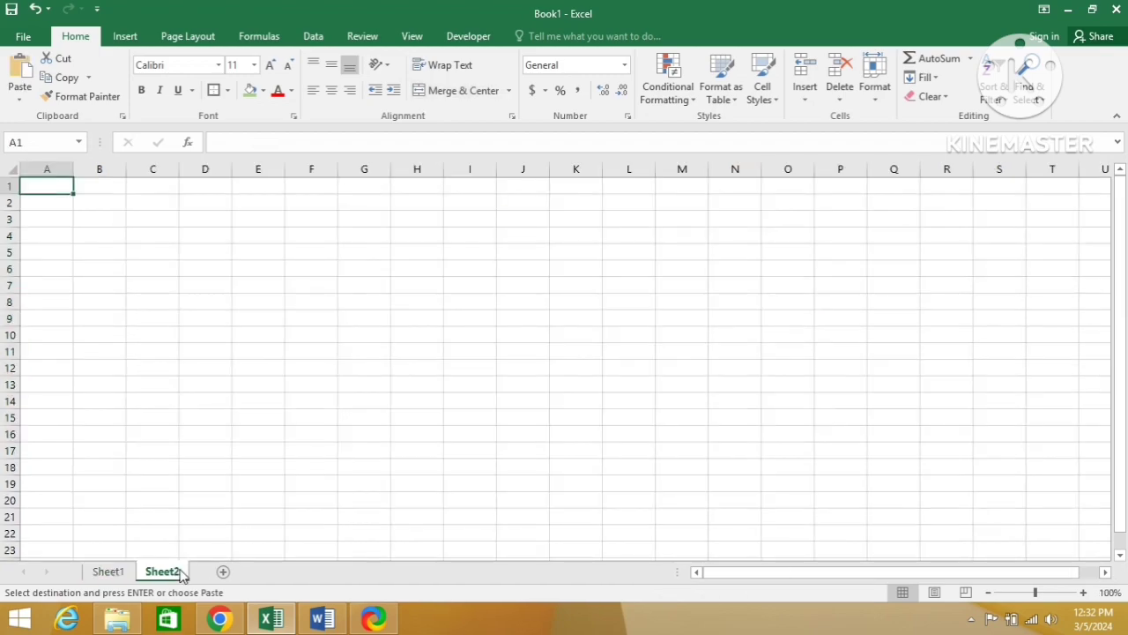
pyautogui.hotkey('ctrl', 'v')
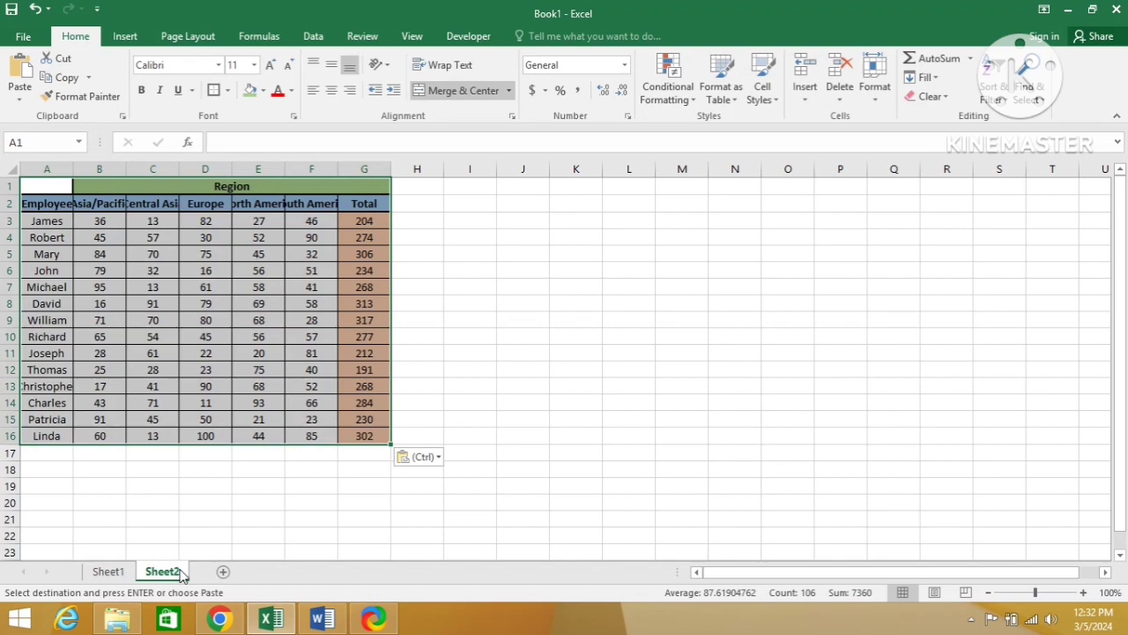
pyautogui.click(106, 573)
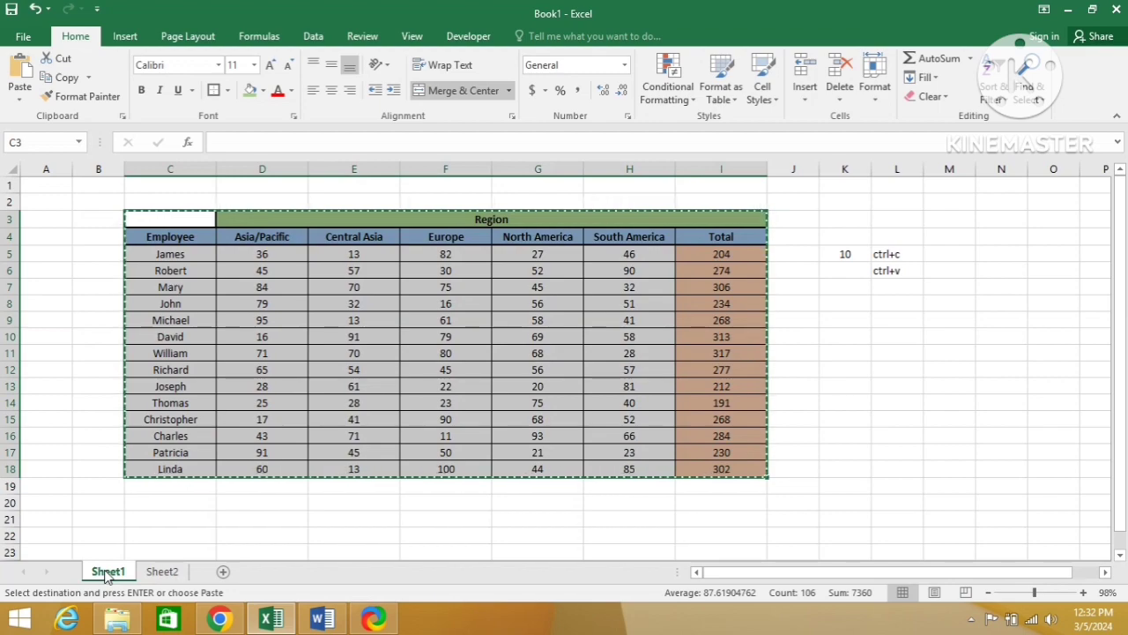
pyautogui.press('Escape')
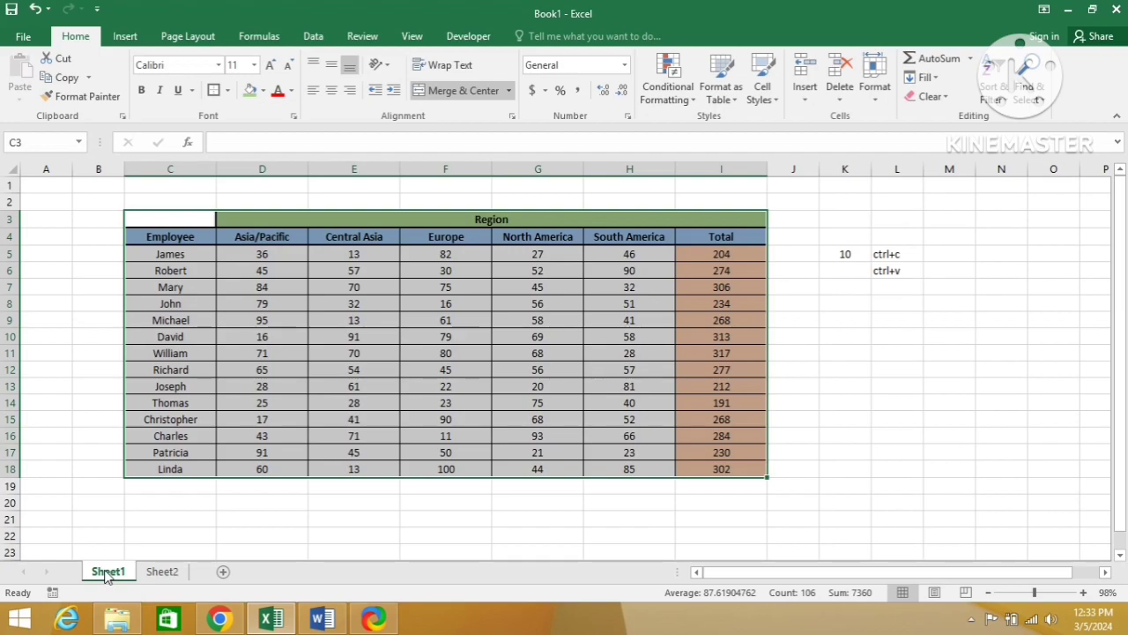
# Step: Check the Paste Special picture in the Word document, and copy the Excel table from Sheet1 again to cell K1 of Sheet2
pyautogui.hotkey('alt', 'Tab')
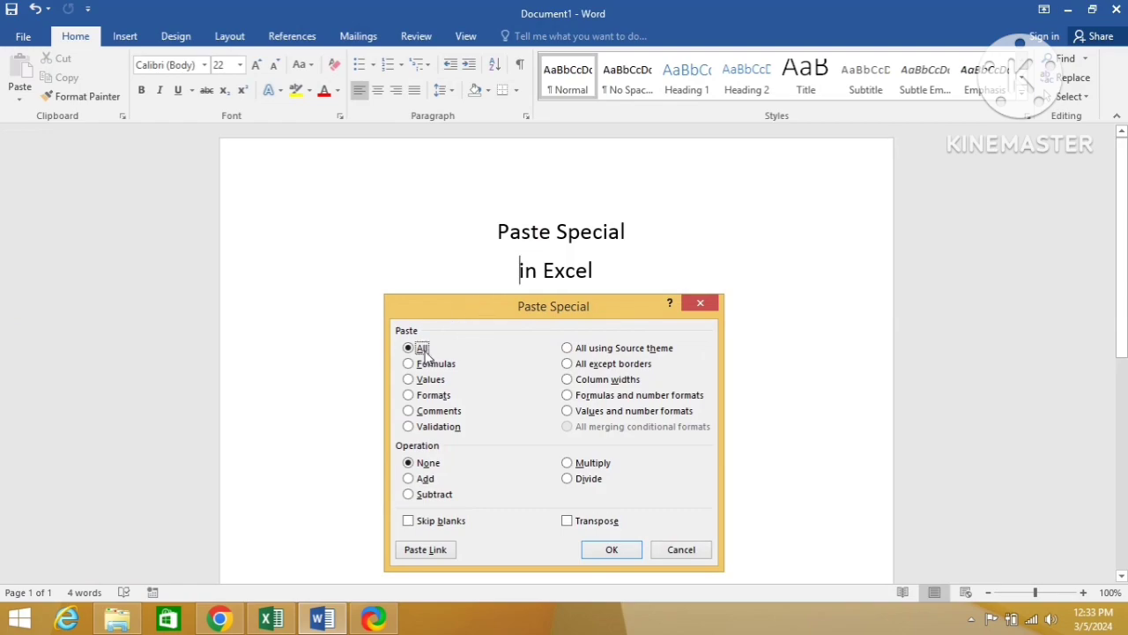
pyautogui.hotkey('alt', 'Tab')
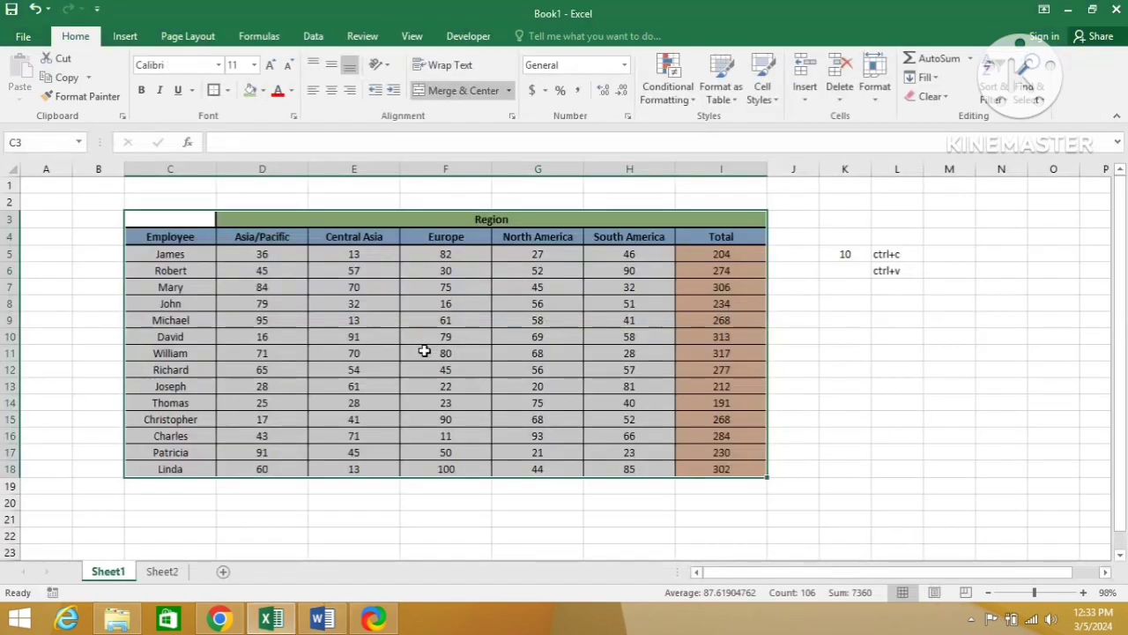
pyautogui.hotkey('ctrl', 'c')
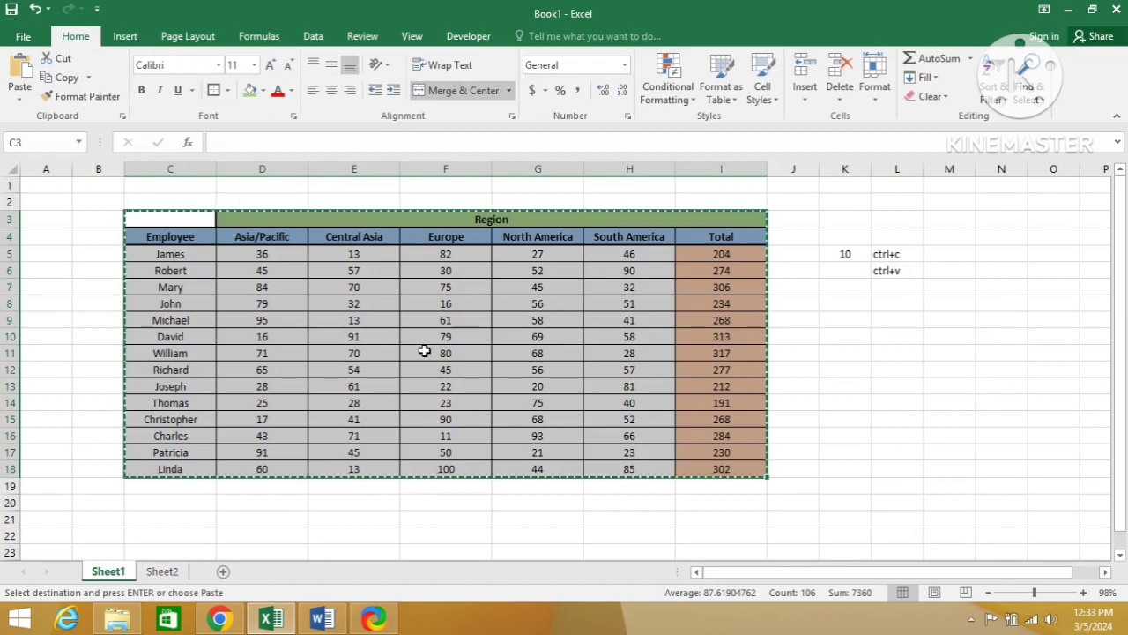
pyautogui.click(159, 572)
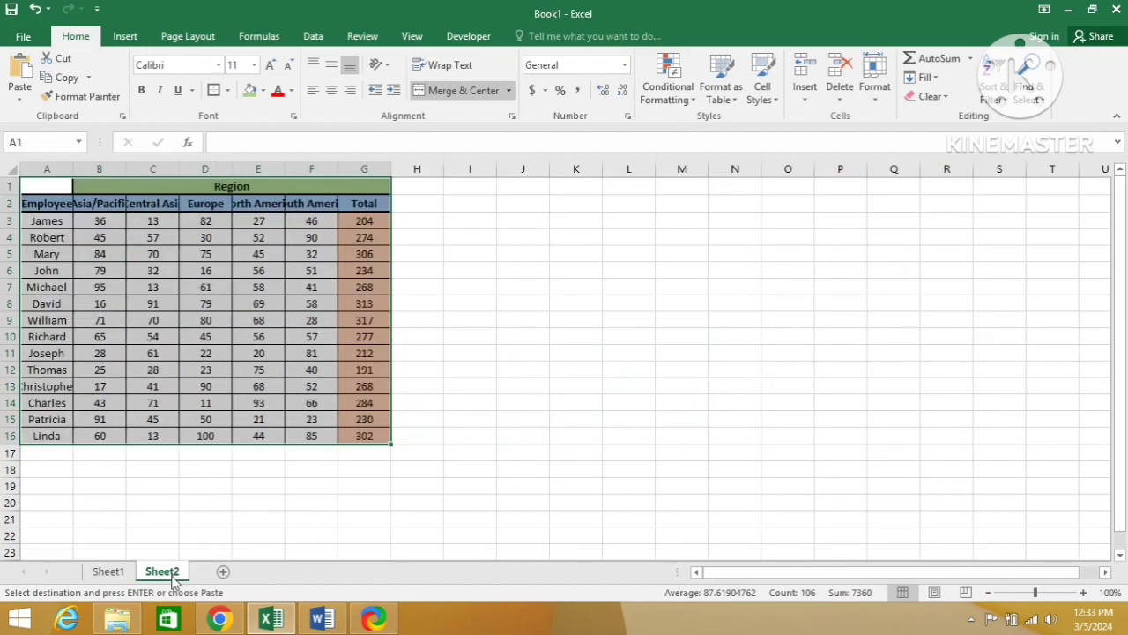
pyautogui.click(560, 193)
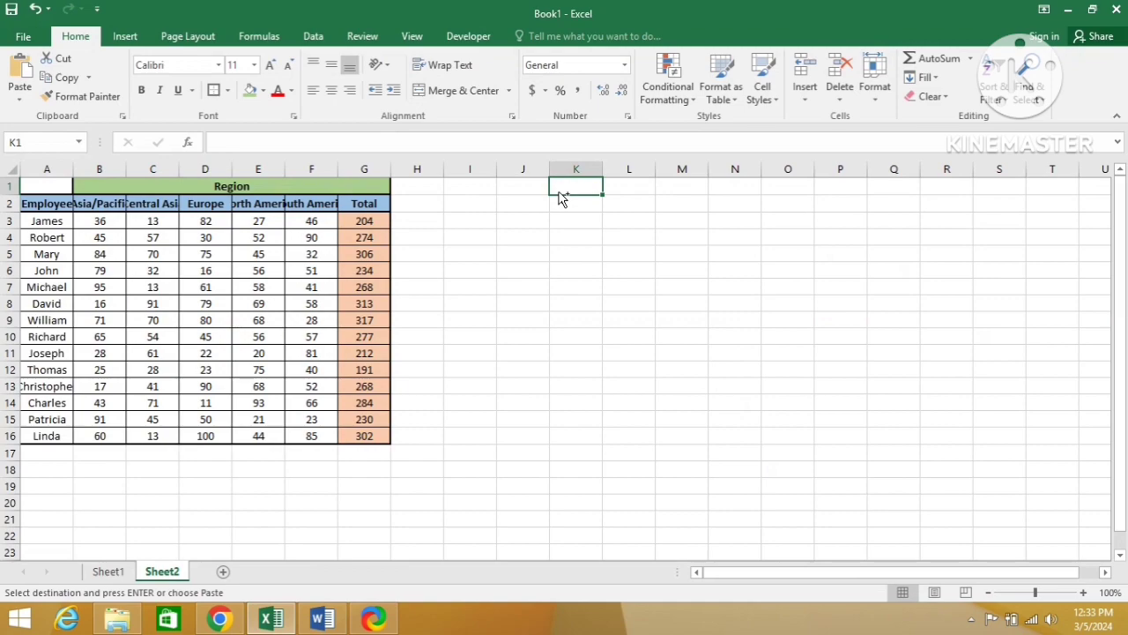
pyautogui.hotkey('ctrl', 'v')
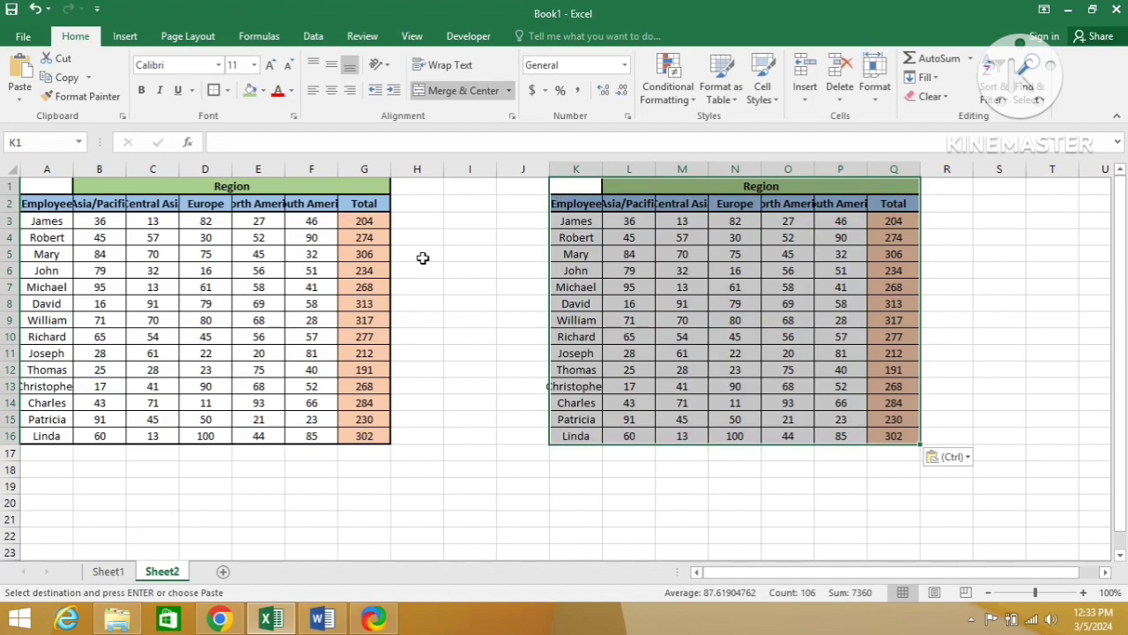
pyautogui.click(110, 573)
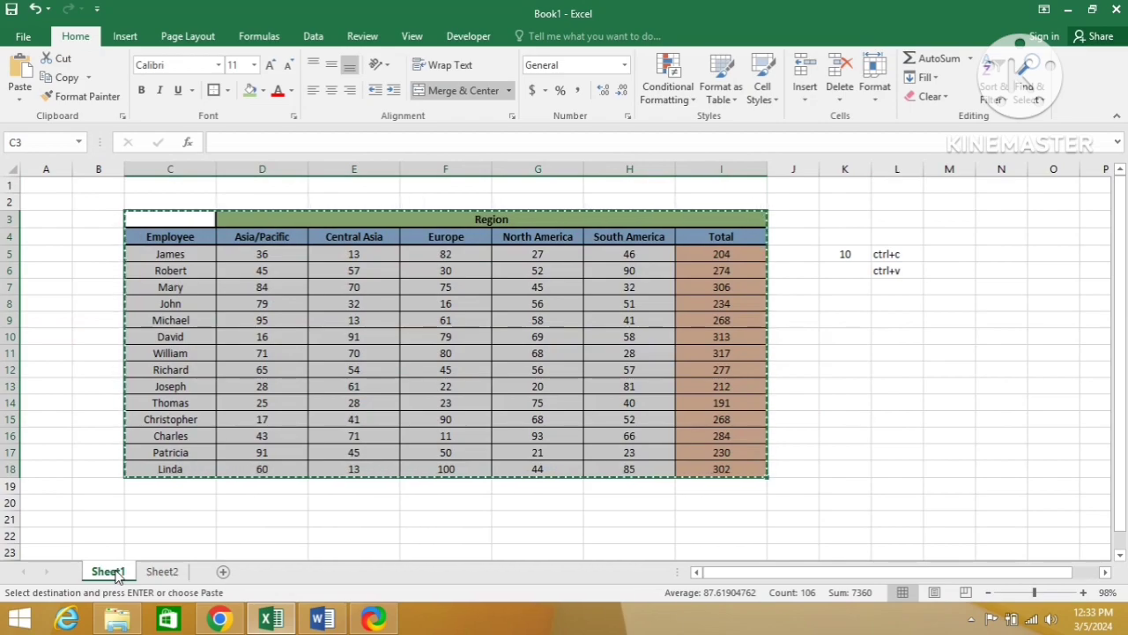
pyautogui.click(162, 572)
pyautogui.hotkey('ctrl', 'v')
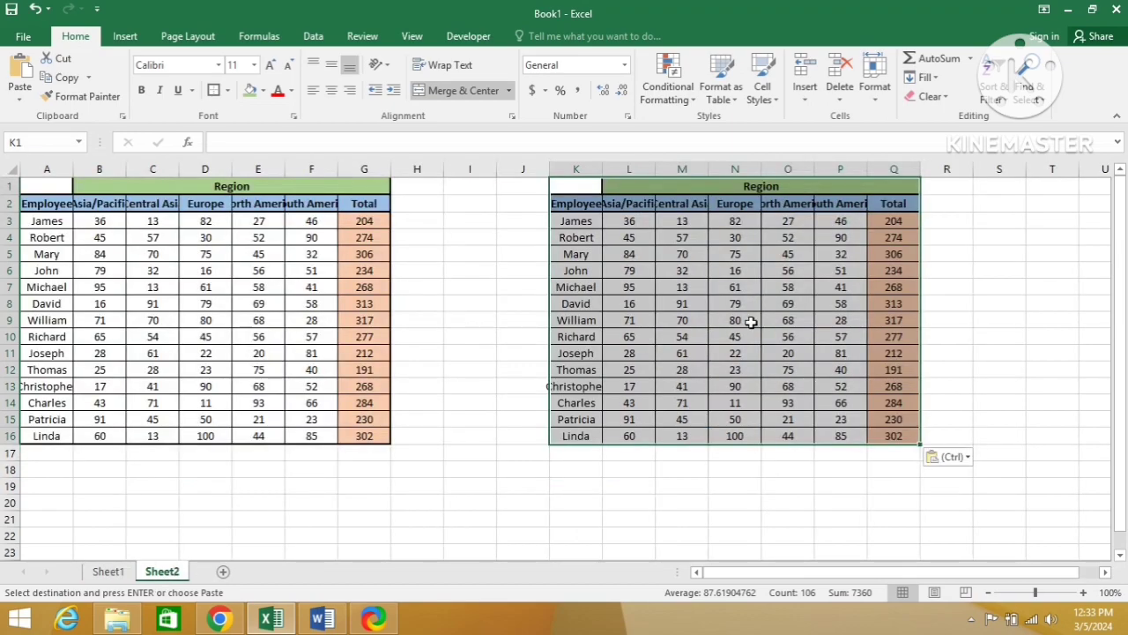
# Step: Inspect the formula in the first Total cell, Q3, of the second pasted table on Sheet2
pyautogui.click(750, 321)
pyautogui.press('Right')
pyautogui.press('Right')
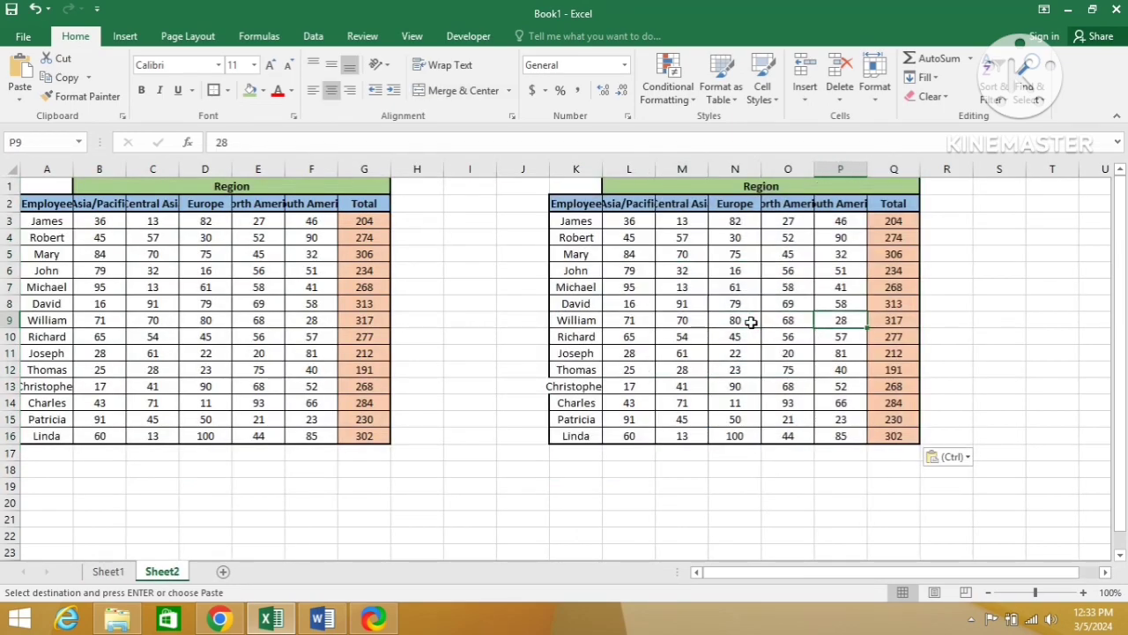
pyautogui.press('Up')
pyautogui.press('Up')
pyautogui.press('Up')
pyautogui.press('Up')
pyautogui.press('Up')
pyautogui.press('Up')
pyautogui.press('Up')
pyautogui.press('Down')
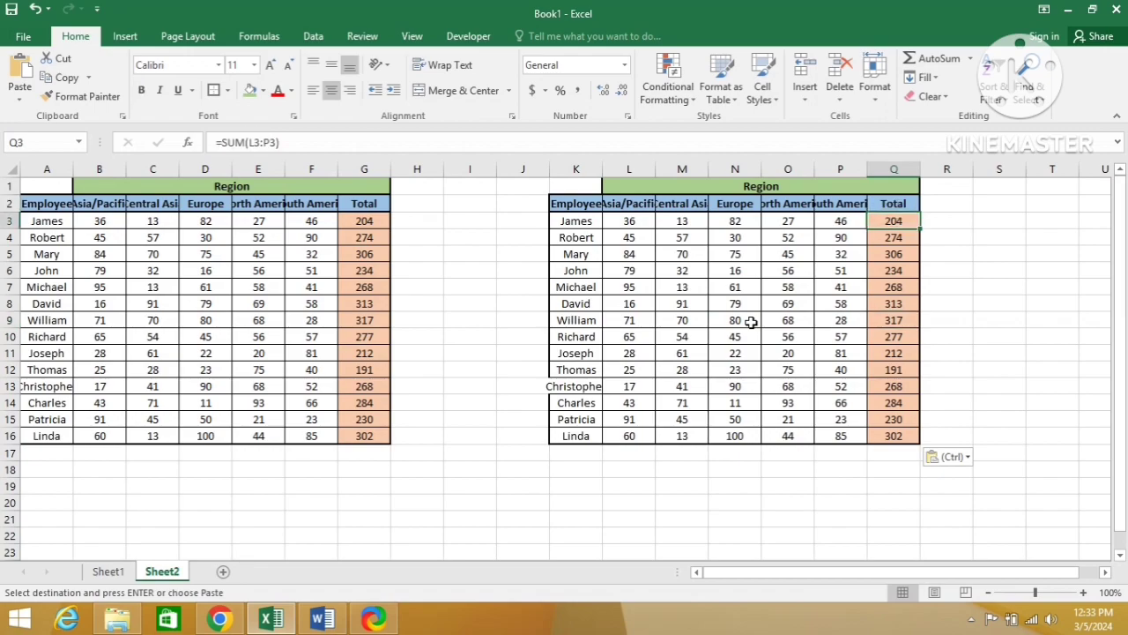
pyautogui.press('F2')
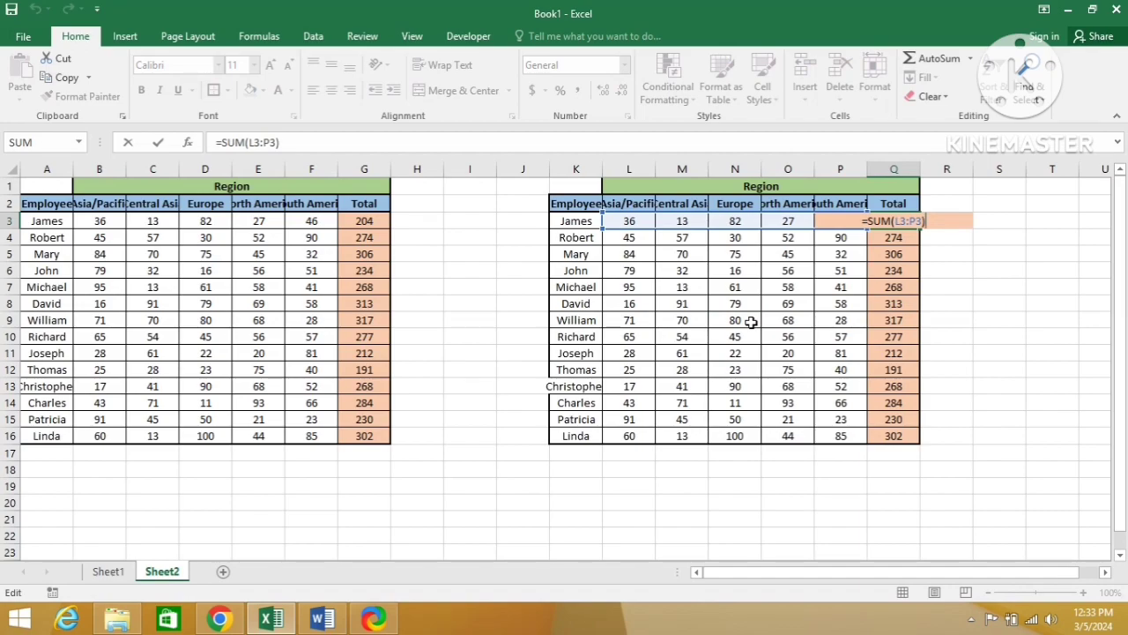
pyautogui.press('Return')
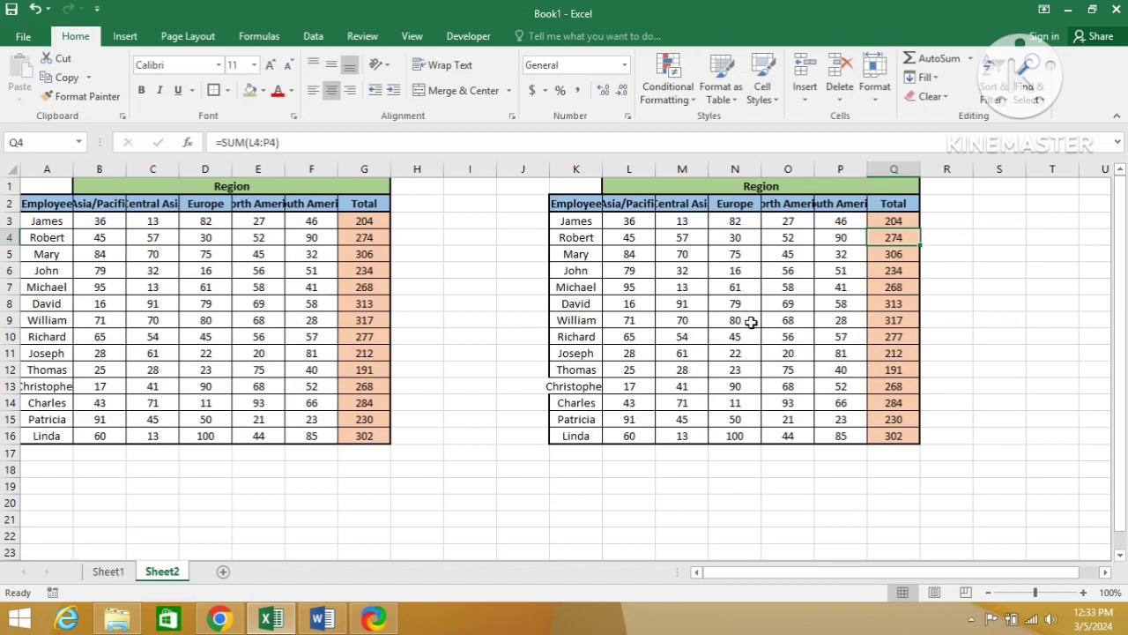
# Step: Review the Paste Special options pictured in the Word document and return to Sheet1 of the Excel workbook
pyautogui.hotkey('alt', 'Tab')
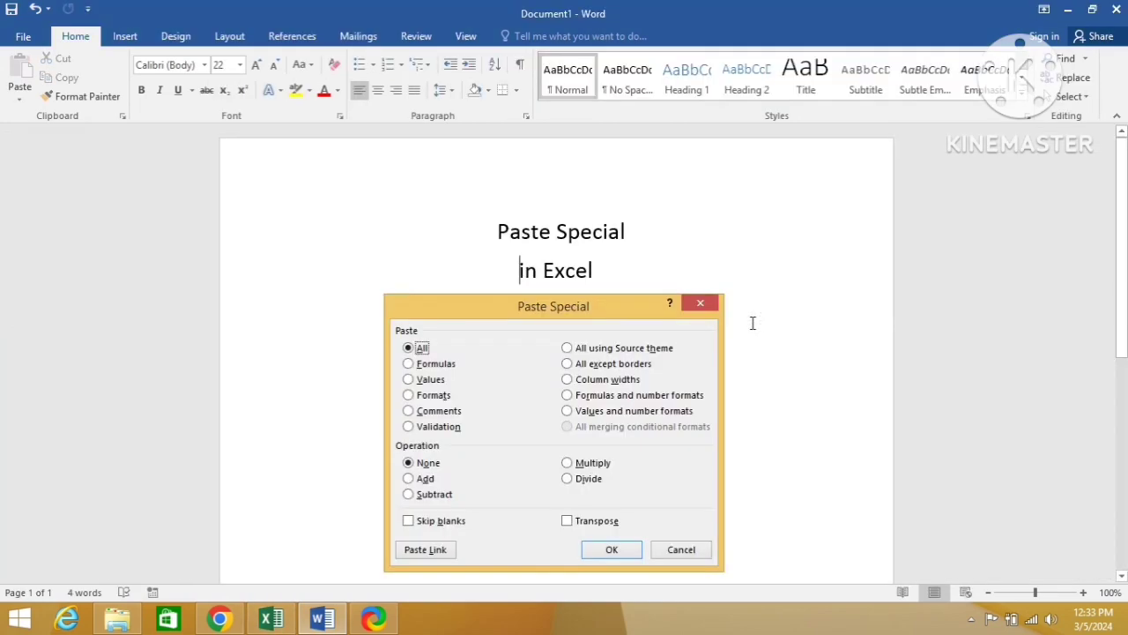
pyautogui.hotkey('alt', 'Tab')
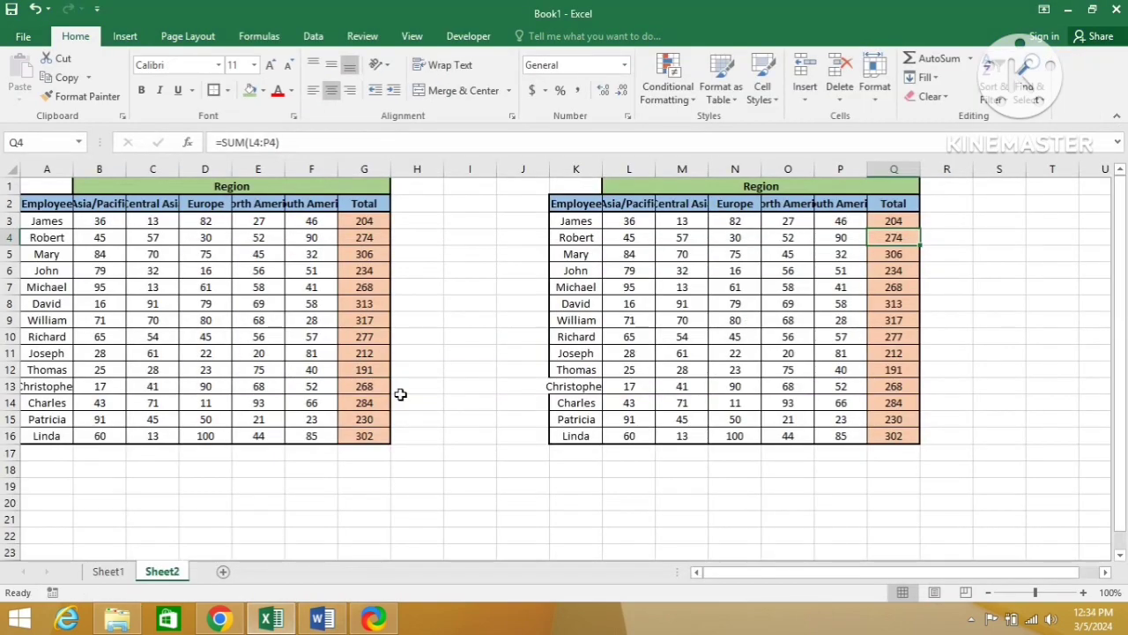
pyautogui.click(107, 572)
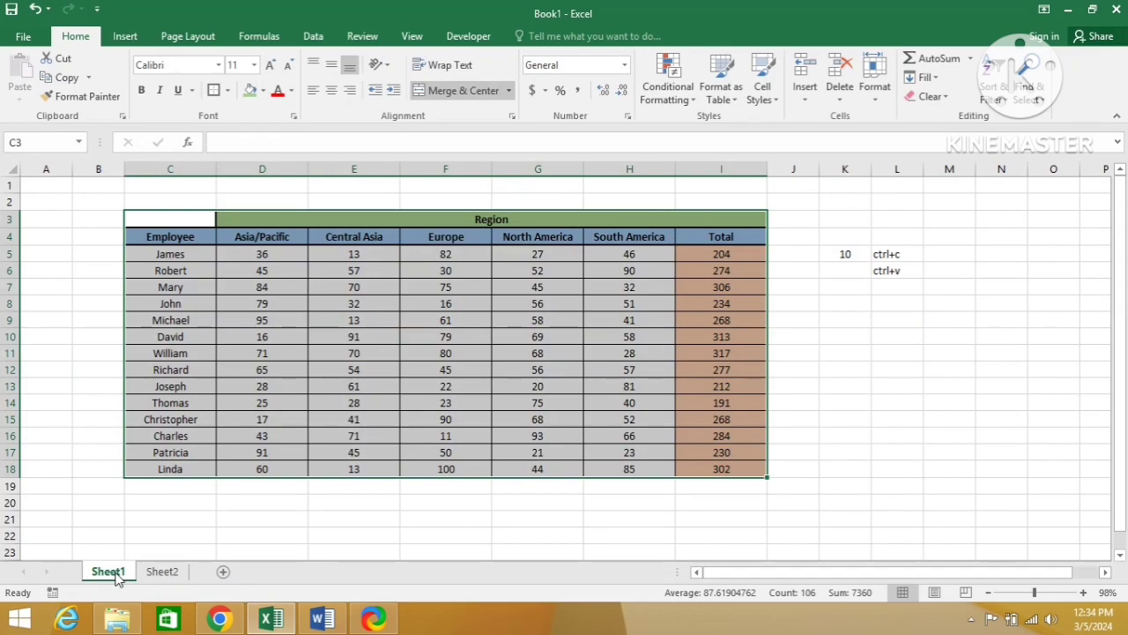
pyautogui.hotkey('alt', 'Tab')
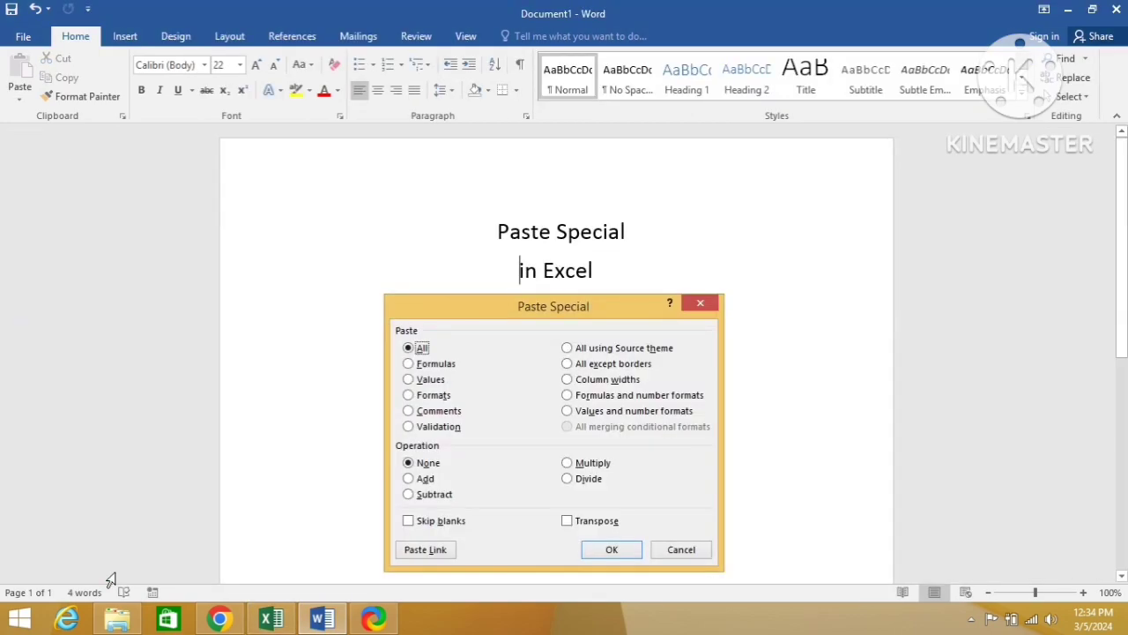
pyautogui.hotkey('alt', 'Tab')
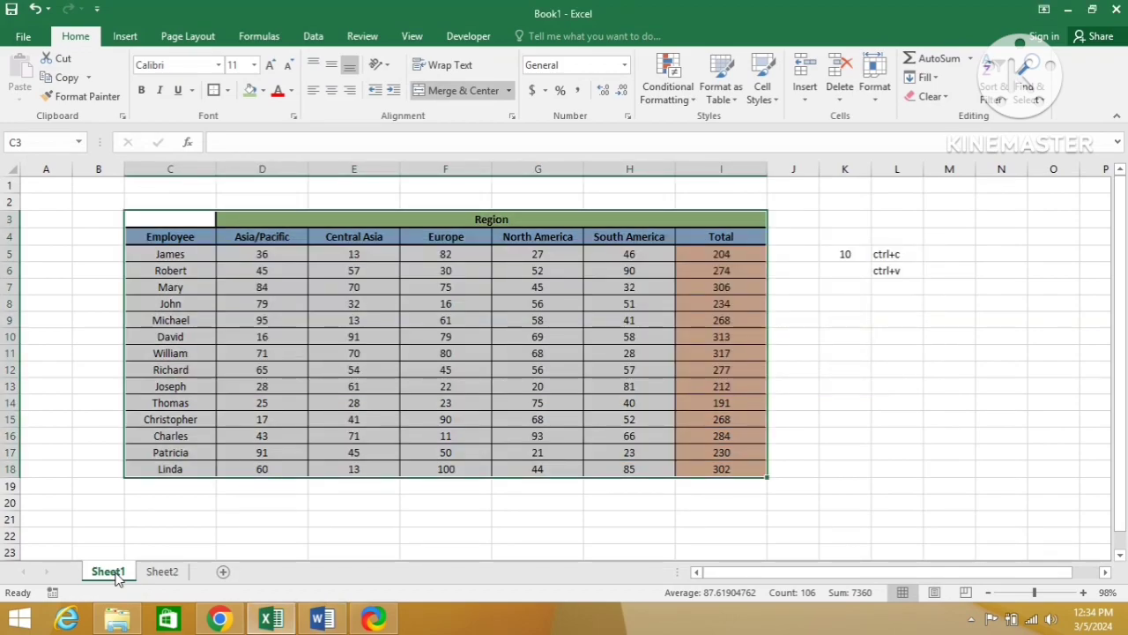
# Step: Select the whole employee region table, C3:I18, on Sheet1 and copy it
pyautogui.press('Right')
pyautogui.press('Right')
pyautogui.press('Right')
pyautogui.press('Left')
pyautogui.press('Left')
pyautogui.press('Left')
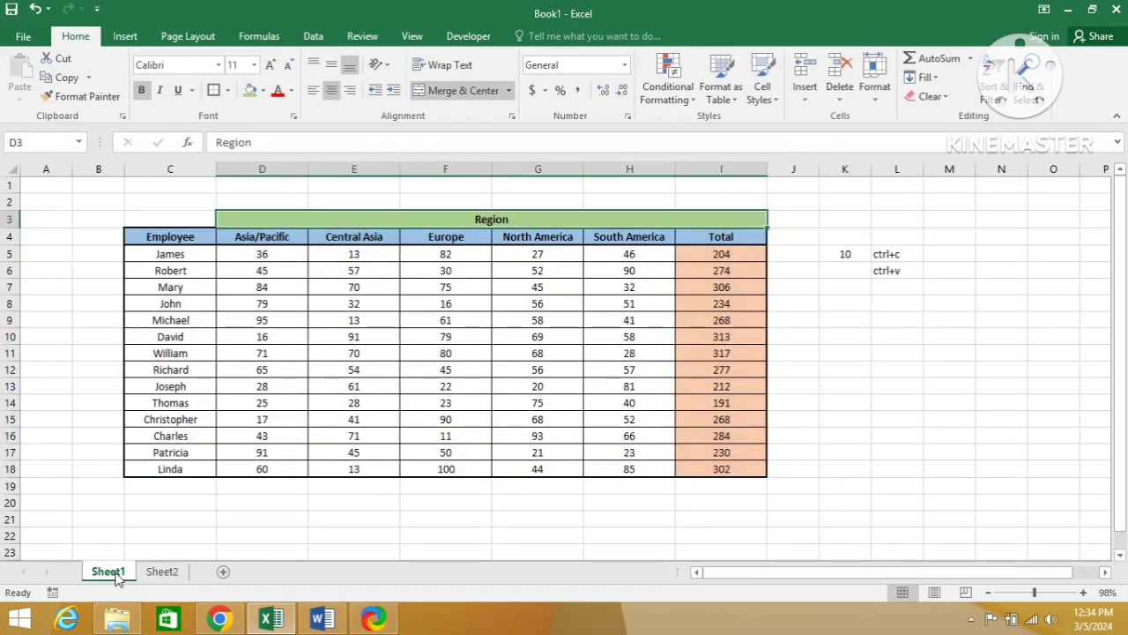
pyautogui.hotkey('shift', 'Right')
pyautogui.hotkey('shift', 'Right')
pyautogui.hotkey('shift', 'Left')
pyautogui.hotkey('shift', 'Down')
pyautogui.hotkey('shift', 'Down')
pyautogui.hotkey('shift', 'Down')
pyautogui.hotkey('shift', 'Down')
pyautogui.hotkey('shift', 'Down')
pyautogui.hotkey('shift', 'Down')
pyautogui.hotkey('shift', 'Down')
pyautogui.hotkey('shift', 'Down')
pyautogui.hotkey('shift', 'Down')
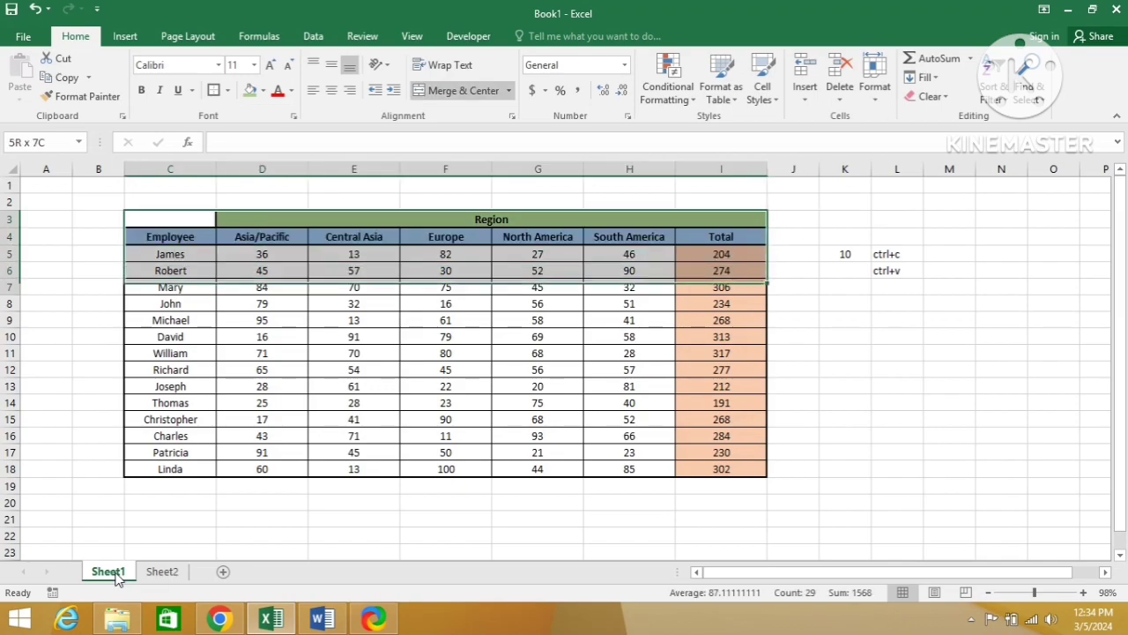
pyautogui.hotkey('shift', 'Down')
pyautogui.hotkey('shift', 'Down')
pyautogui.hotkey('shift', 'Down')
pyautogui.hotkey('shift', 'Down')
pyautogui.hotkey('shift', 'Down')
pyautogui.hotkey('shift', 'Down')
pyautogui.hotkey('shift', 'Down')
pyautogui.hotkey('shift', 'Down')
pyautogui.hotkey('shift', 'Down')
pyautogui.hotkey('shift', 'Up')
pyautogui.hotkey('shift', 'Up')
pyautogui.hotkey('shift', 'Up')
pyautogui.hotkey('ctrl', 'c')
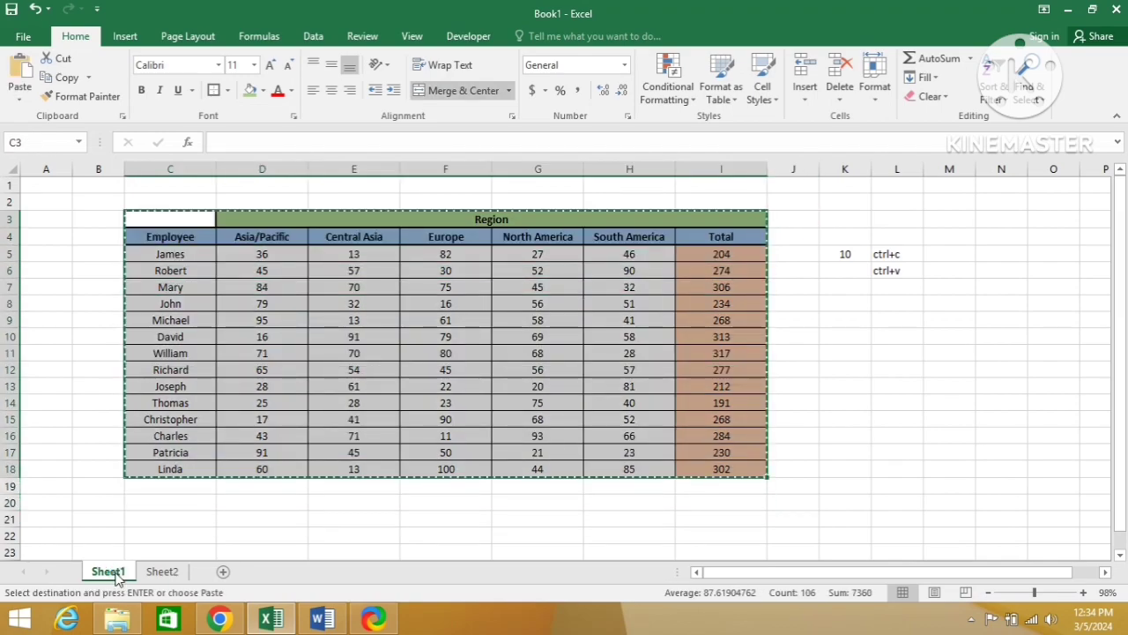
# Step: Paste the copied table at cell T2 of Sheet2 with Paste Special, choosing Formulas
pyautogui.click(161, 573)
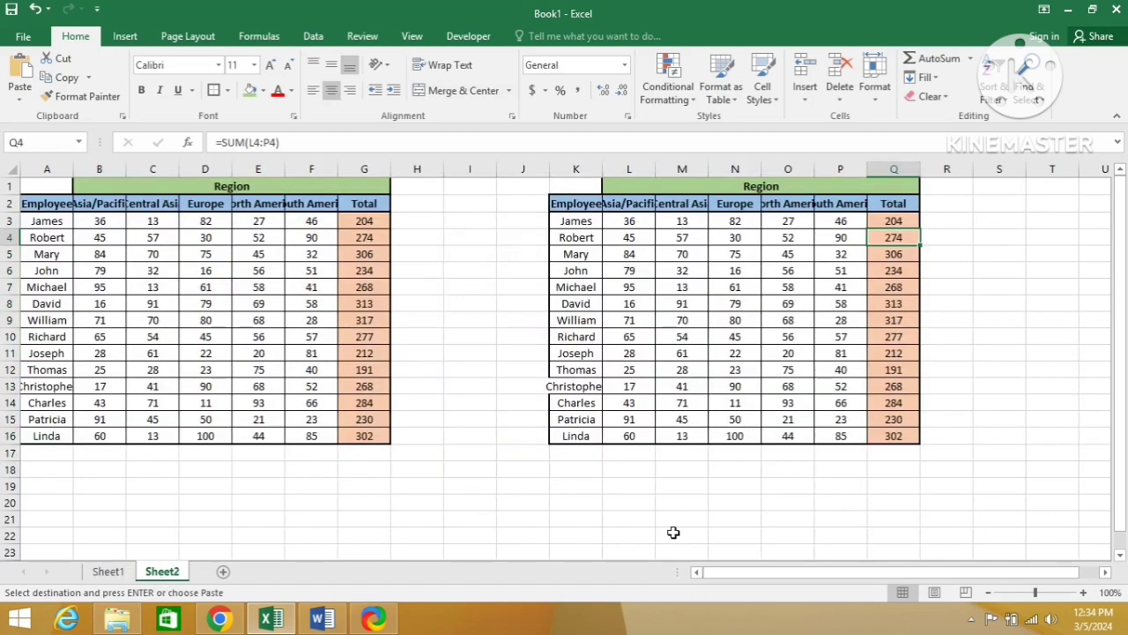
pyautogui.click(1104, 573)
pyautogui.moveTo(1105, 573); pyautogui.dragTo(1102, 574)
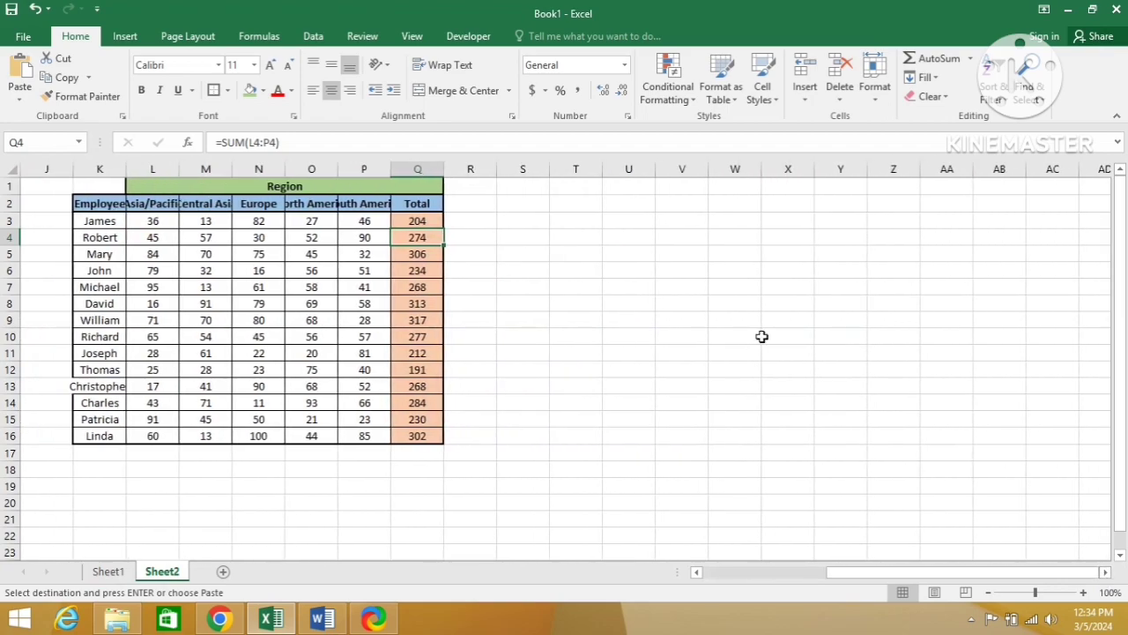
pyautogui.click(593, 208)
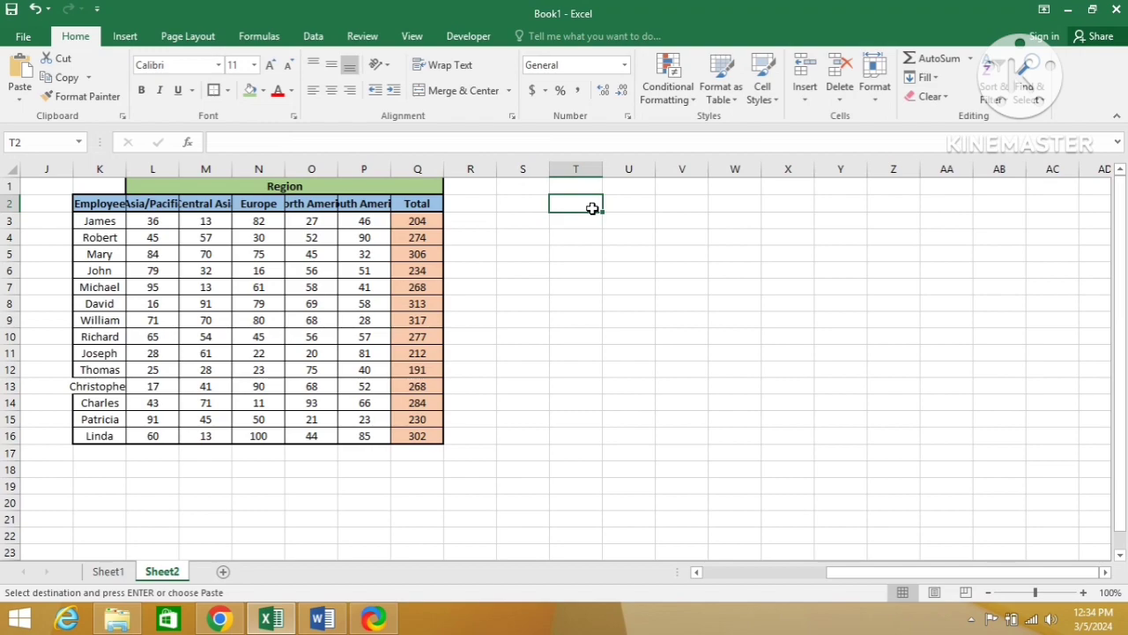
pyautogui.press('alt')
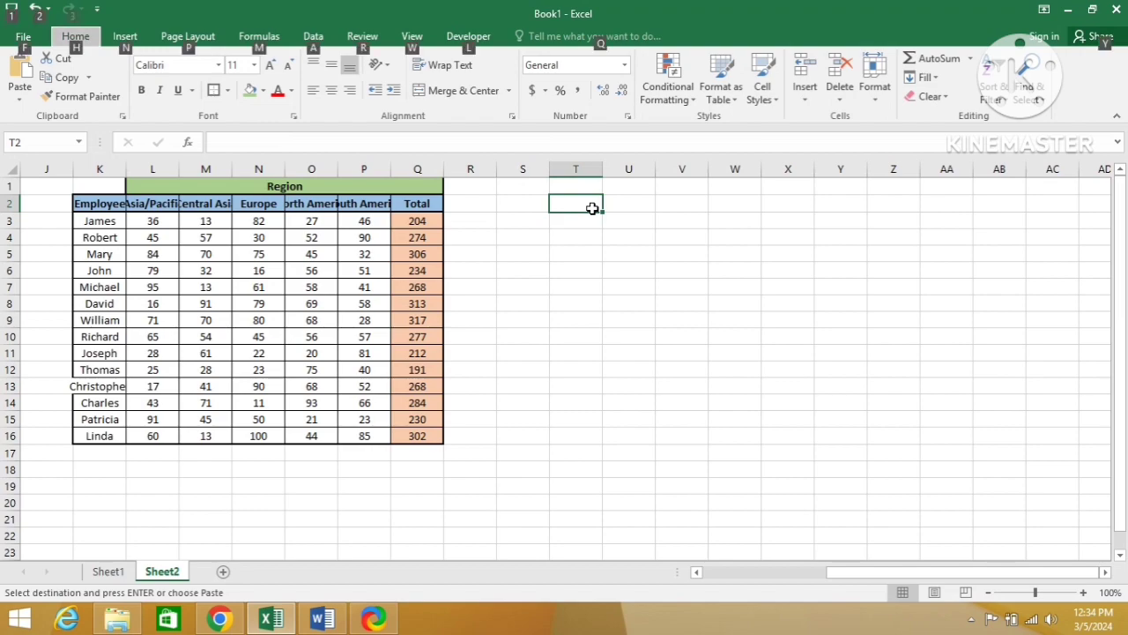
pyautogui.press('e')
pyautogui.press('s')
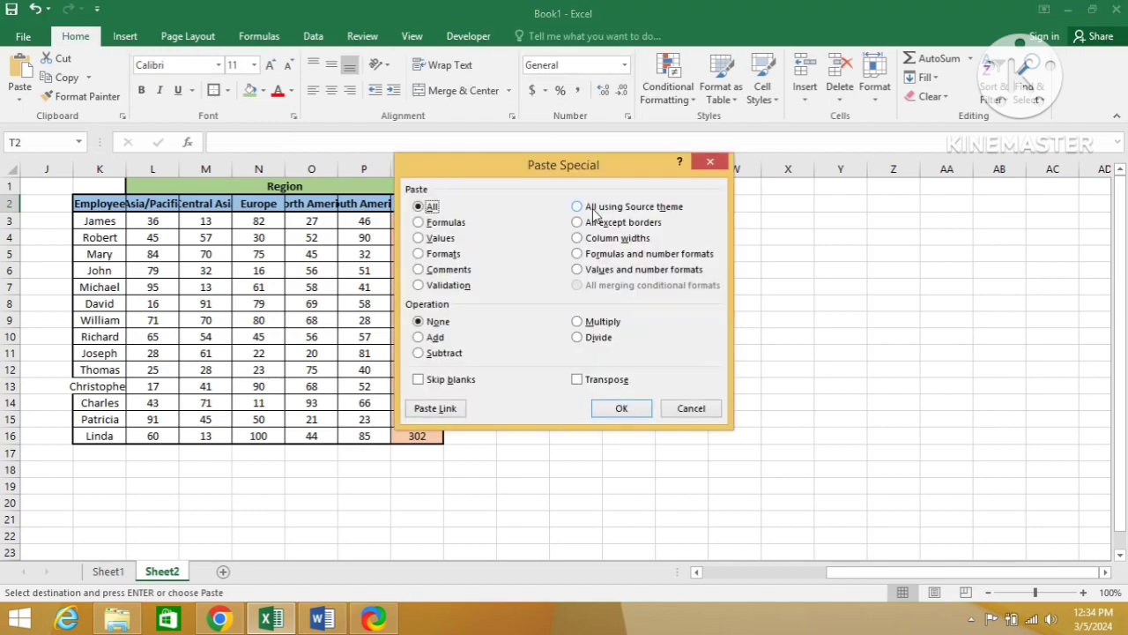
pyautogui.moveTo(598, 177); pyautogui.dragTo(328, 160)
pyautogui.click(150, 206)
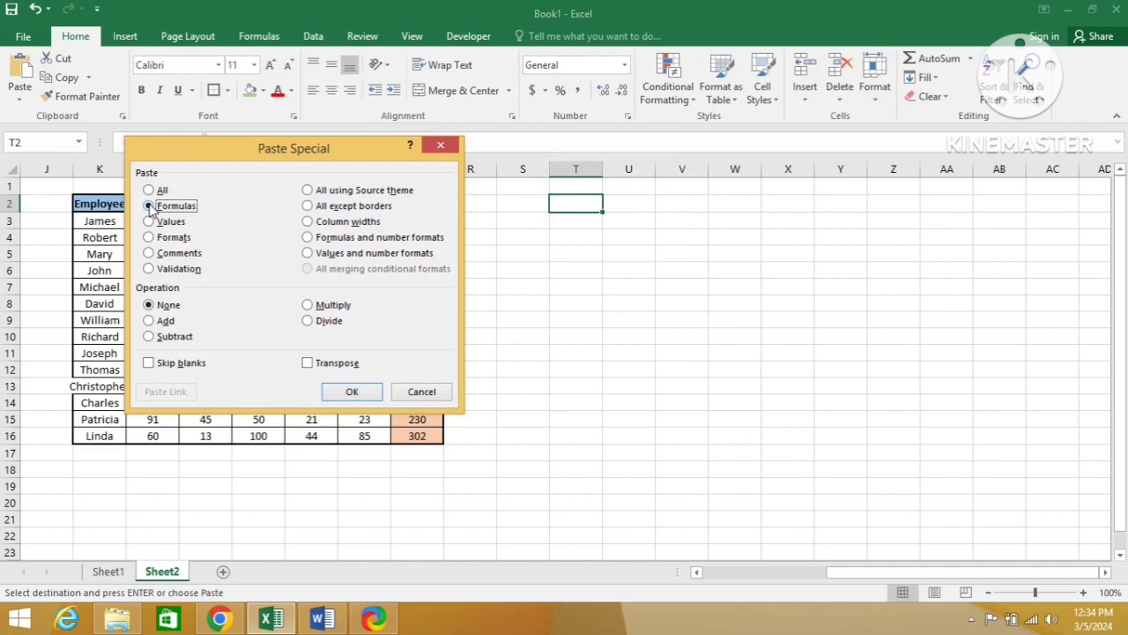
pyautogui.click(350, 393)
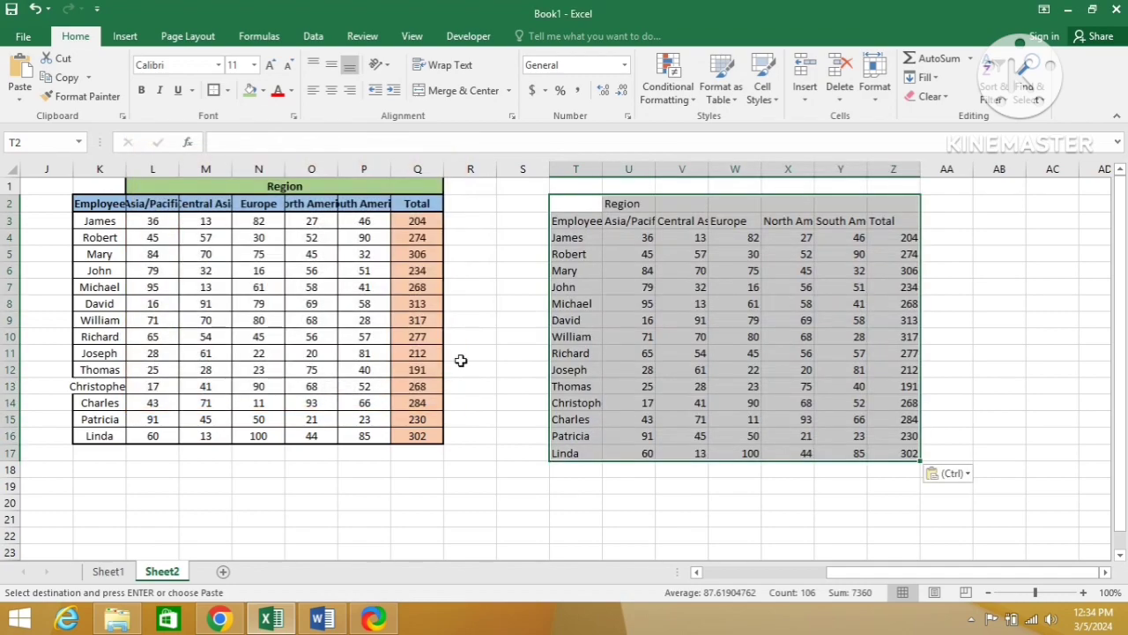
# Step: Examine the contents of the first employee row in the formulas-only table, moving between Total cell Z4 and the region values
pyautogui.click(899, 238)
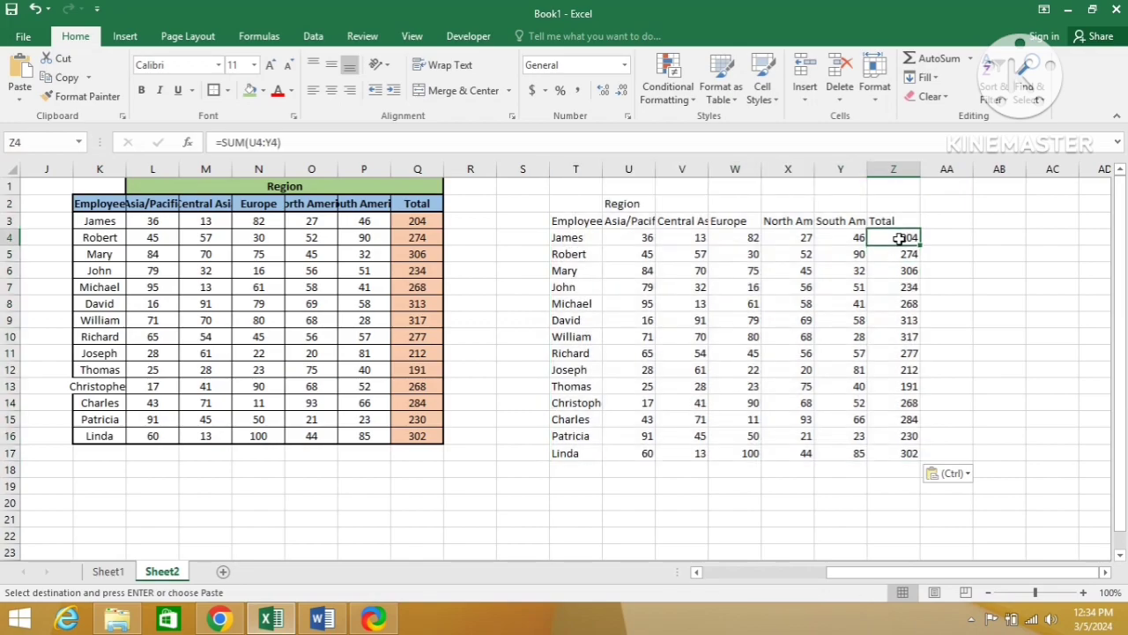
pyautogui.press('Left')
pyautogui.press('Left')
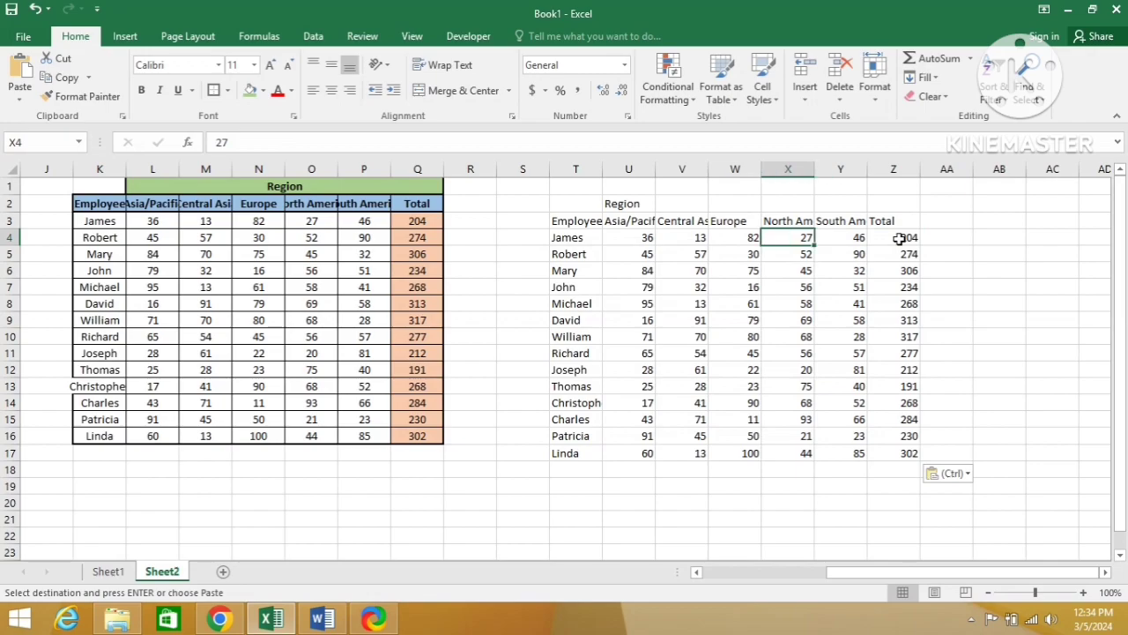
pyautogui.press('Left')
pyautogui.press('Left')
pyautogui.press('Left')
pyautogui.press('Right')
pyautogui.press('Right')
pyautogui.press('Right')
pyautogui.press('Right')
pyautogui.press('Right')
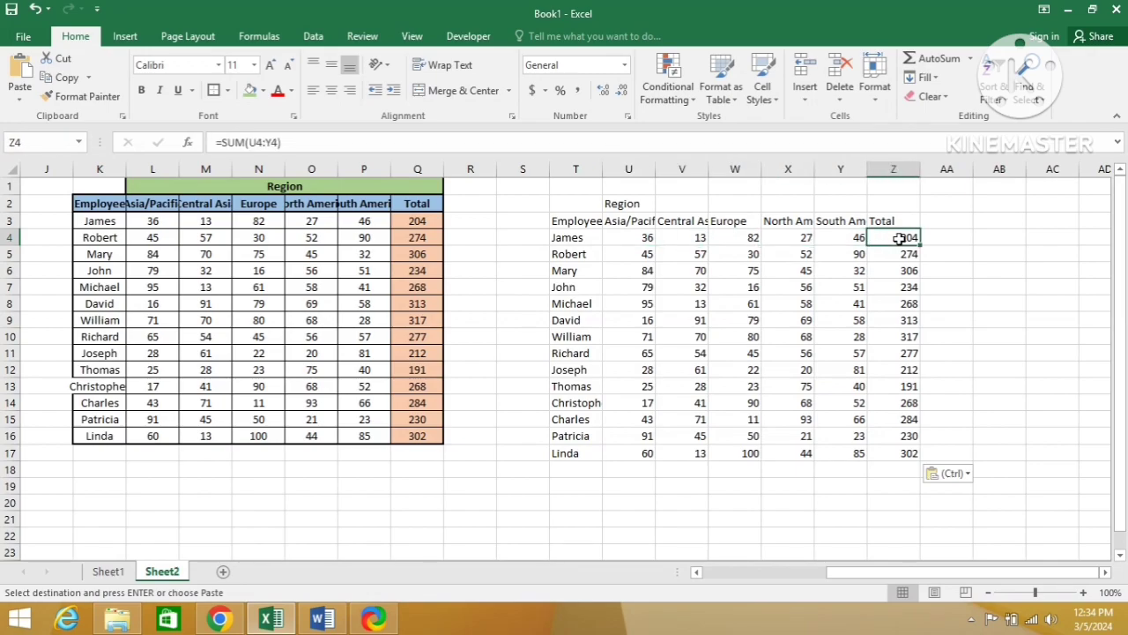
pyautogui.press('XF86AudioLowerVolume')
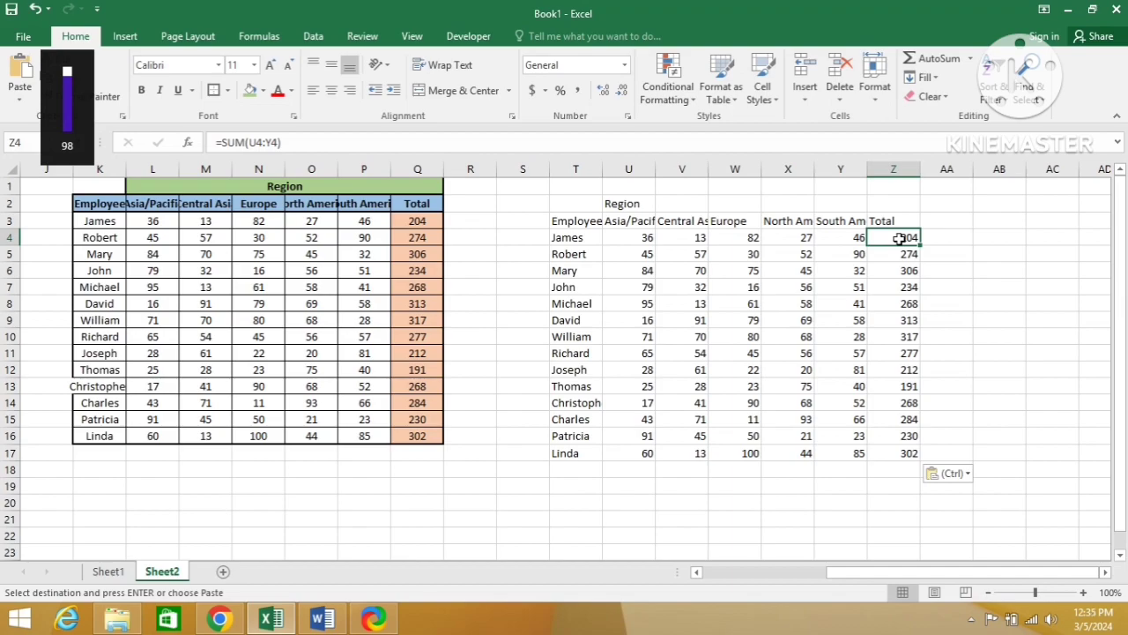
# Step: Inspect the formula in Total cell Z4 and the cell range it refers to
pyautogui.press('F2')
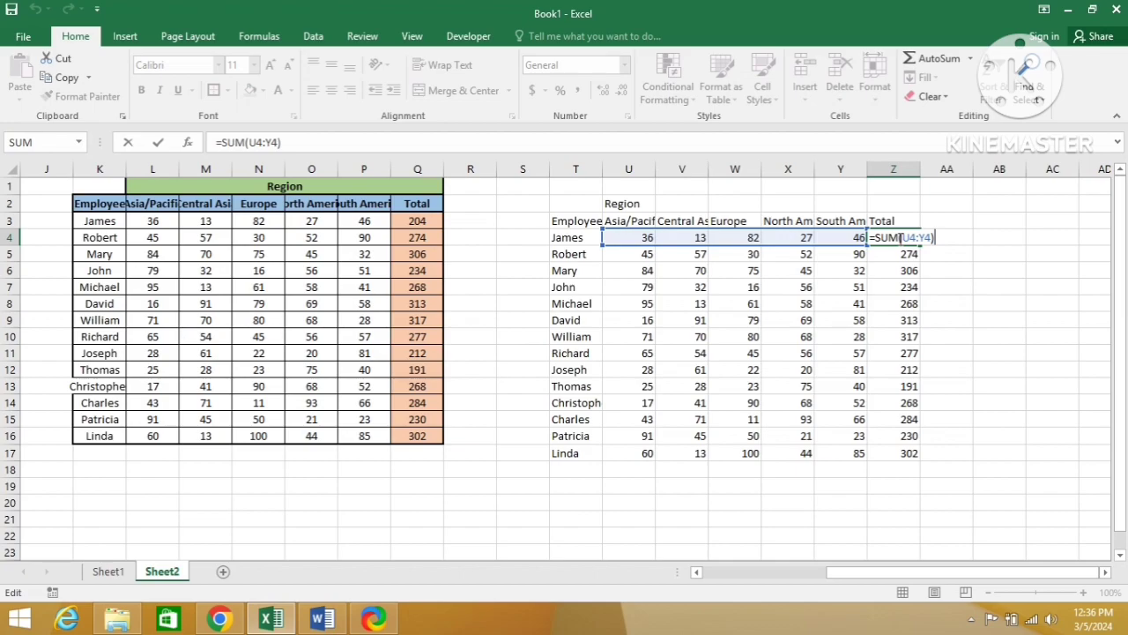
pyautogui.click(899, 238)
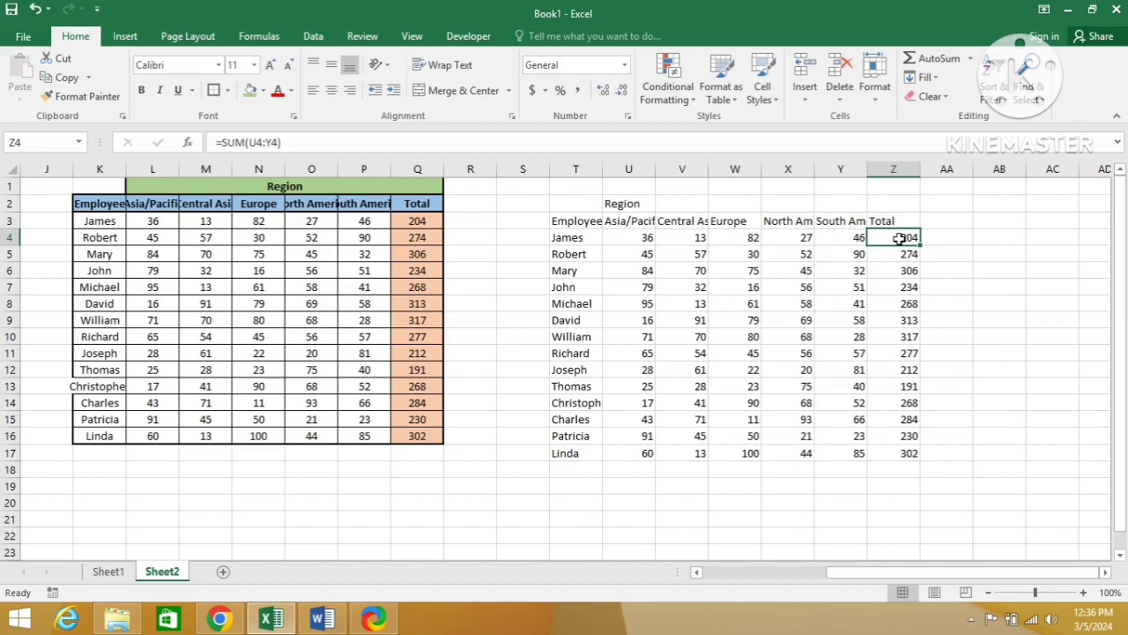
pyautogui.press('XF86AudioLowerVolume')
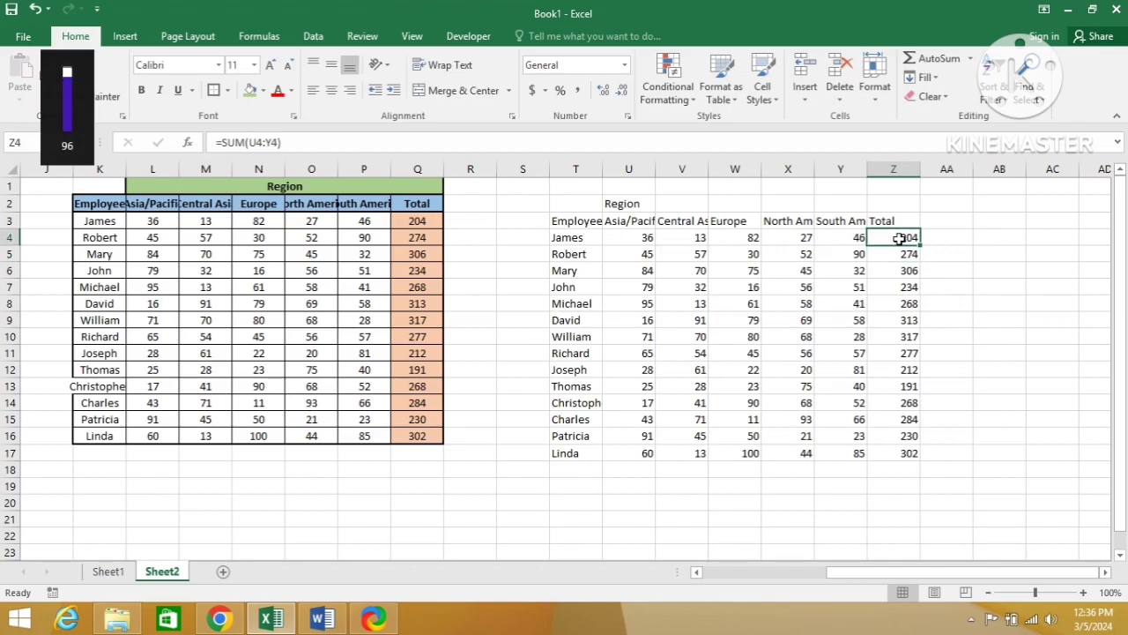
pyautogui.doubleClick(900, 238)
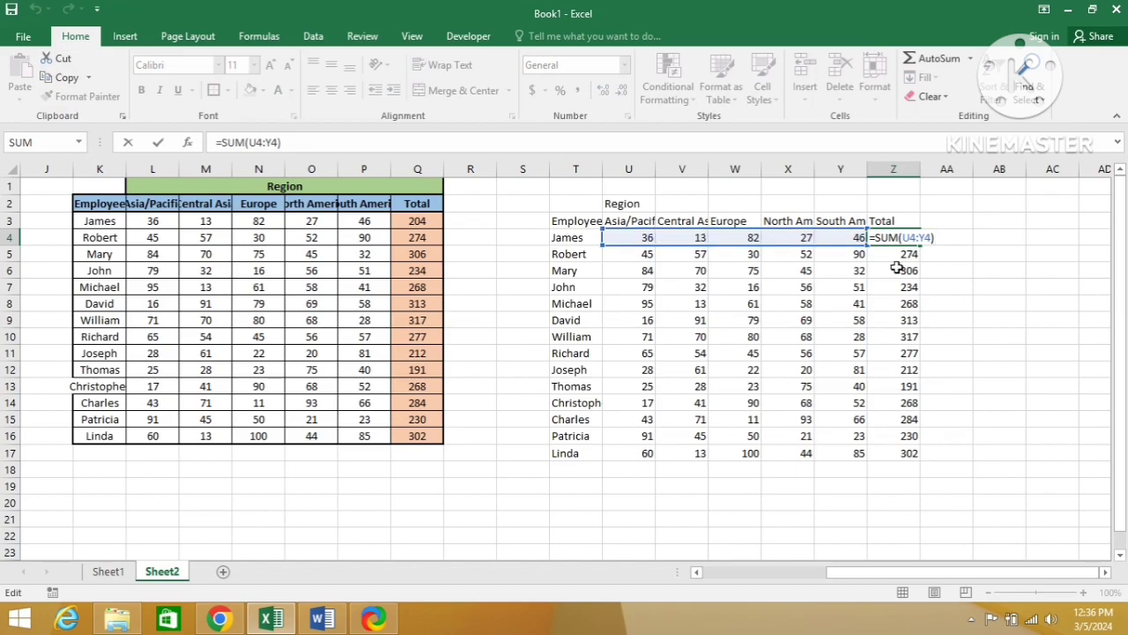
pyautogui.press('Return')
# Step: Copy the Total column cells Z4:Z17 and paste only their formulas at cell AA4 with Paste Special
pyautogui.press('Up')
pyautogui.hotkey('ctrl', 'c')
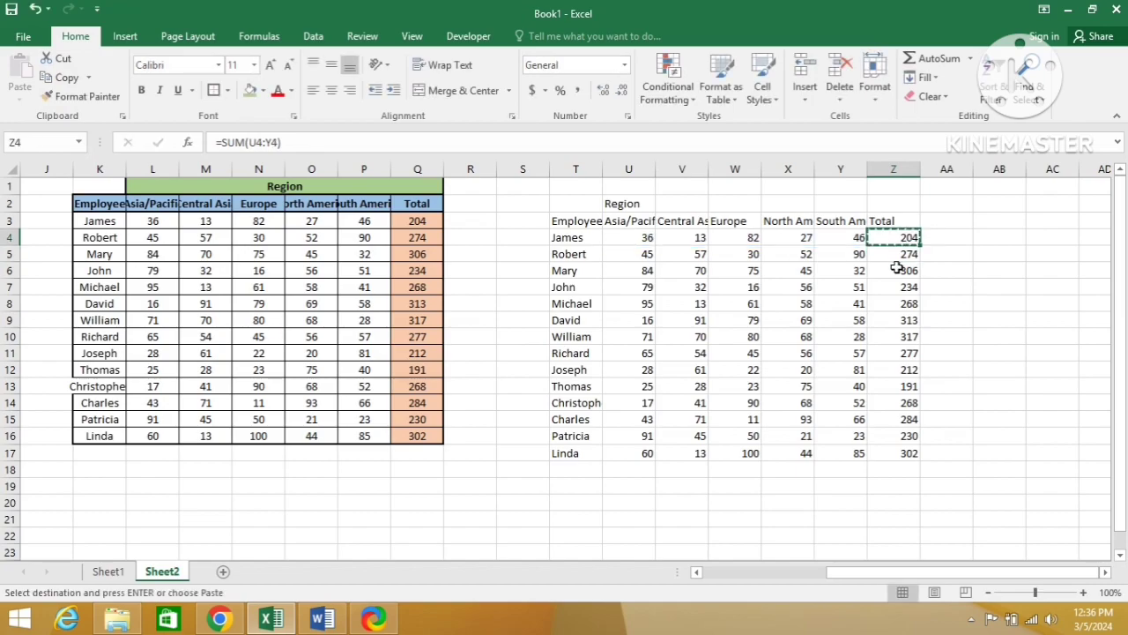
pyautogui.hotkey('ctrl', 'shift', 'Down')
pyautogui.press('Right')
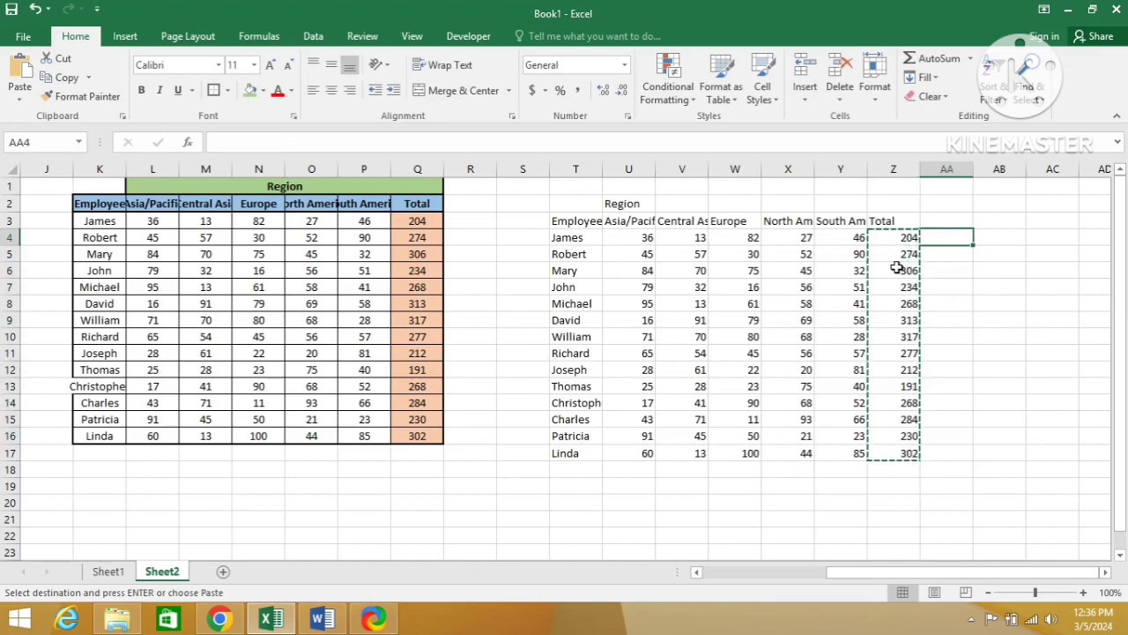
pyautogui.hotkey('alt', 'e')
pyautogui.press('s')
pyautogui.press('f')
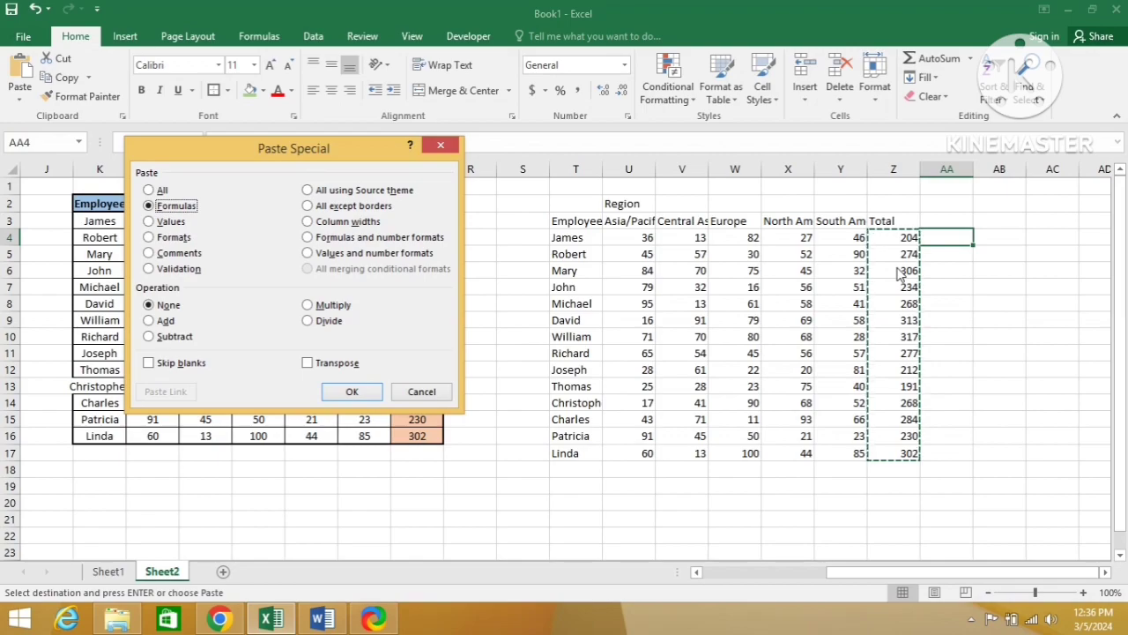
pyautogui.press('Return')
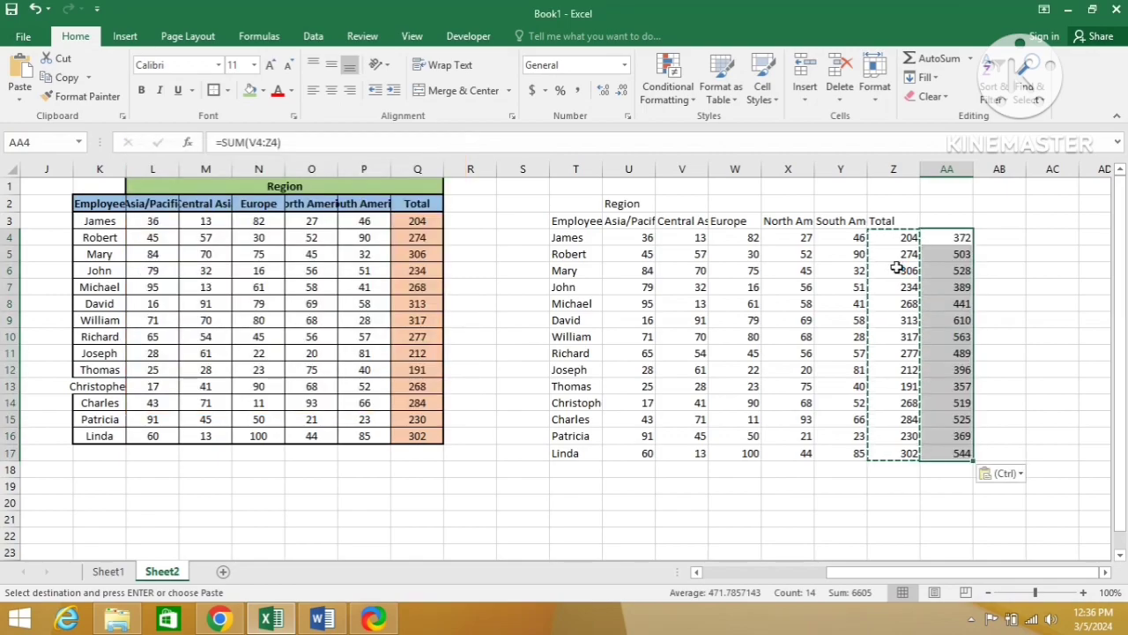
# Step: Compare the pasted column AA4:AA17 with the original totals in Z4:Z17
pyautogui.press('Down')
pyautogui.press('Up')
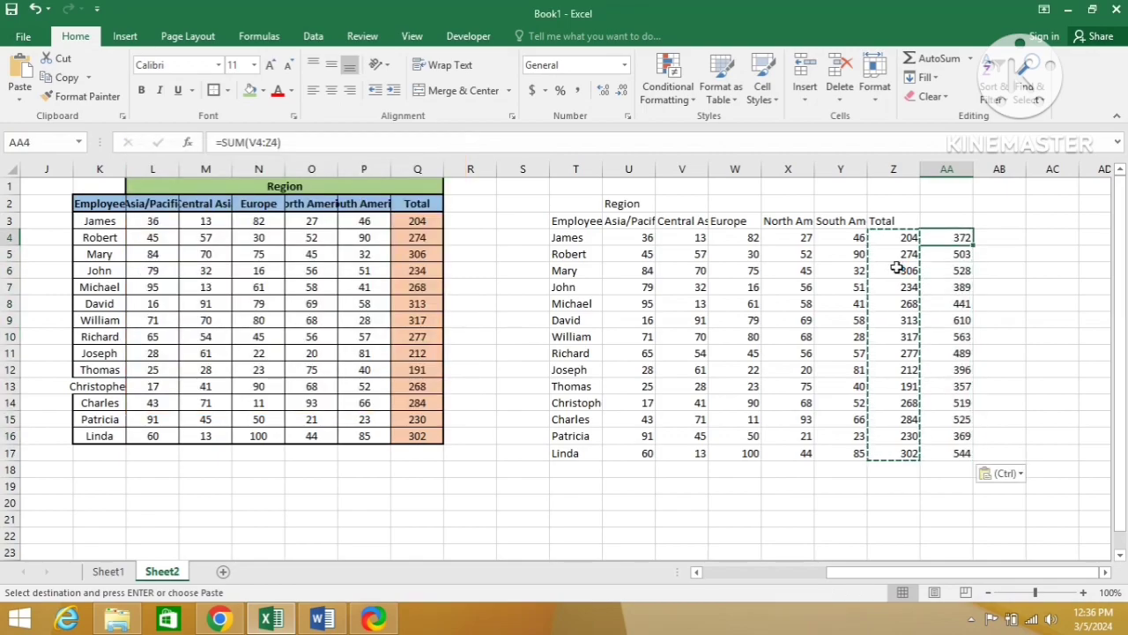
pyautogui.hotkey('ctrl', 'shift', 'Down')
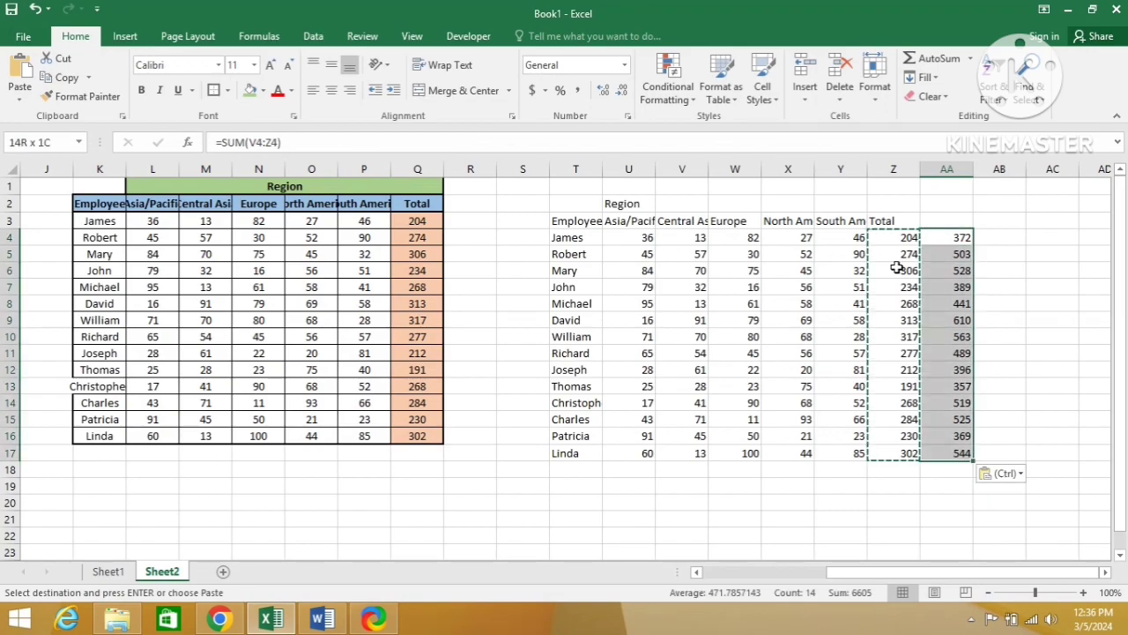
pyautogui.press('Left')
pyautogui.hotkey('ctrl', 'shift', 'Down')
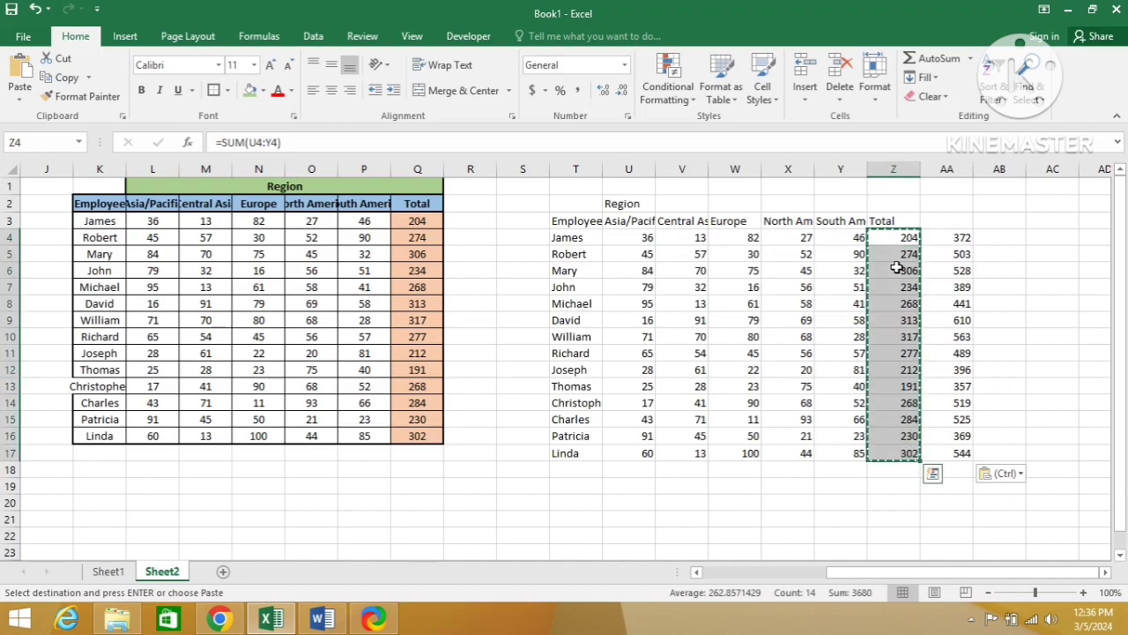
pyautogui.press('Right')
pyautogui.hotkey('ctrl', 'shift', 'Down')
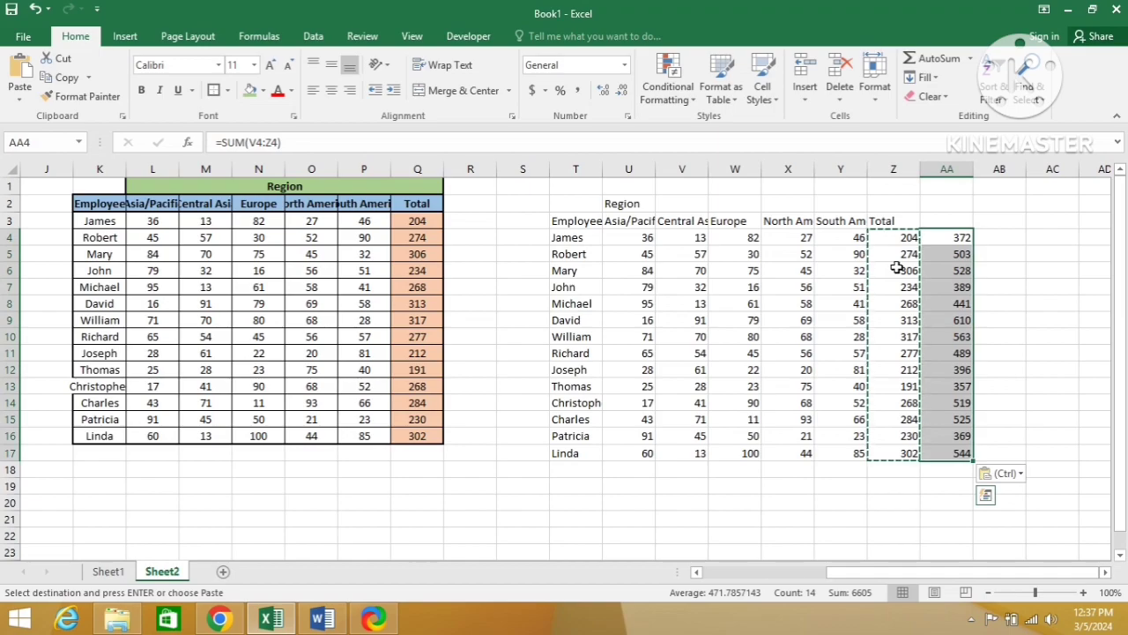
# Step: Compare the ranges referenced by the formulas in cells AA4 and Z4
pyautogui.press('F2')
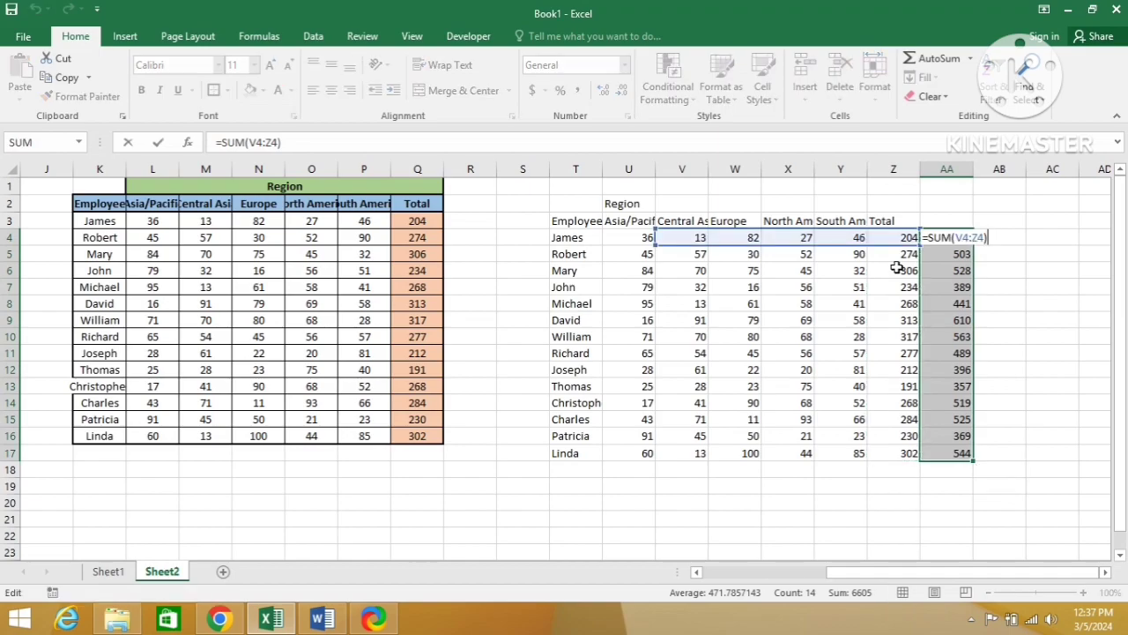
pyautogui.press('Return')
pyautogui.press('Left')
pyautogui.press('Up')
pyautogui.press('F2')
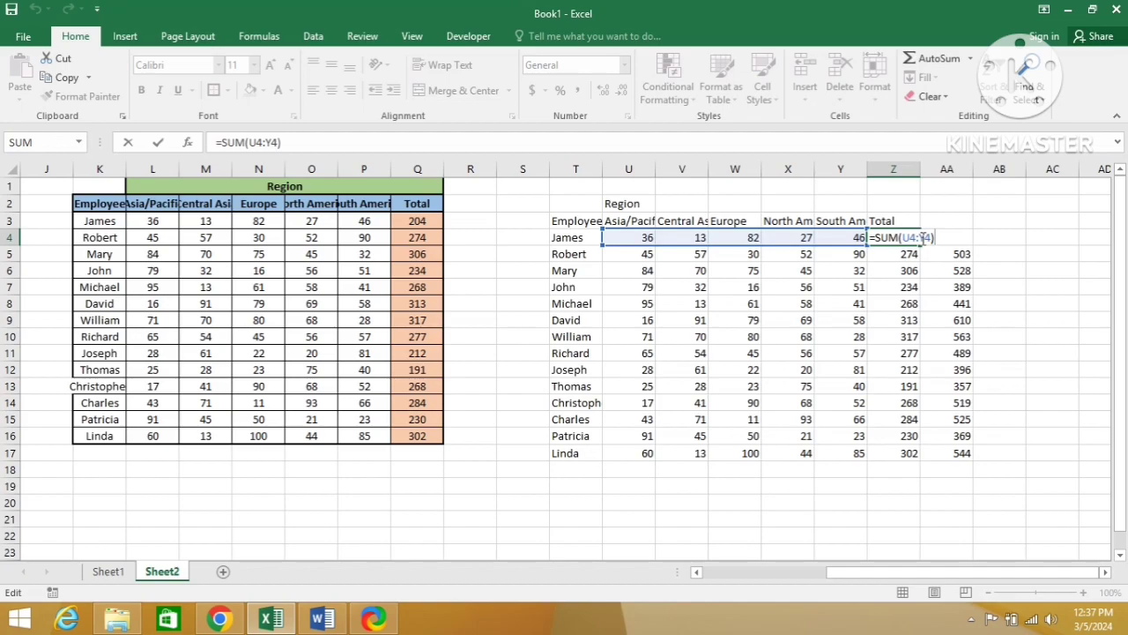
pyautogui.hotkey('ctrl', 'Return')
# Step: Repeat the Paste Special Formulas copy of Z4:Z17 at cell AA4 and inspect the formula in AA4
pyautogui.doubleClick(921, 242)
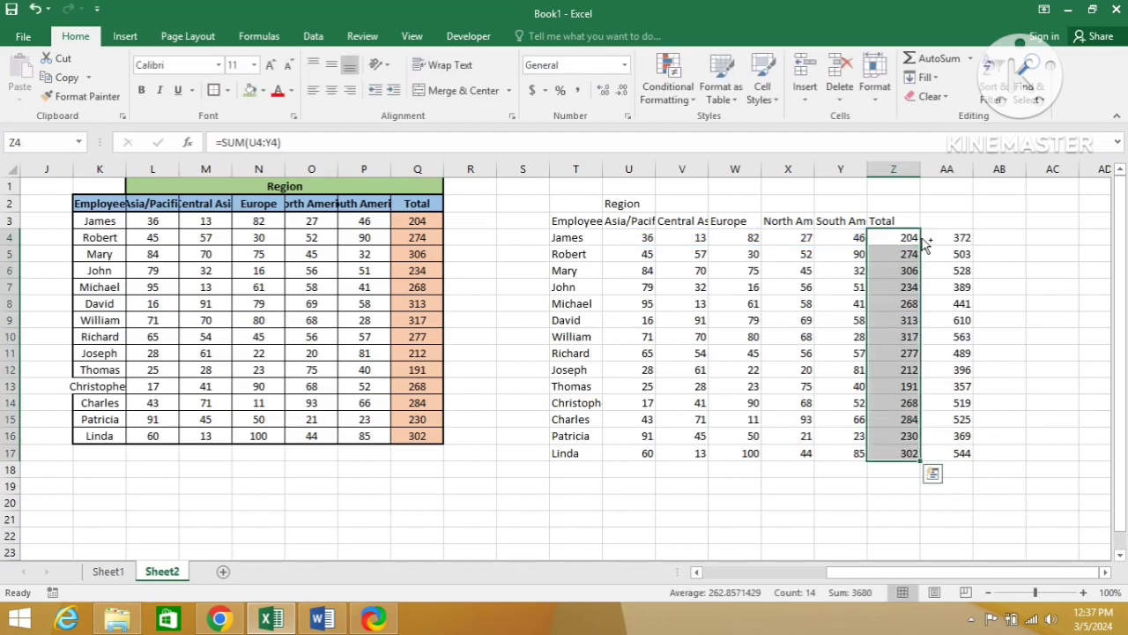
pyautogui.hotkey('ctrl', 'c')
pyautogui.click(923, 238)
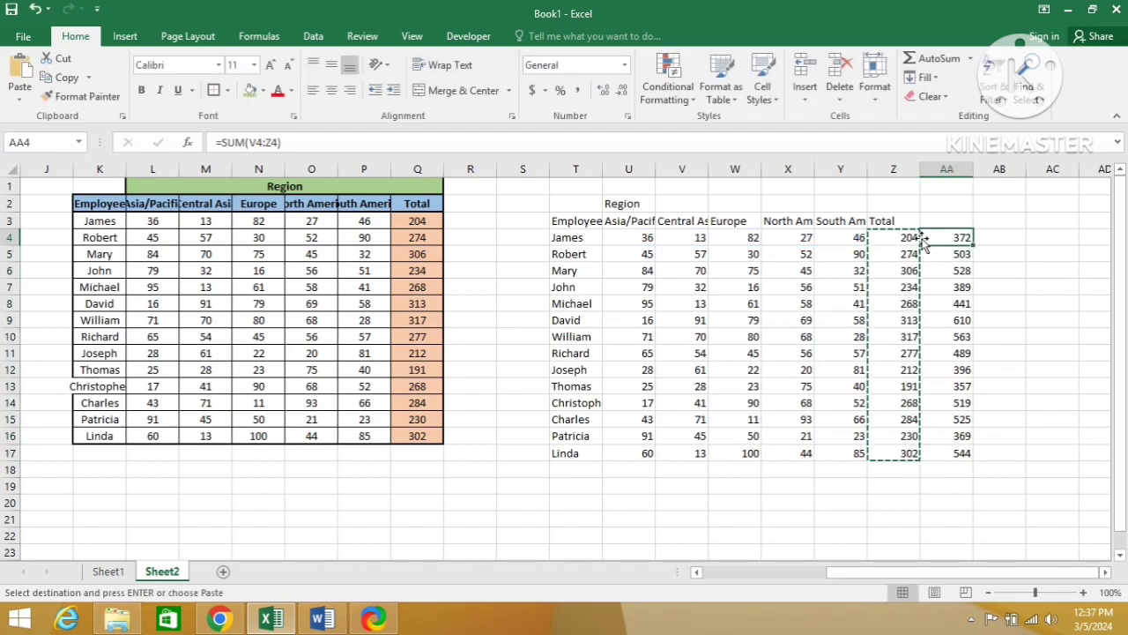
pyautogui.hotkey('ctrl', 'alt', 'v')
pyautogui.press('f')
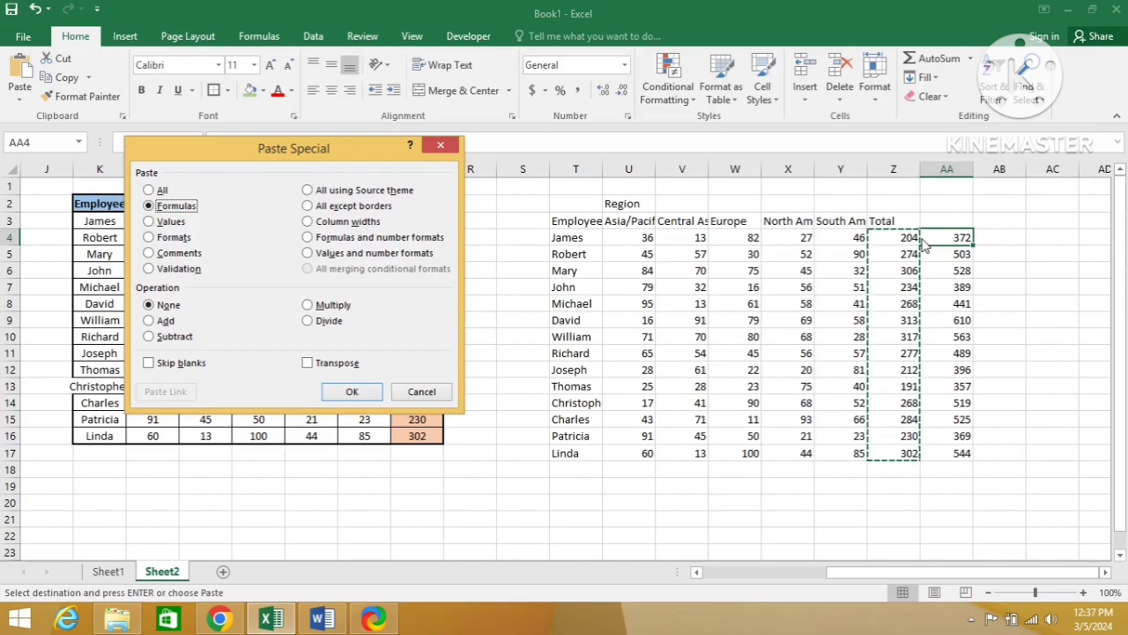
pyautogui.press('Return')
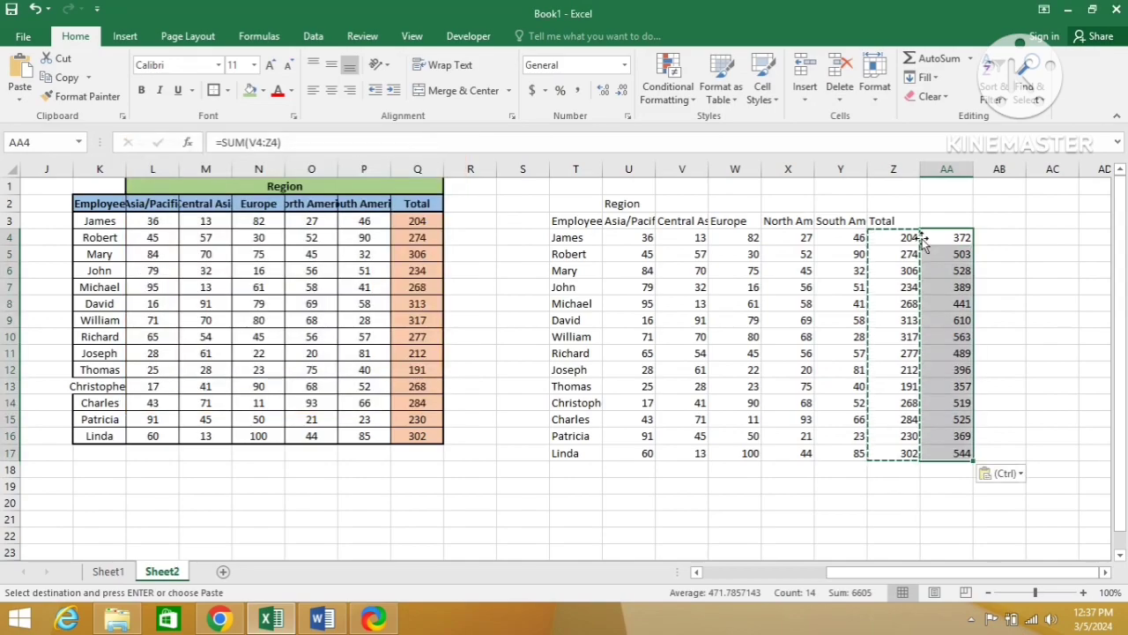
pyautogui.doubleClick(924, 240)
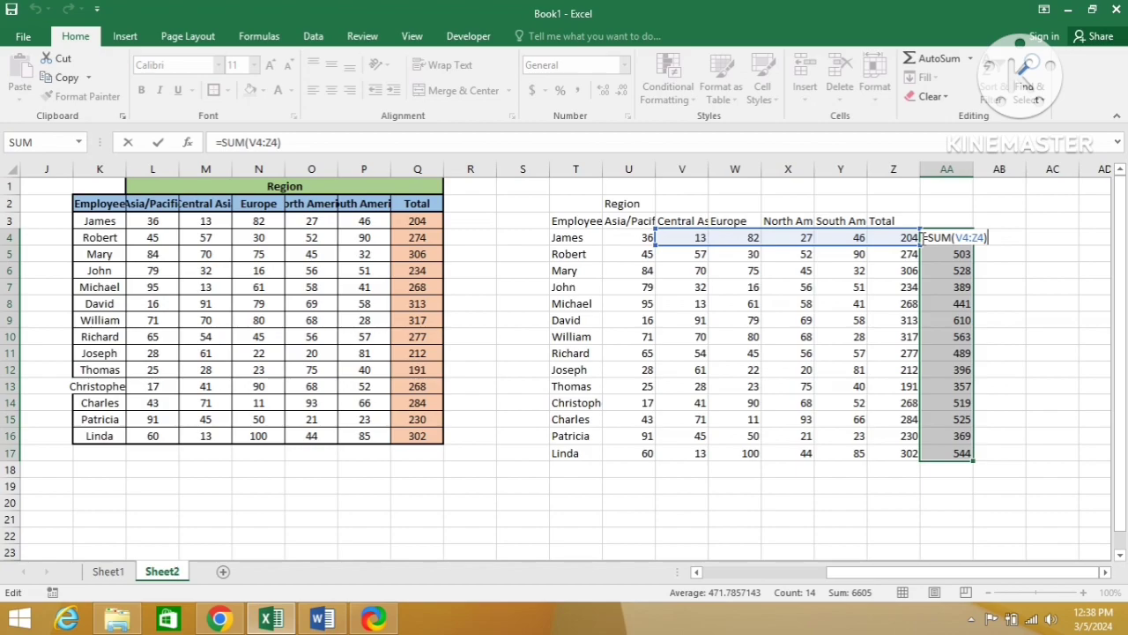
pyautogui.hotkey('ctrl', 'Return')
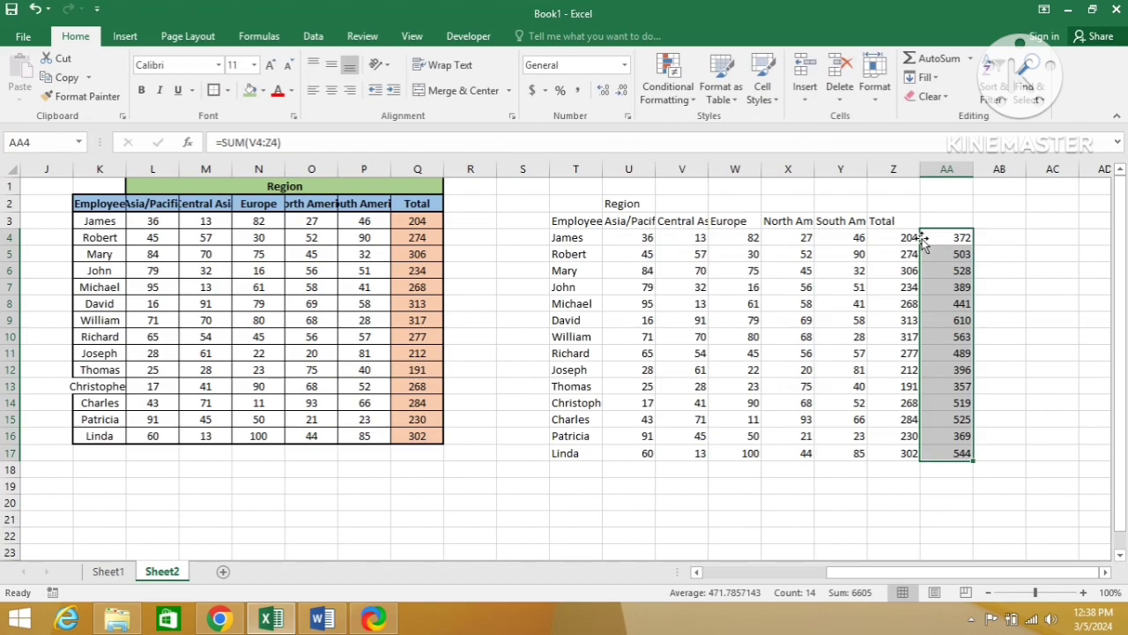
pyautogui.press('Left')
pyautogui.hotkey('ctrl', 'shift', 'Down')
pyautogui.hotkey('ctrl', 'c')
pyautogui.press('Right')
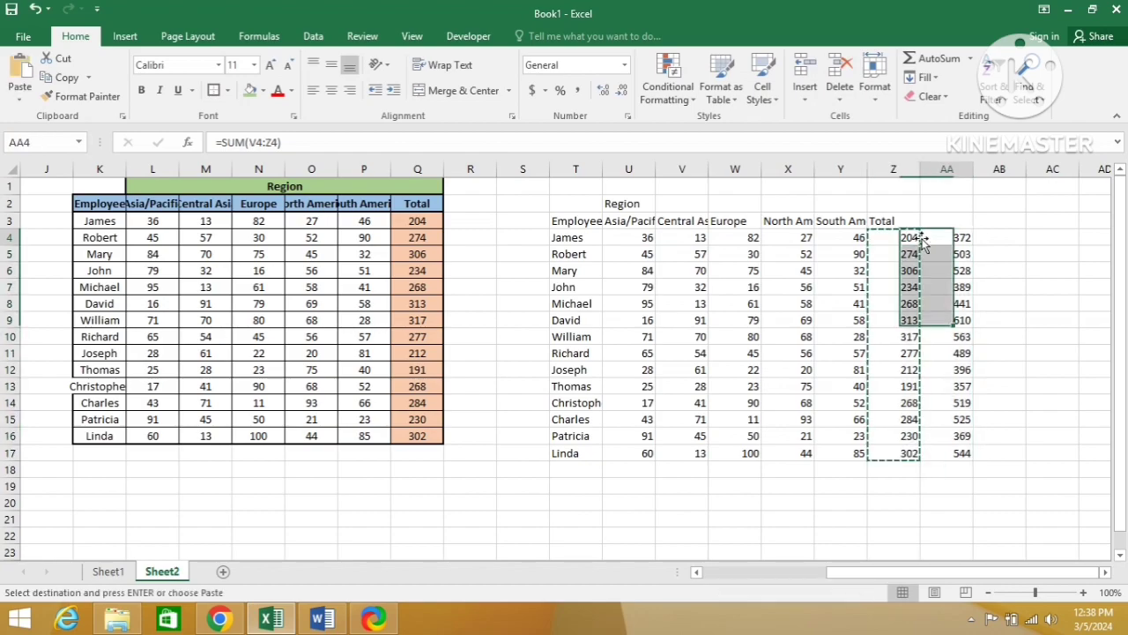
pyautogui.hotkey('ctrl', 'shift', 'Down')
pyautogui.hotkey('ctrl', 'alt', 'v')
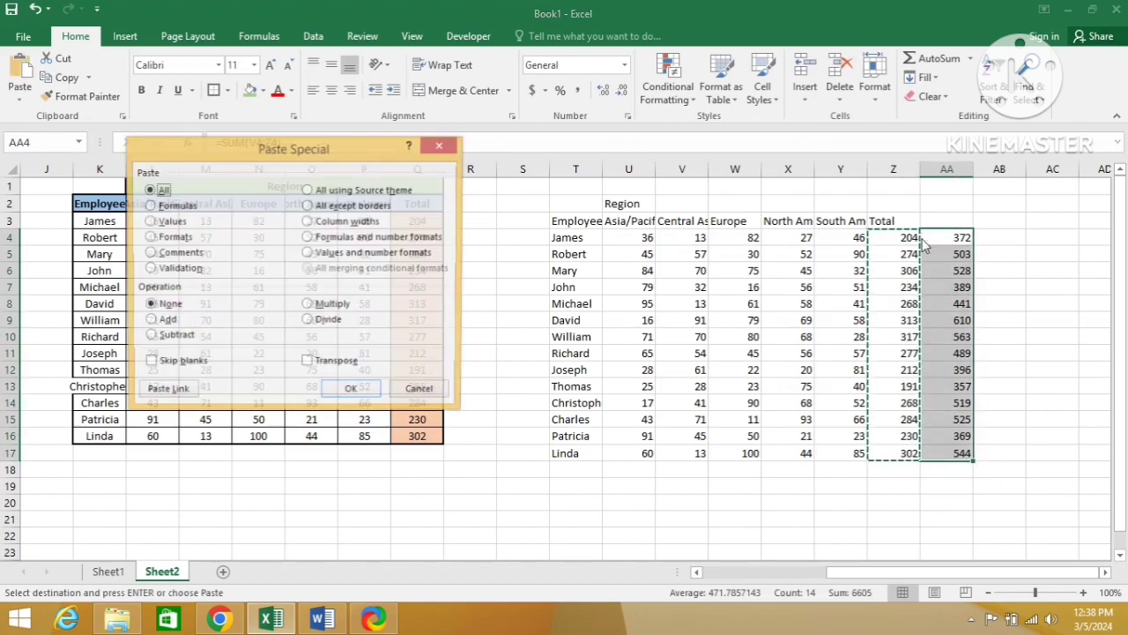
pyautogui.press('Escape')
# Step: Inspect the range referenced by the formula in cell Z4
pyautogui.click(923, 243)
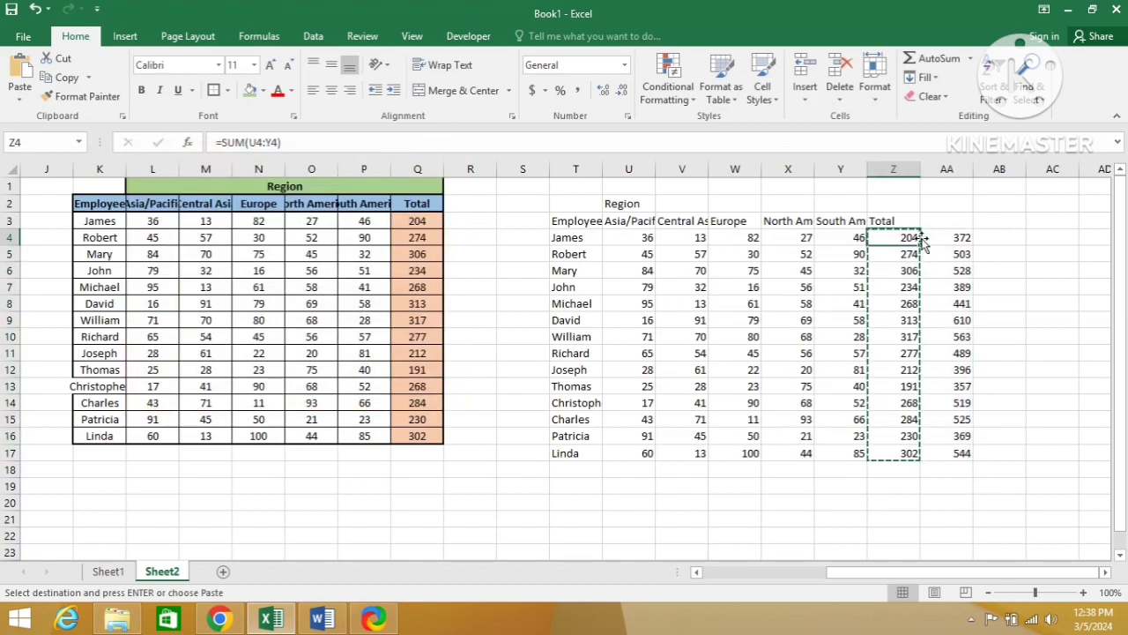
pyautogui.press('Left')
pyautogui.press('F2')
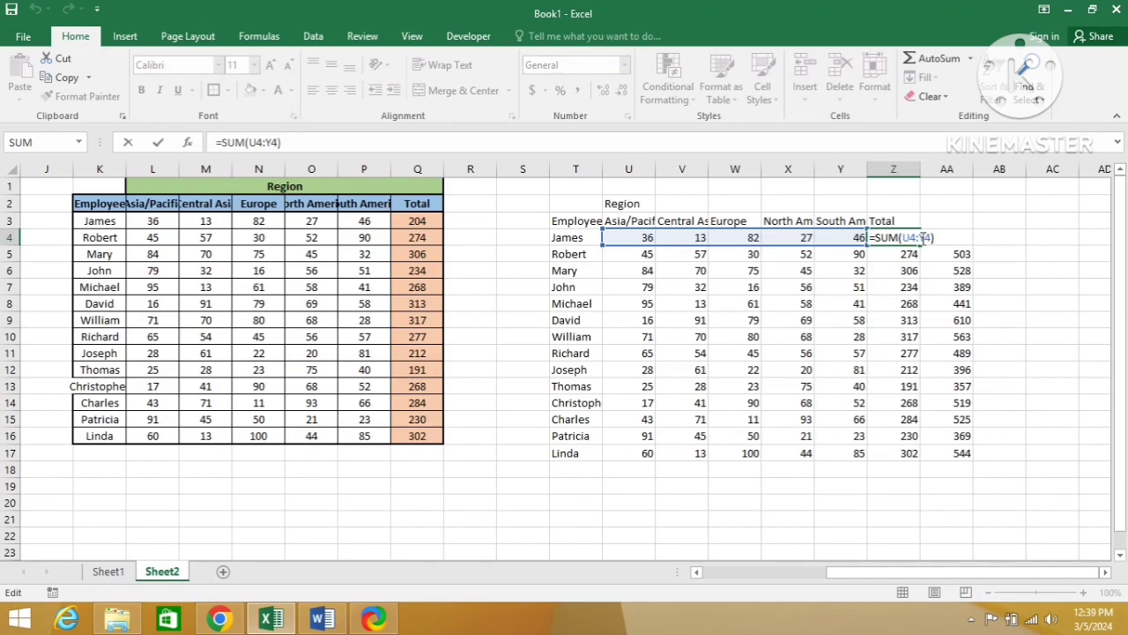
pyautogui.hotkey('ctrl', 'Return')
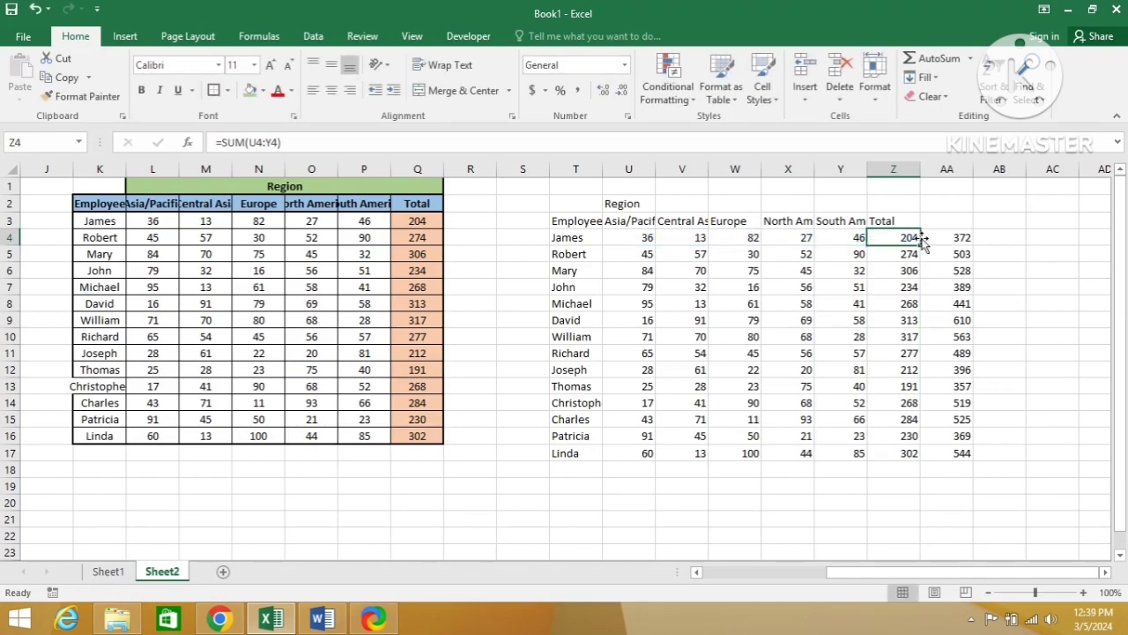
# Step: Copy the totals Z4:Z17, paste only their formulas at cell AH4 with Paste Special, and inspect the formula in AH4
pyautogui.doubleClick(921, 245)
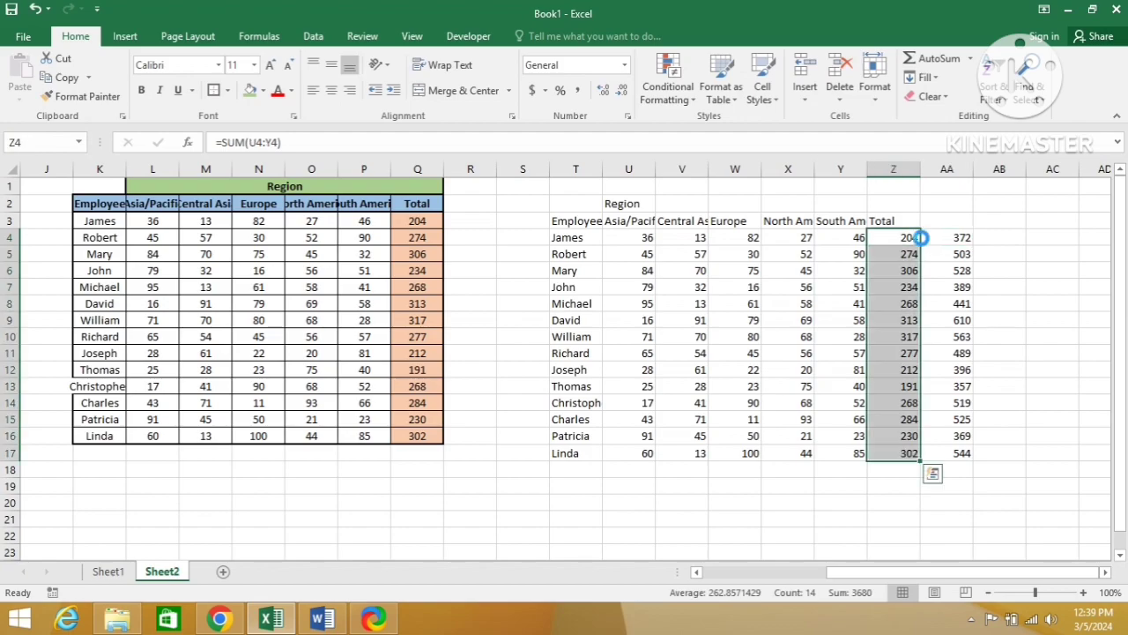
pyautogui.hotkey('ctrl', 'c')
pyautogui.press('Right')
pyautogui.press('Right')
pyautogui.press('Right')
pyautogui.press('Right')
pyautogui.press('Right')
pyautogui.press('Right')
pyautogui.press('Right')
pyautogui.press('Right')
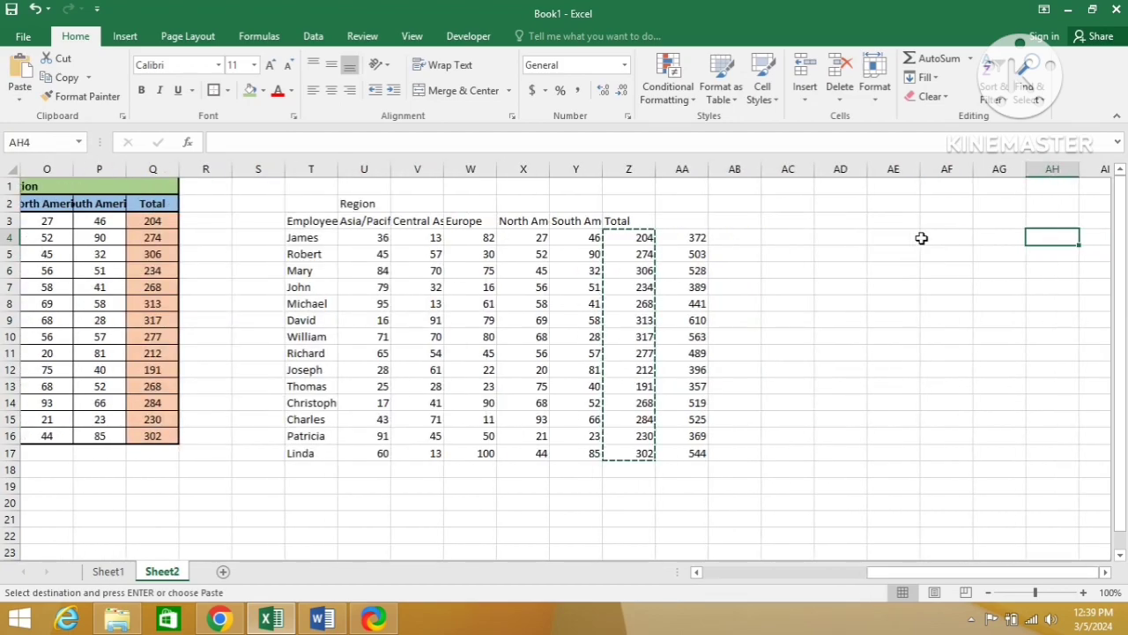
pyautogui.hotkey('ctrl', 'alt', 'v')
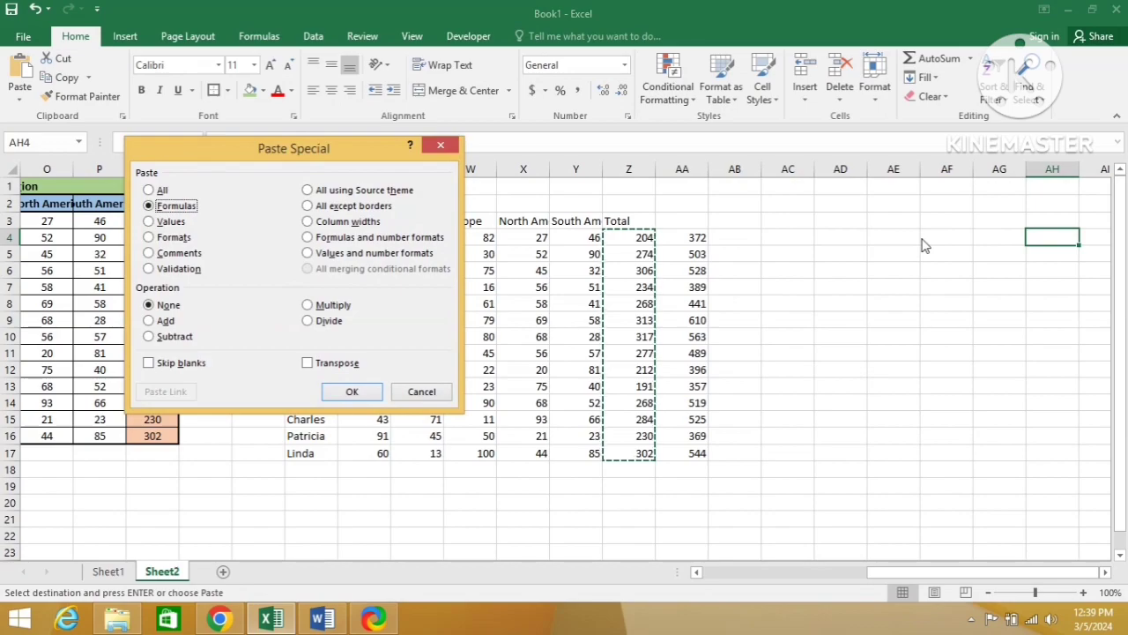
pyautogui.press('Return')
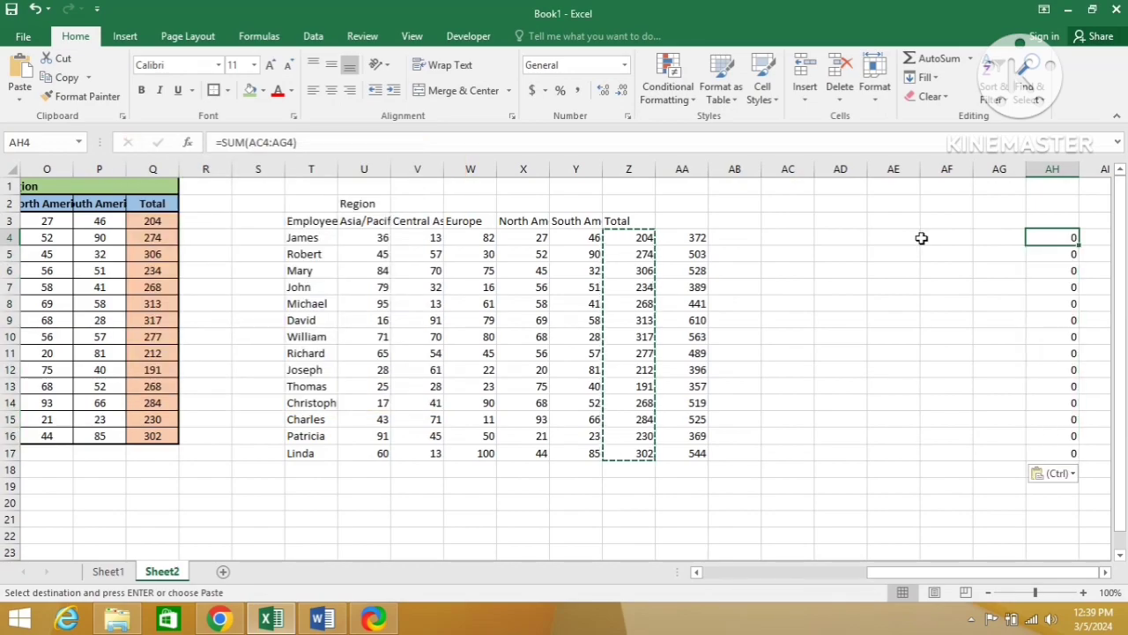
pyautogui.press('F2')
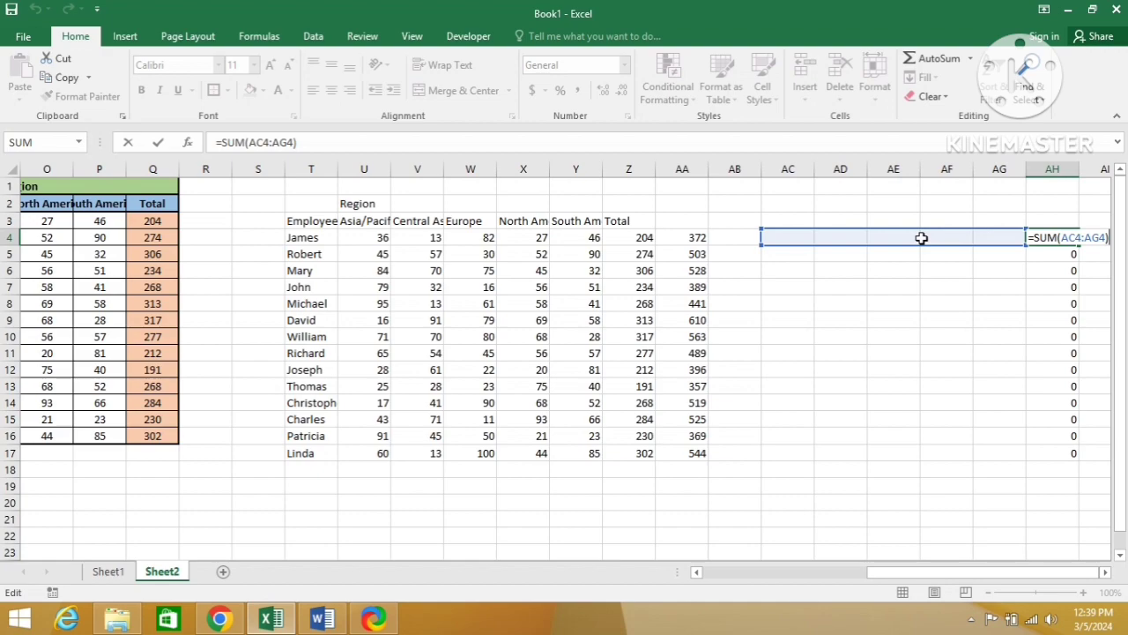
pyautogui.press('Escape')
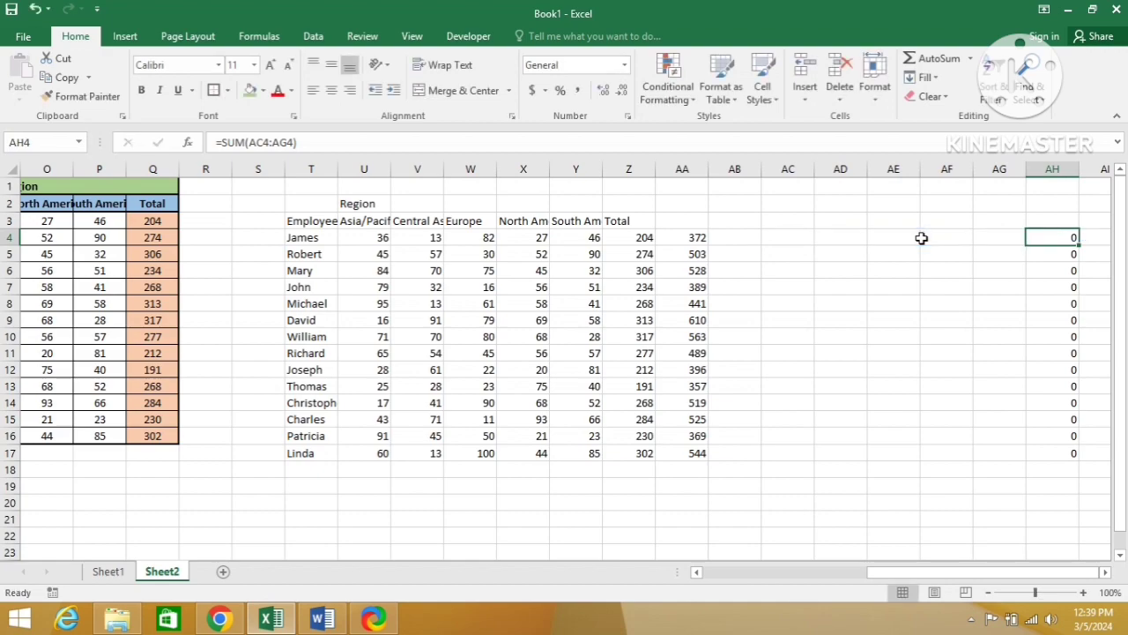
# Step: Enter the note "alt+e+s" in cell AD3
pyautogui.press('Left')
pyautogui.press('Left')
pyautogui.press('Left')
pyautogui.press('Left')
pyautogui.press('Up')
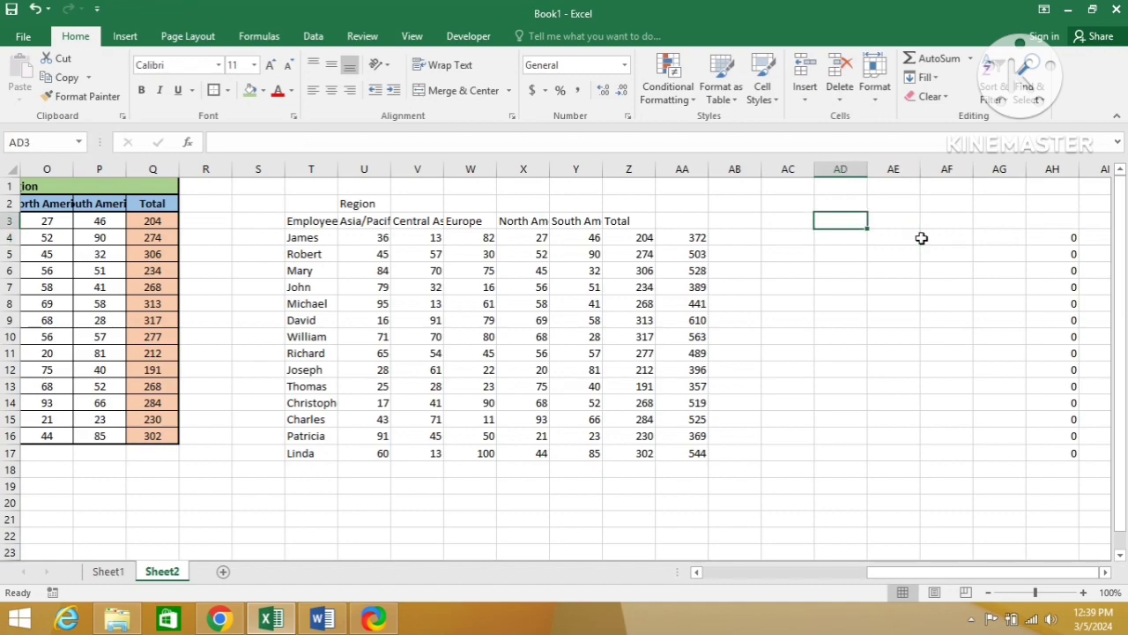
pyautogui.write('alt')
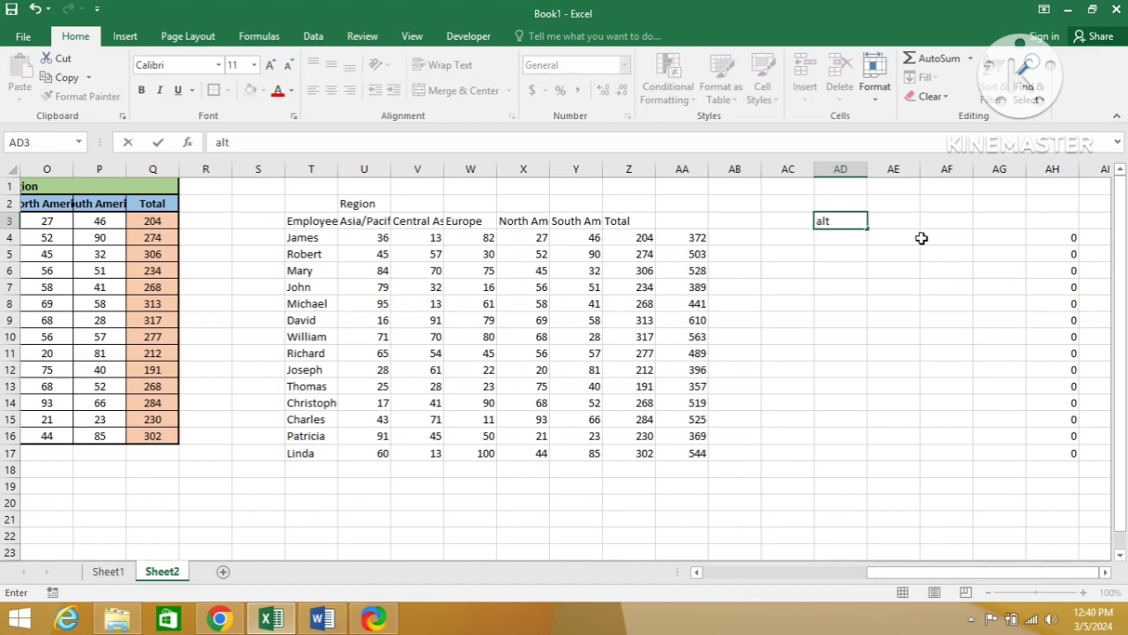
pyautogui.write('+e+s')
pyautogui.press('Return')
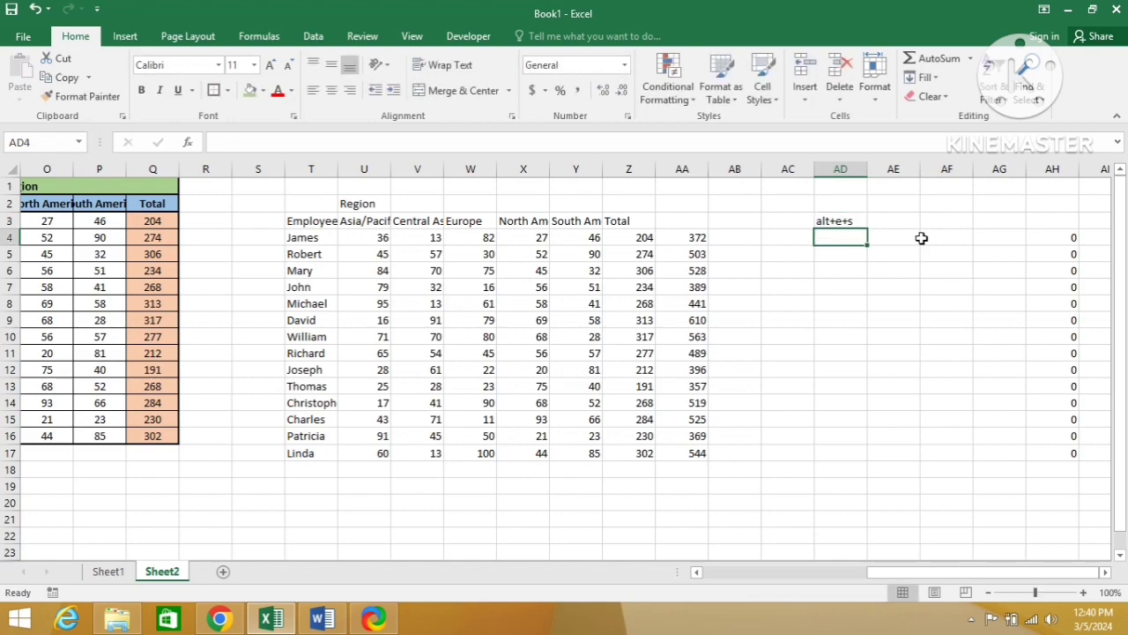
pyautogui.press('Up')
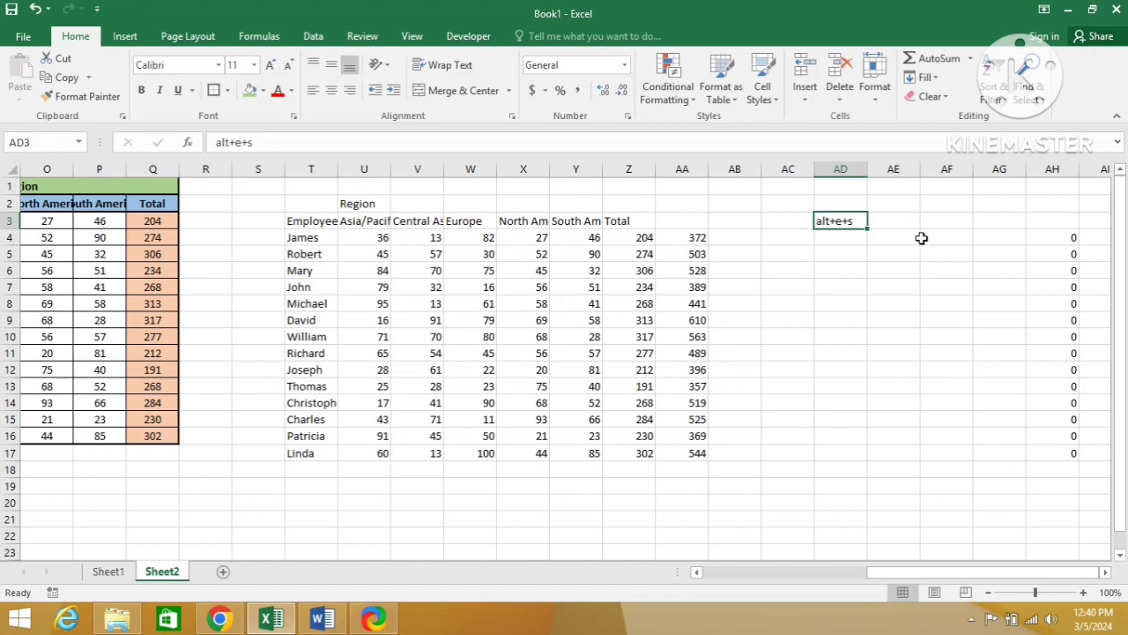
# Step: Copy AA4:AA17 and bring up the Paste Special options for cell AB4 without pasting, ending back at cell AD3 with the copy cleared
pyautogui.hotkey('alt', 'e')
pyautogui.press('s')
pyautogui.press('Left')
pyautogui.press('Left')
pyautogui.press('Left')
pyautogui.press('Down')
pyautogui.hotkey('ctrl', 'shift', 'Down')
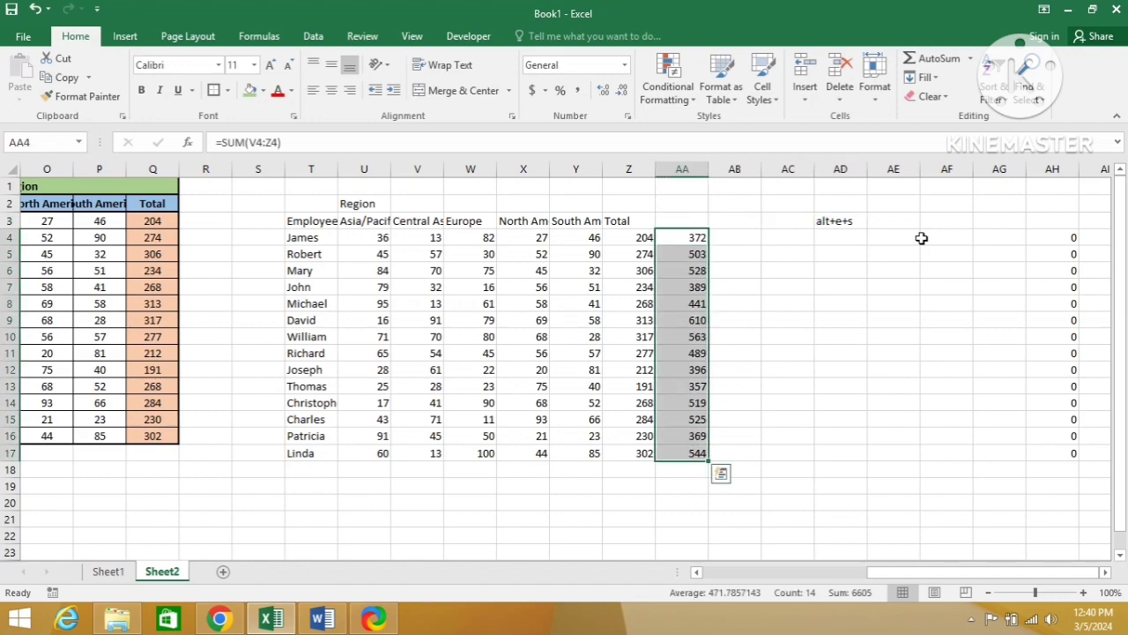
pyautogui.hotkey('ctrl', 'c')
pyautogui.press('Right')
pyautogui.press('alt')
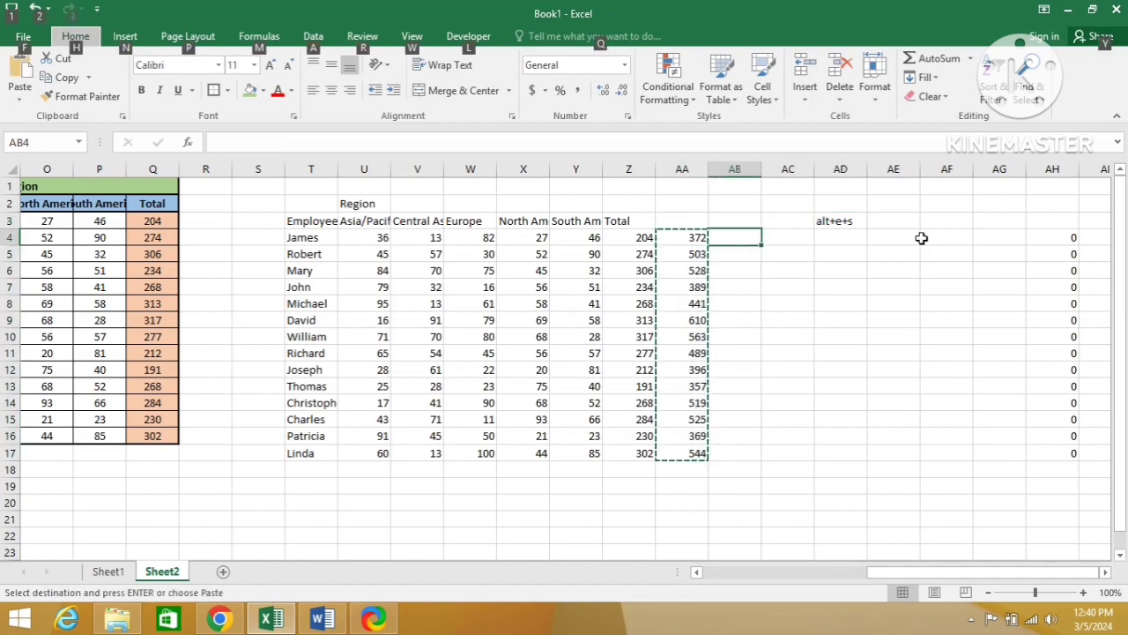
pyautogui.press('e')
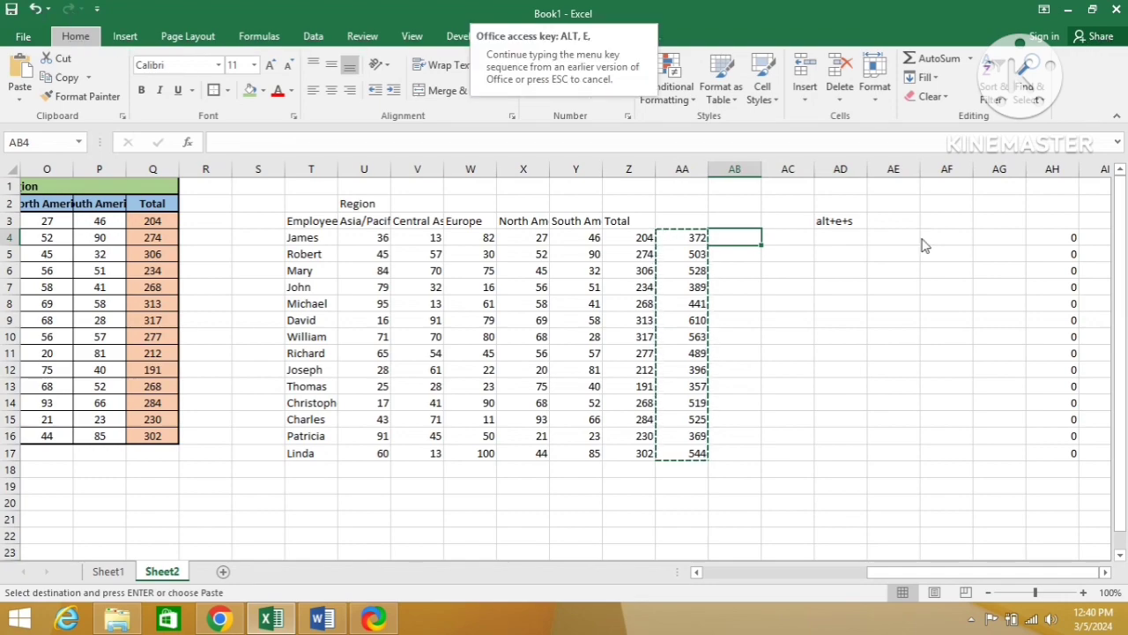
pyautogui.press('s')
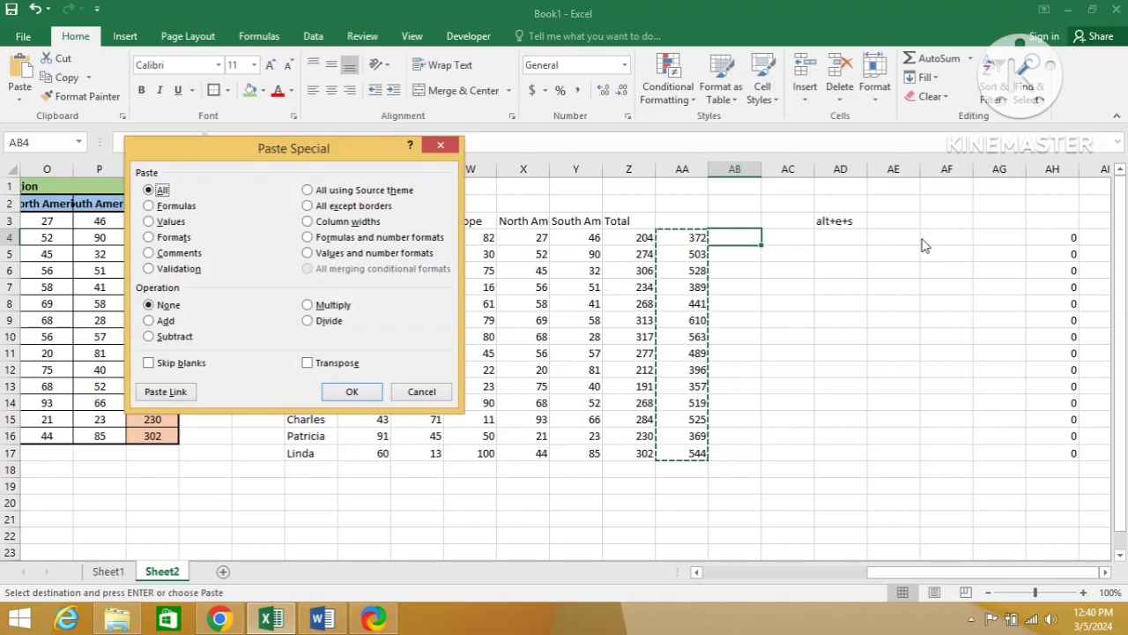
pyautogui.press('Escape')
pyautogui.press('Right')
pyautogui.press('Right')
pyautogui.press('Up')
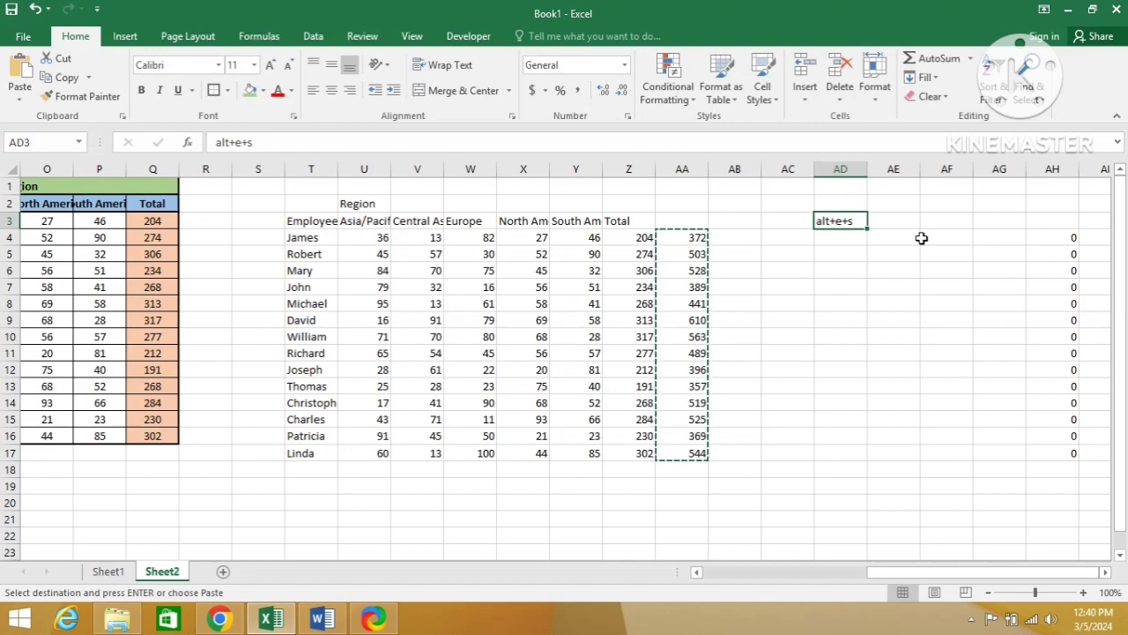
pyautogui.press('Escape')
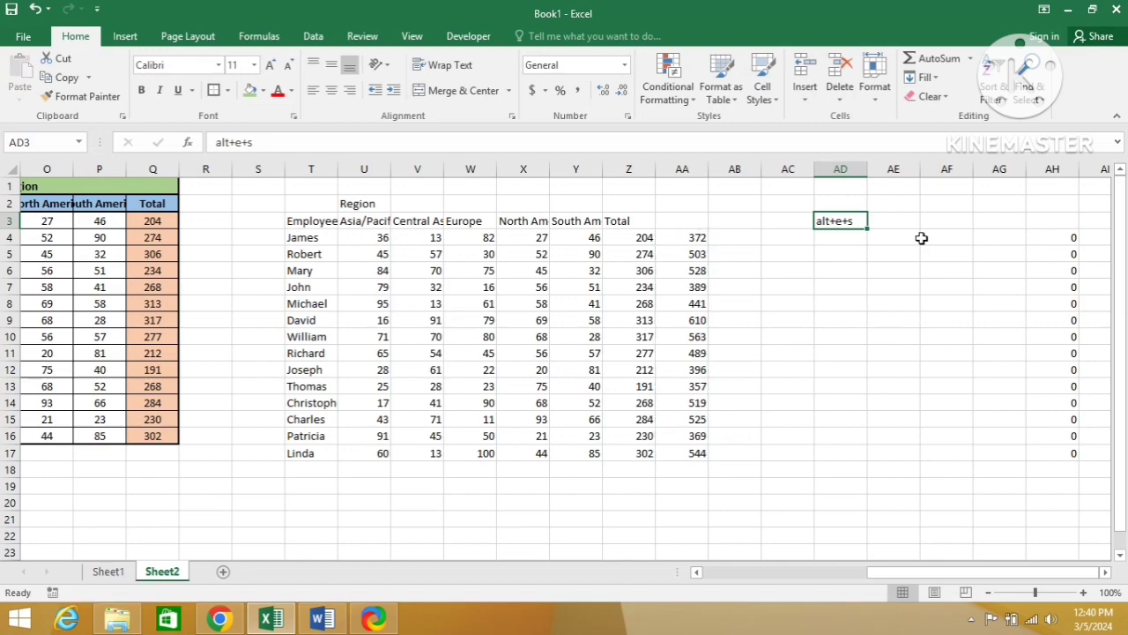
# Step: Switch to the Word document to review the pictured Paste Special options, and return to the Excel workbook
pyautogui.press('Left')
pyautogui.press('Left')
pyautogui.press('Left')
pyautogui.press('Left')
pyautogui.press('Left')
pyautogui.press('Left')
pyautogui.press('Left')
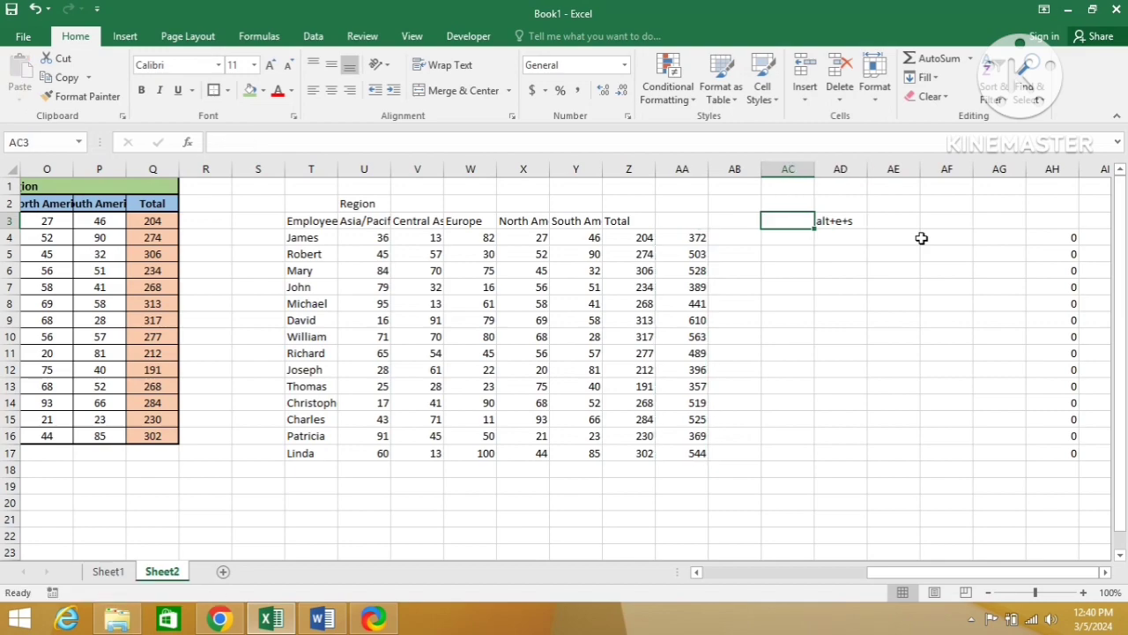
pyautogui.hotkey('alt', 'Tab')
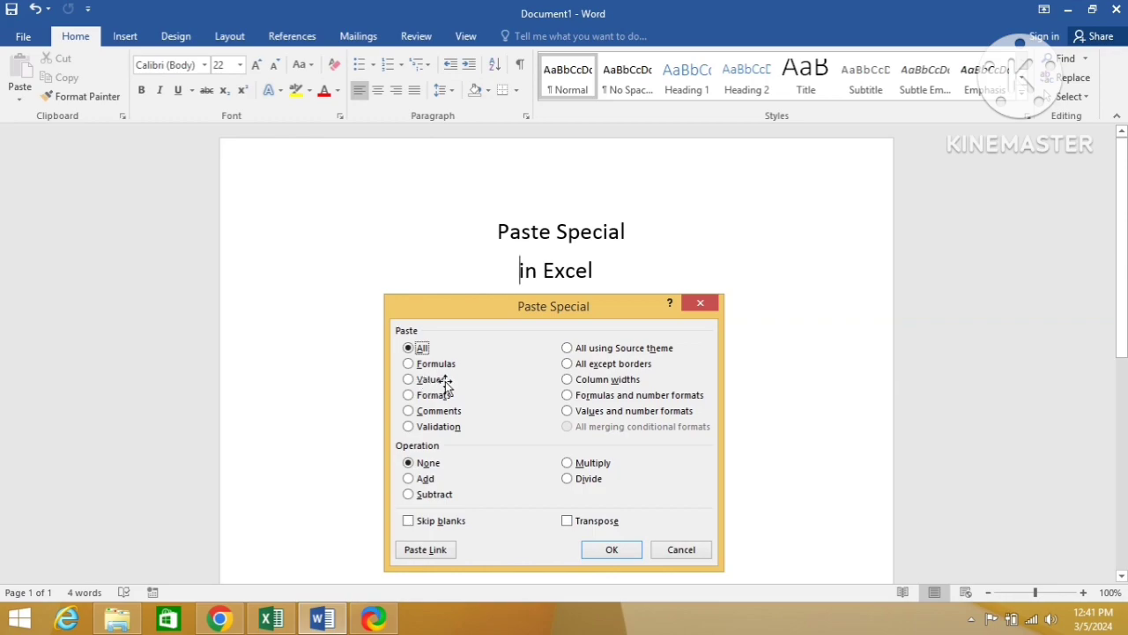
pyautogui.hotkey('alt', 'Tab')
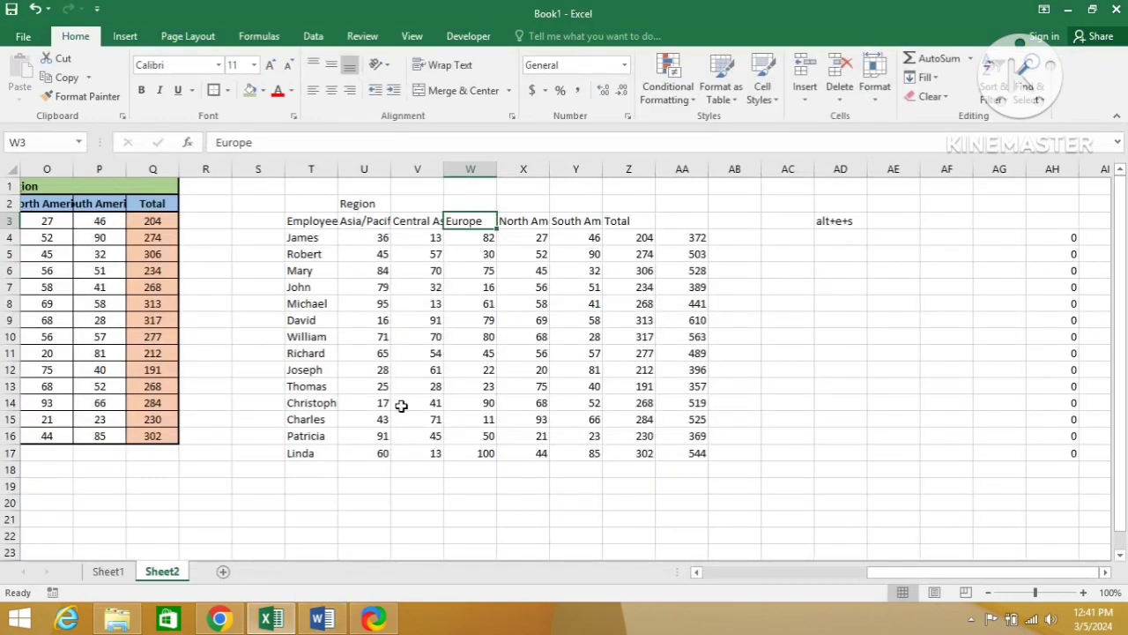
# Step: Copy the employee region table C3:I18 on Sheet1 and add a new worksheet
pyautogui.click(105, 573)
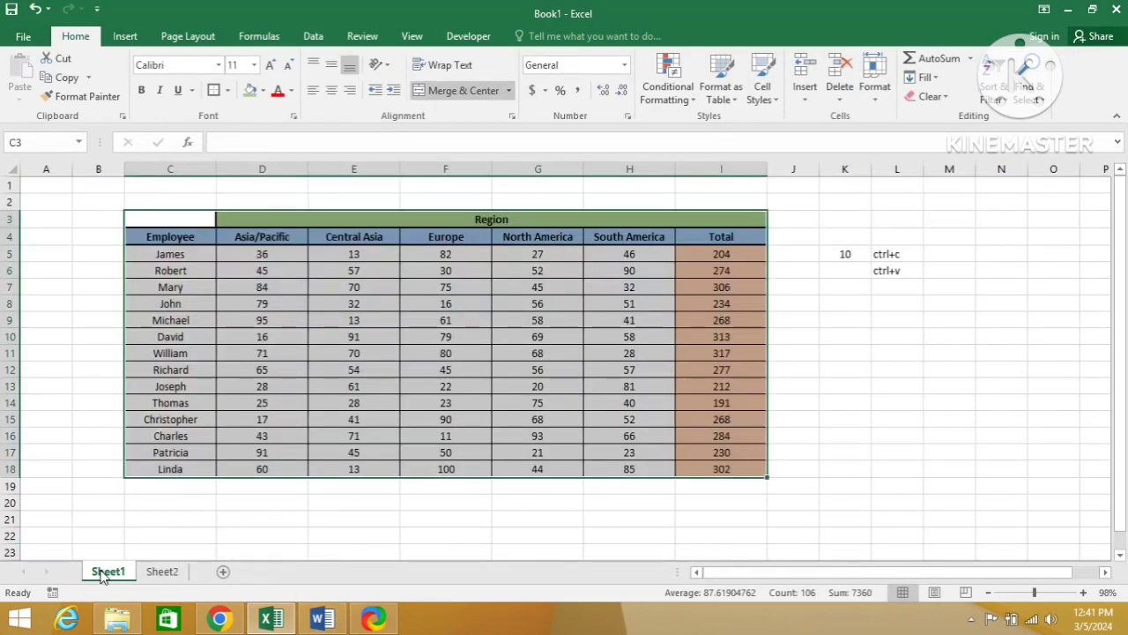
pyautogui.hotkey('ctrl', 'c')
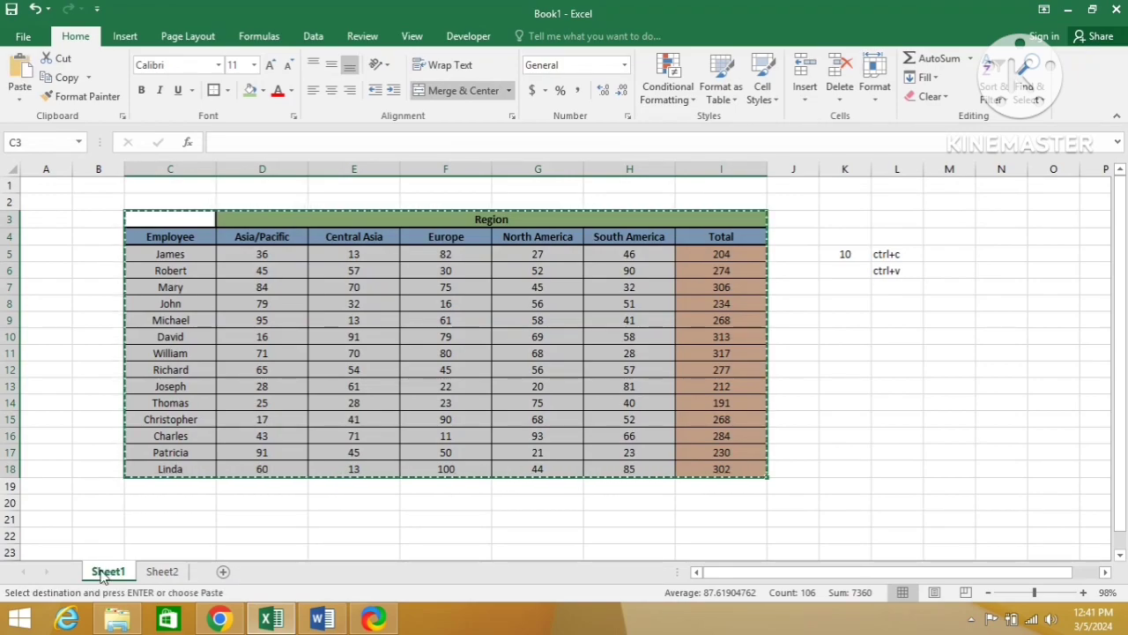
pyautogui.click(223, 572)
# Step: Paste only the copied table's values at cell B3 of the new sheet with Paste Special
pyautogui.press('Down')
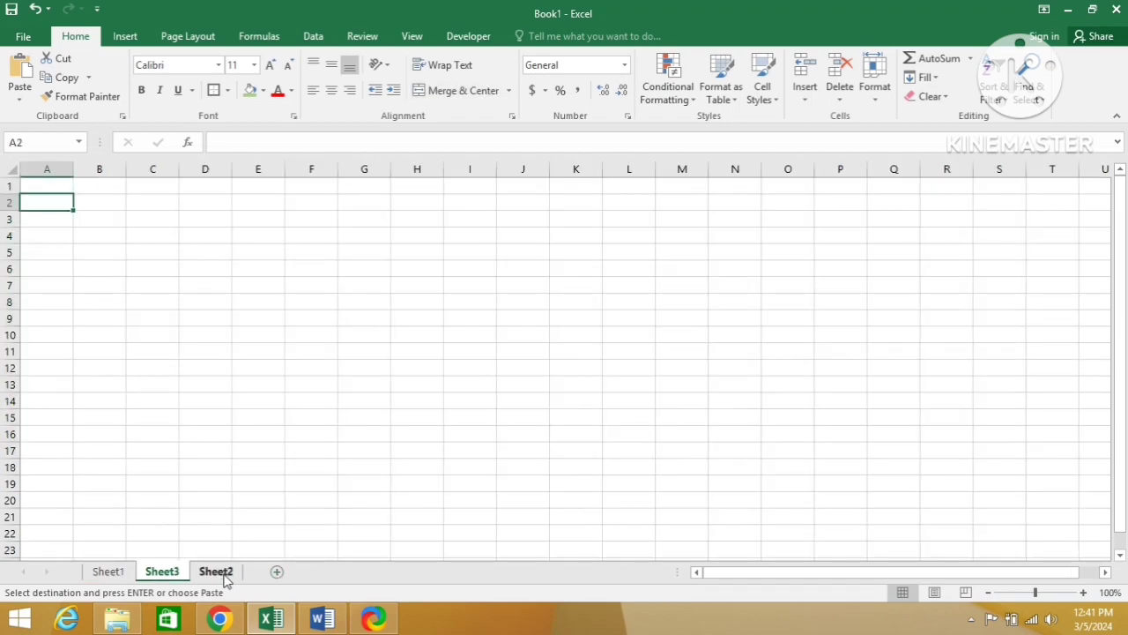
pyautogui.press('Down')
pyautogui.press('Right')
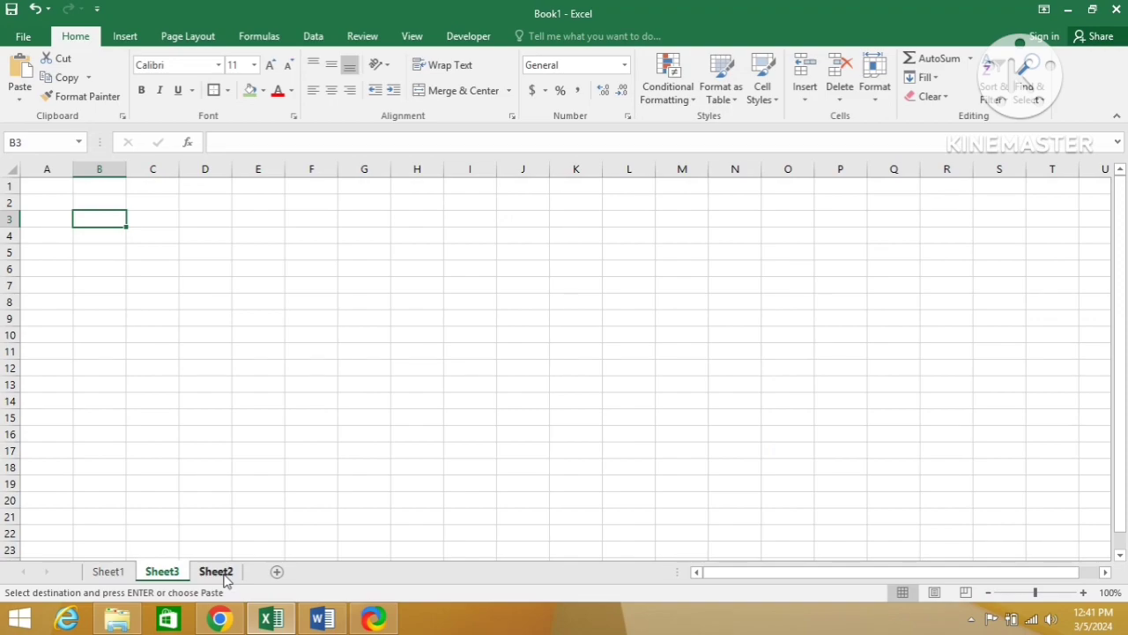
pyautogui.press('alt')
pyautogui.press('e')
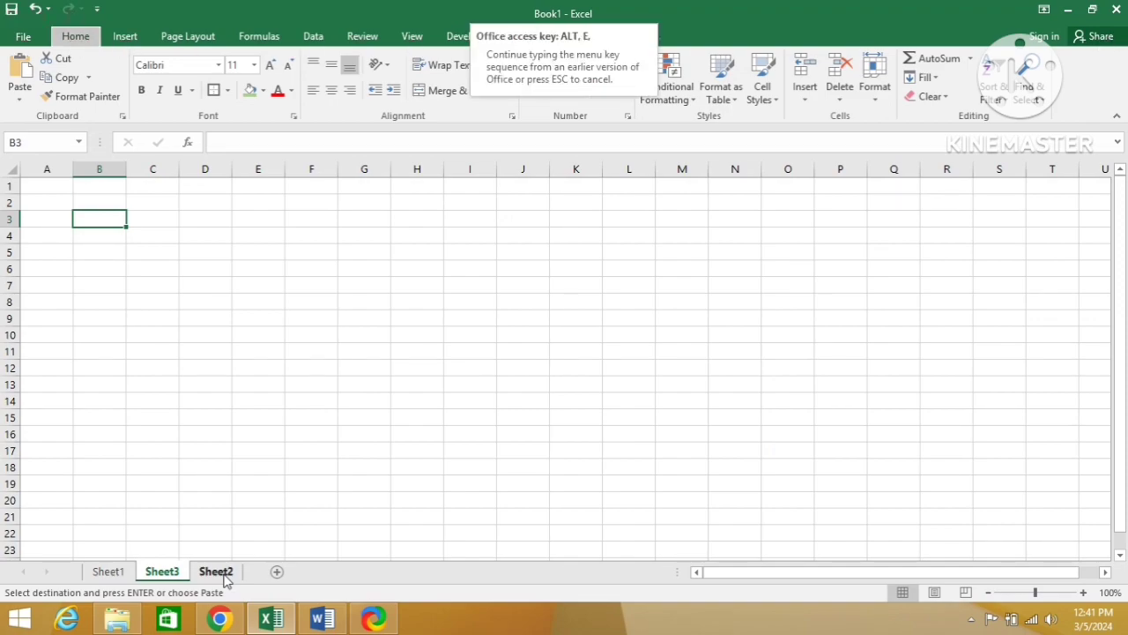
pyautogui.press('s')
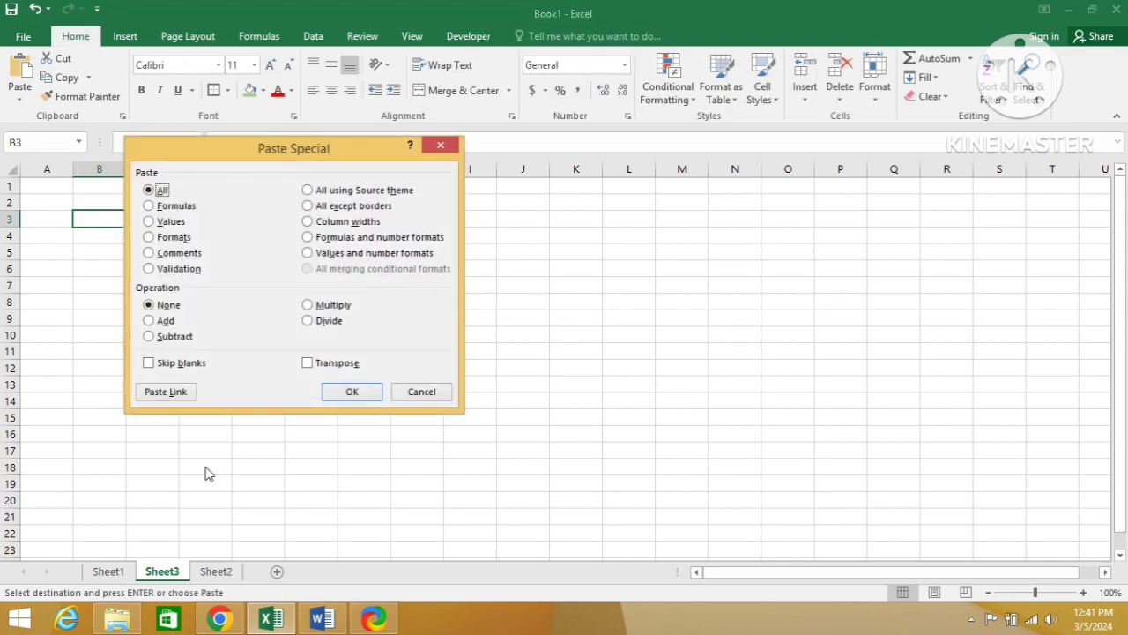
pyautogui.click(152, 225)
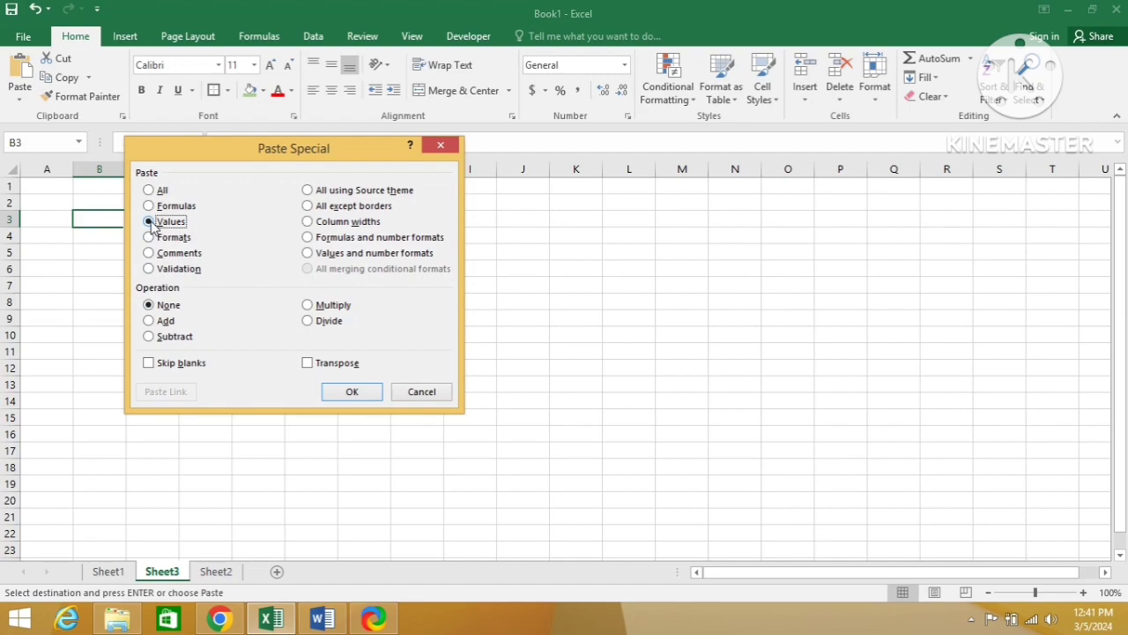
pyautogui.click(344, 391)
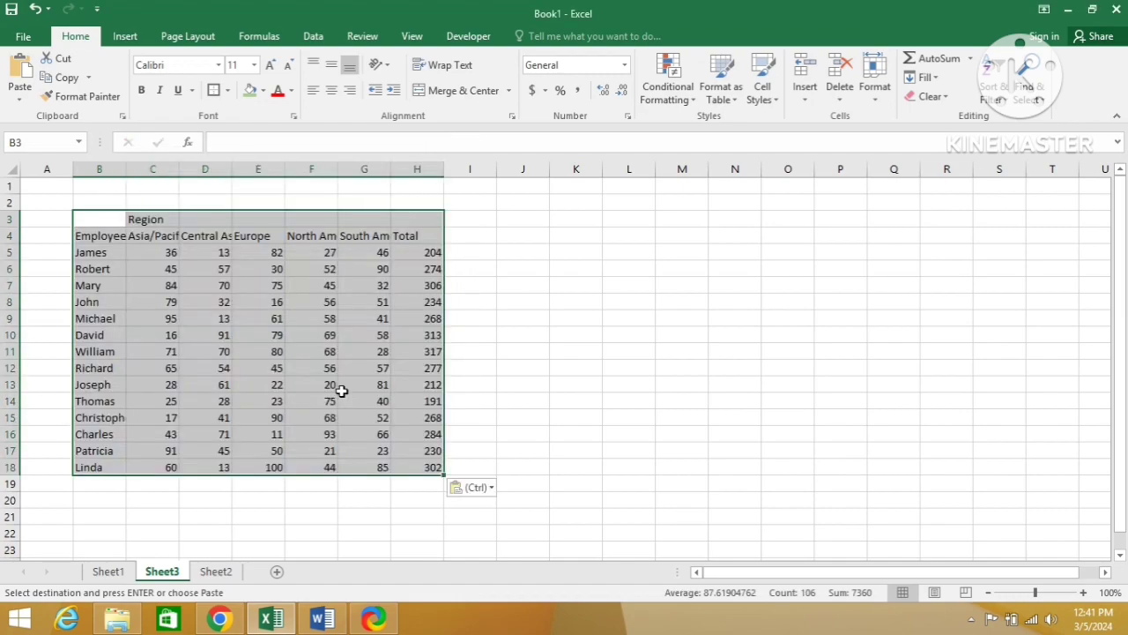
# Step: Inspect the content of cell H5 in the pasted Total column for a formula or a plain value
pyautogui.press('Down')
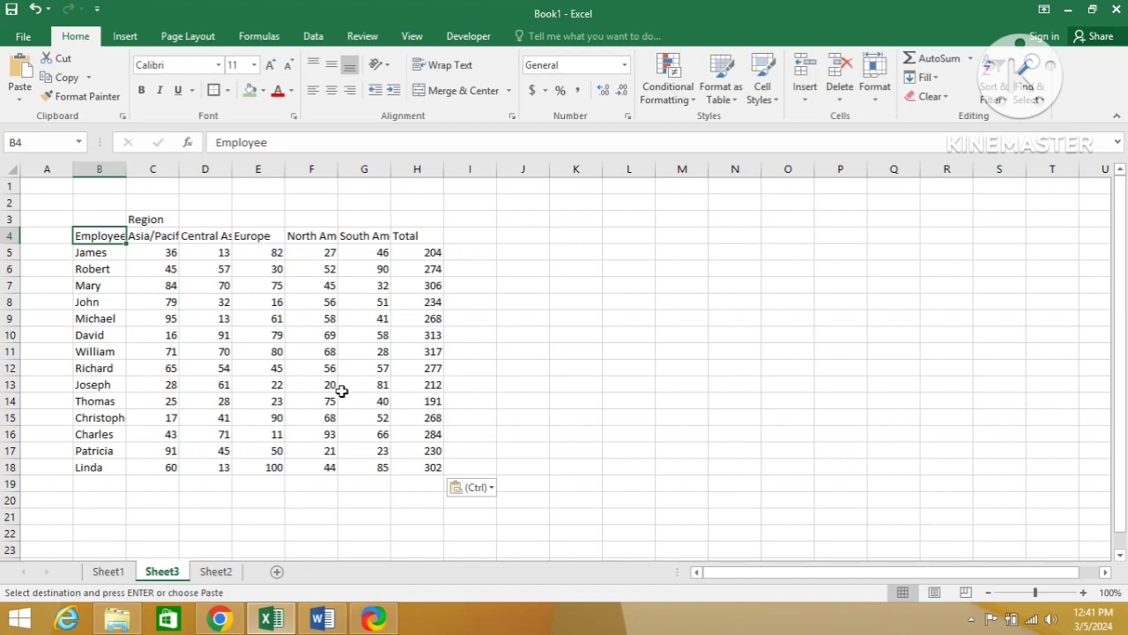
pyautogui.press('Right')
pyautogui.press('Right')
pyautogui.press('Right')
pyautogui.press('Right')
pyautogui.press('Right')
pyautogui.press('Right')
pyautogui.press('Down')
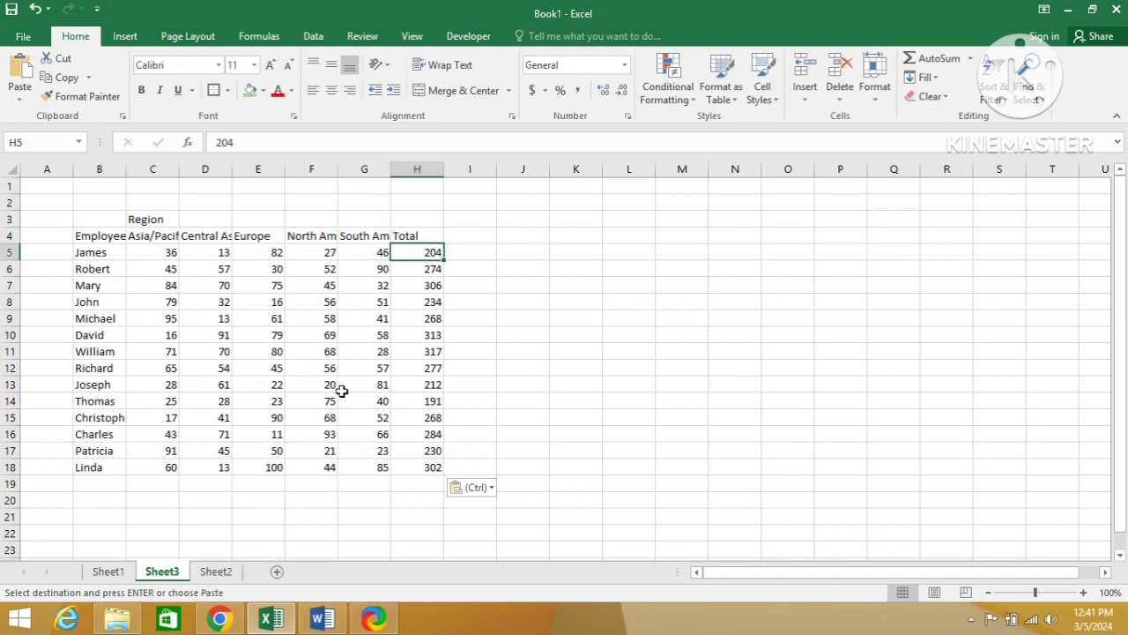
pyautogui.press('Escape')
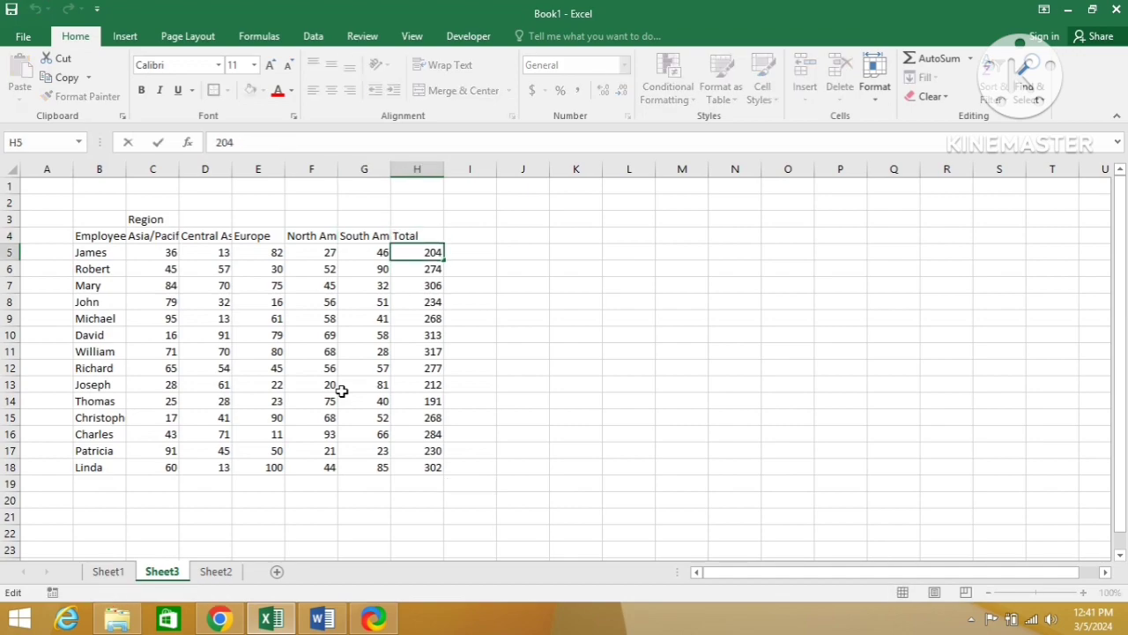
# Step: Inspect the formula in cell AA4 beside the formulas-pasted table on Sheet2
pyautogui.press('Escape')
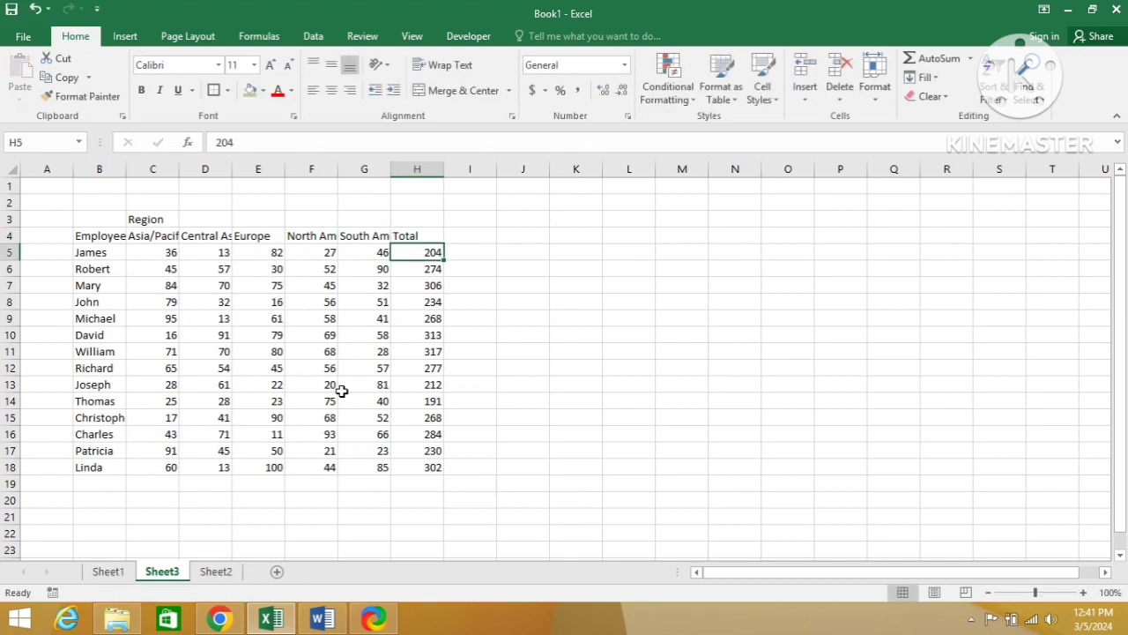
pyautogui.click(222, 571)
pyautogui.press('Down')
pyautogui.press('Down')
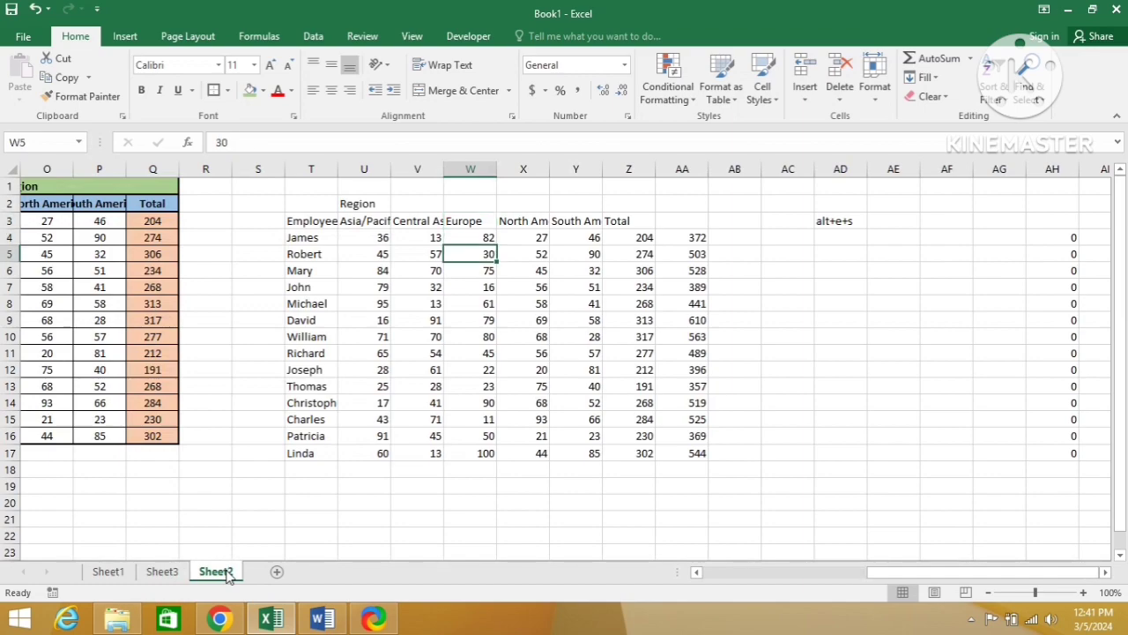
pyautogui.press('Right')
pyautogui.press('Right')
pyautogui.press('Right')
pyautogui.press('Right')
pyautogui.press('Up')
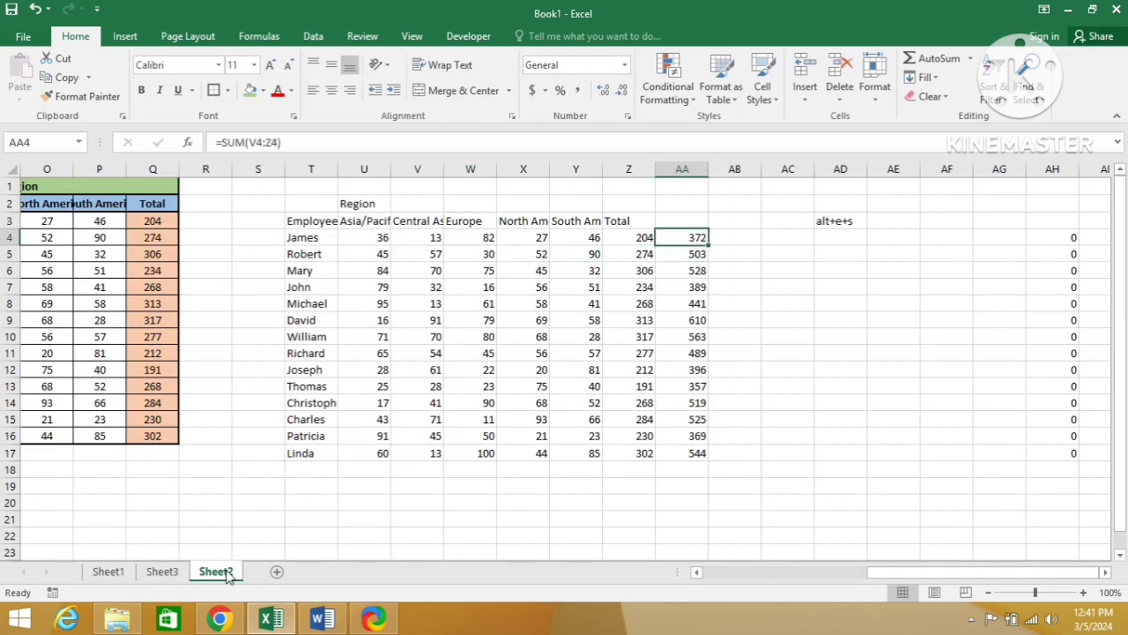
pyautogui.press('F2')
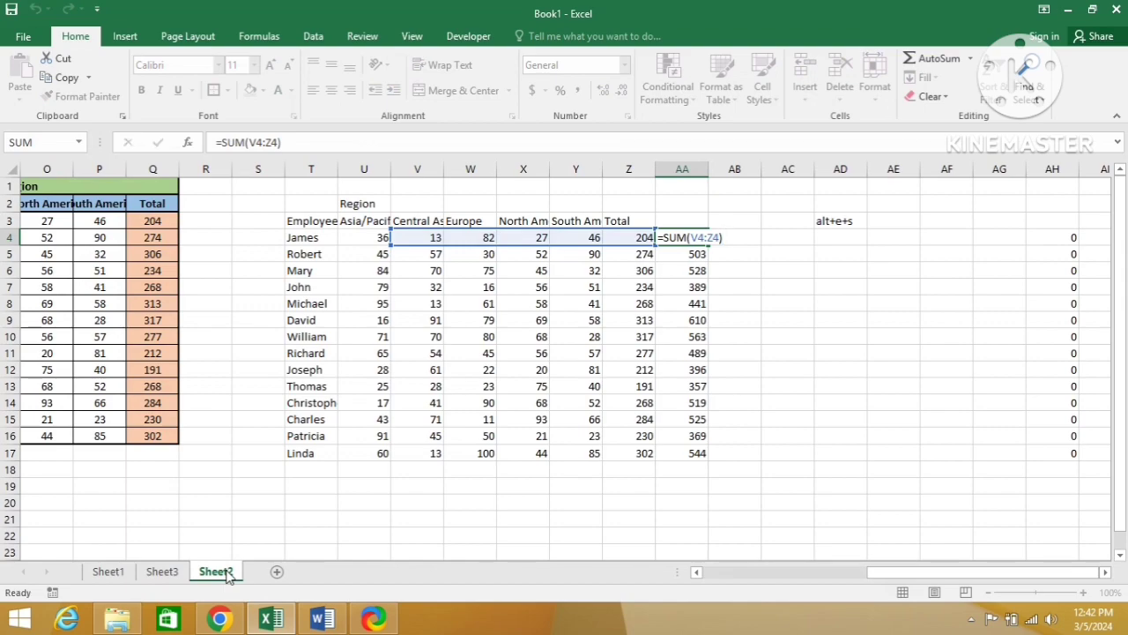
pyautogui.hotkey('ctrl', 'Return')
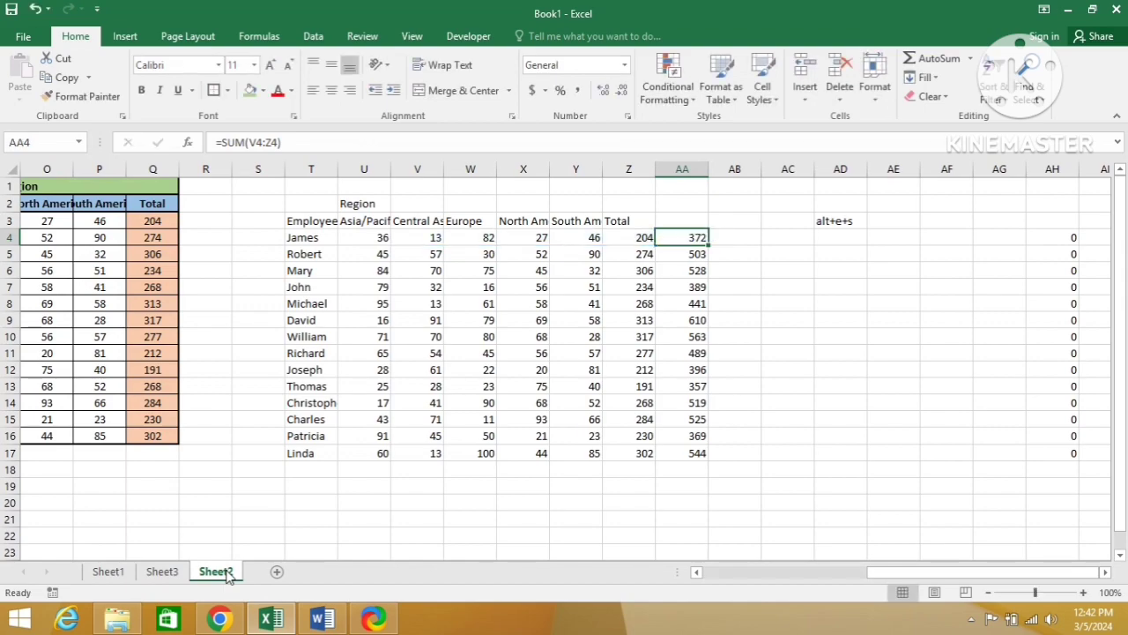
# Step: Inspect the content of Total cell H5 on Sheet3 for comparison and select the Employee header cell B4
pyautogui.click(176, 574)
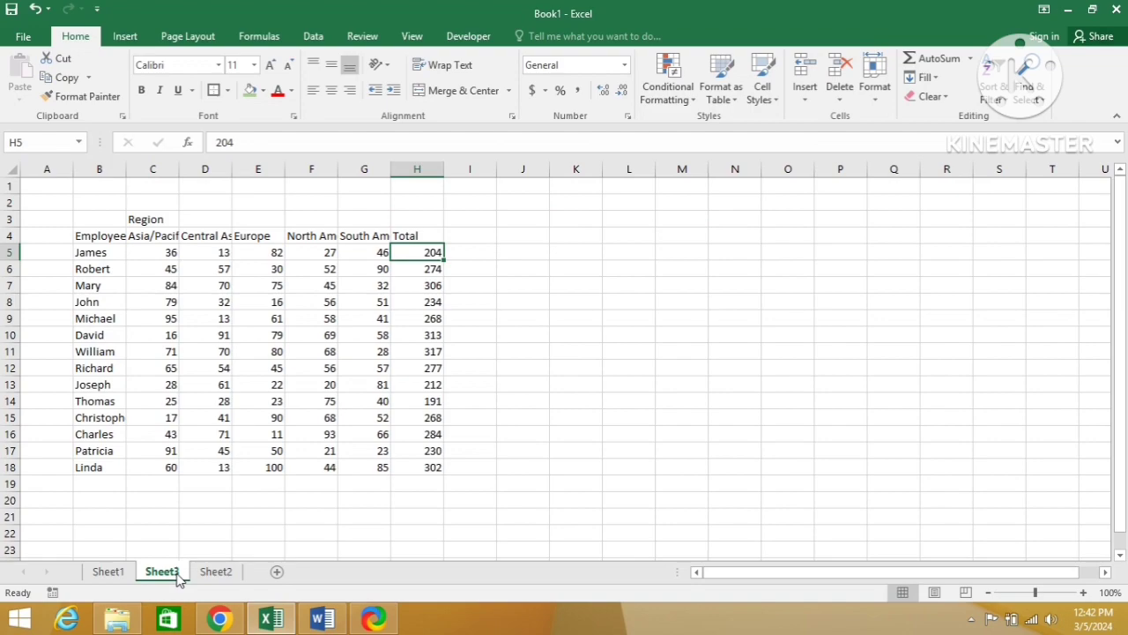
pyautogui.press('F2')
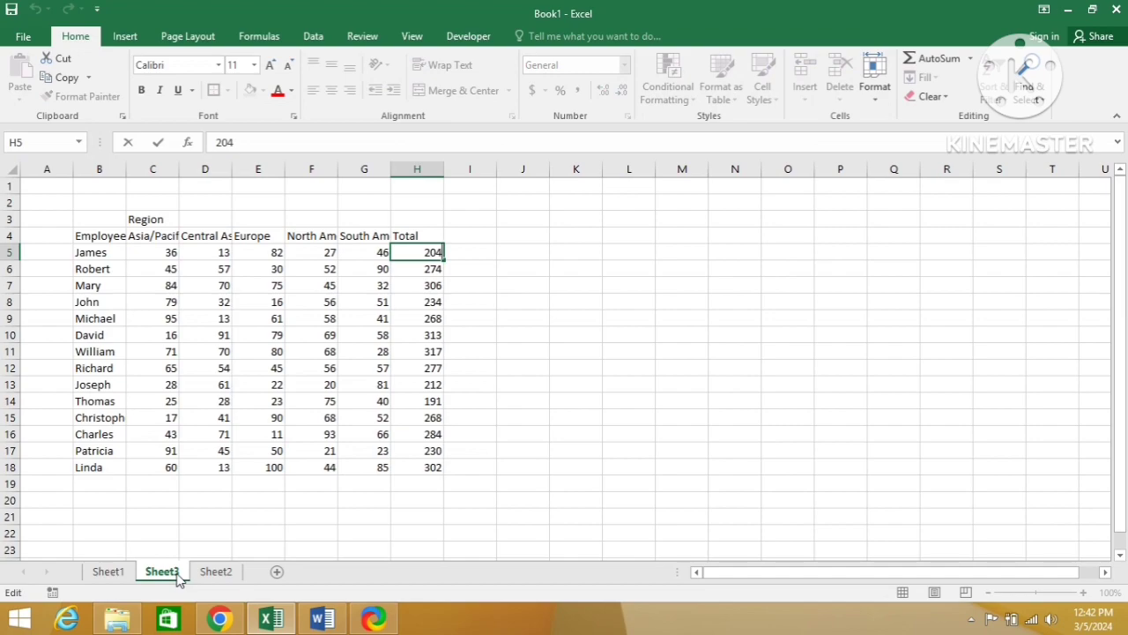
pyautogui.press('Return')
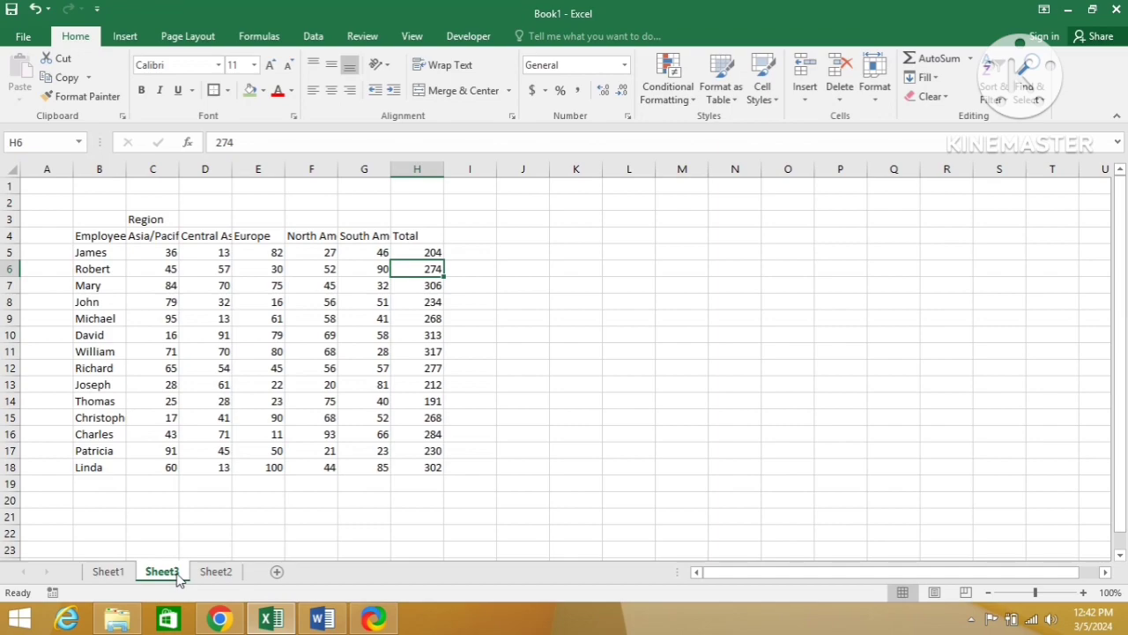
pyautogui.press('Left')
pyautogui.press('Left')
pyautogui.press('Left')
pyautogui.press('Left')
pyautogui.press('Left')
pyautogui.press('Left')
pyautogui.press('Up')
pyautogui.press('Up')
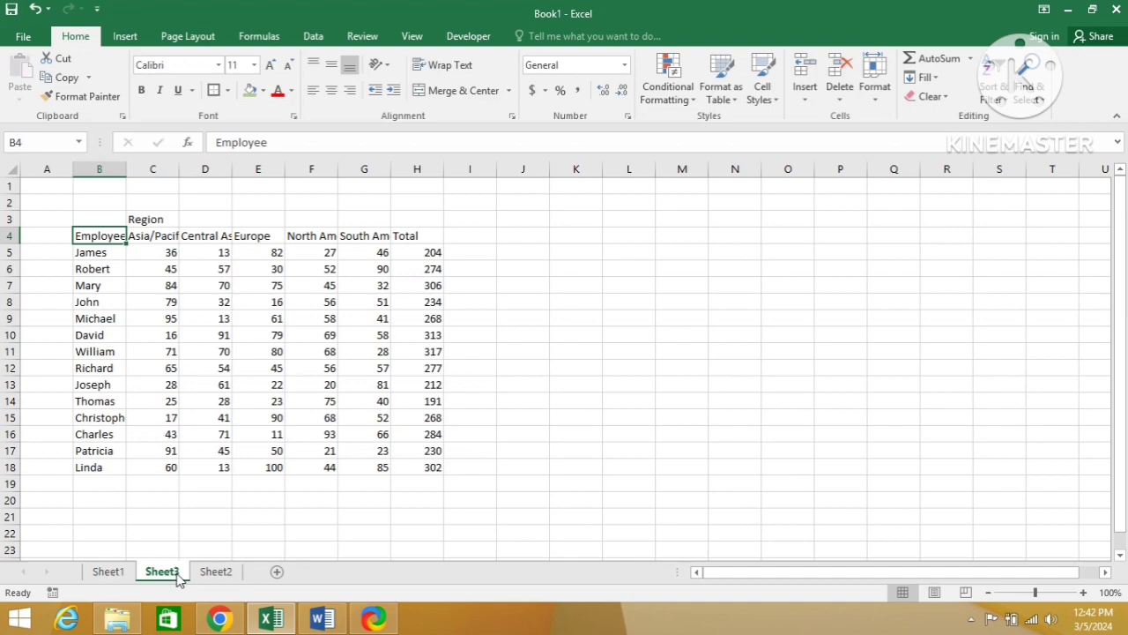
# Step: Copy the employee region table C3:I18 from Sheet1 and paste only its values at cell B4 of Sheet3 with Paste Special
pyautogui.click(122, 576)
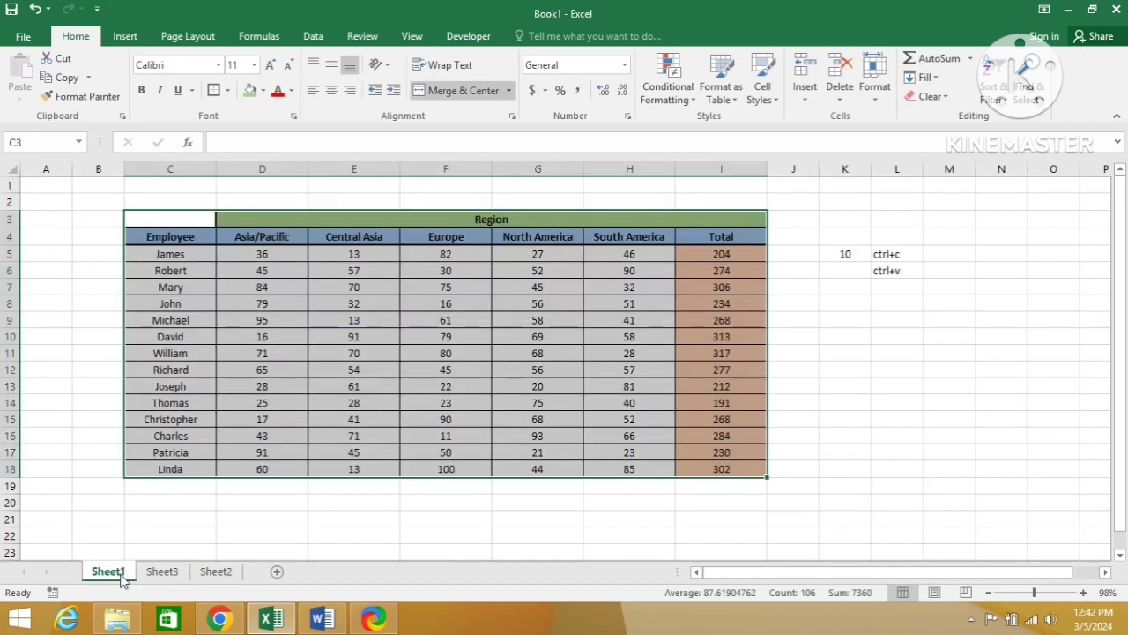
pyautogui.hotkey('ctrl', 'c')
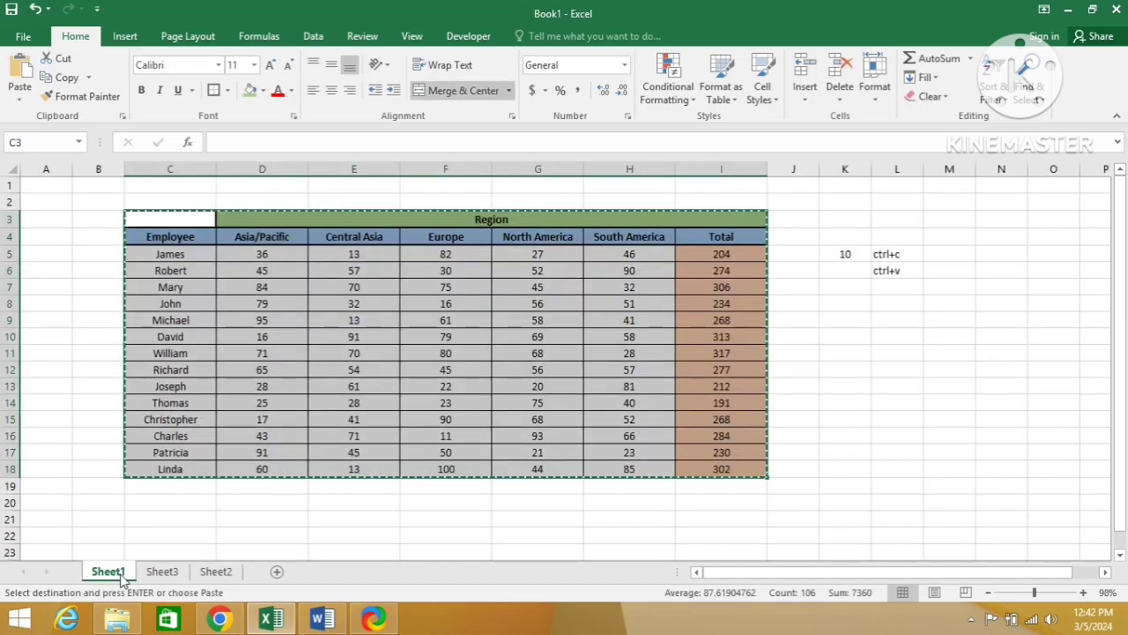
pyautogui.click(216, 572)
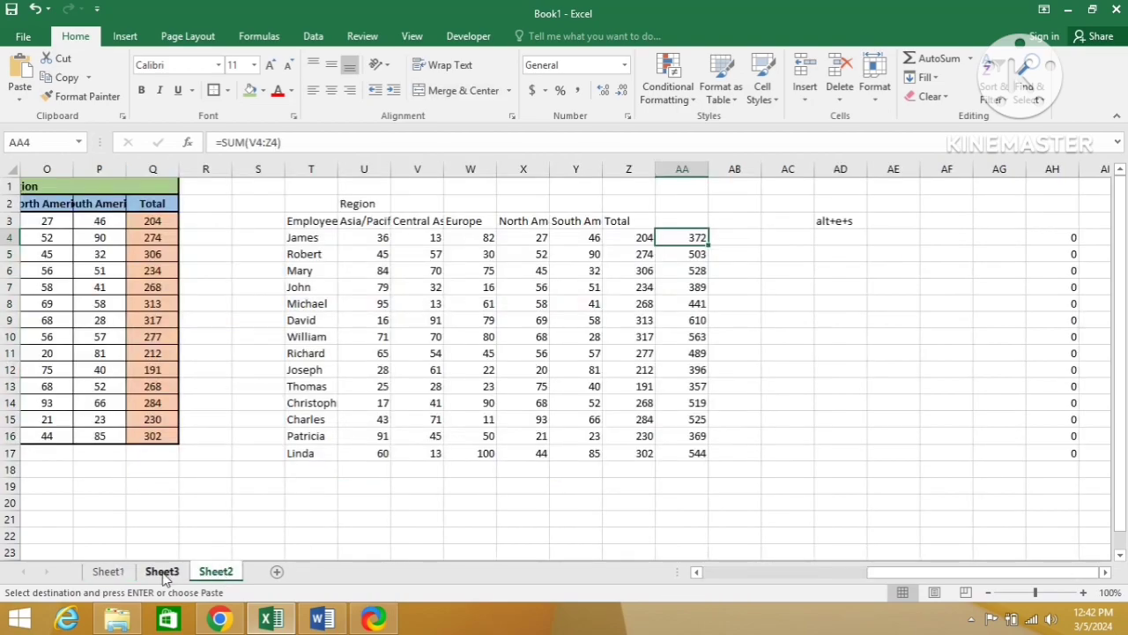
pyautogui.click(208, 573)
pyautogui.click(173, 573)
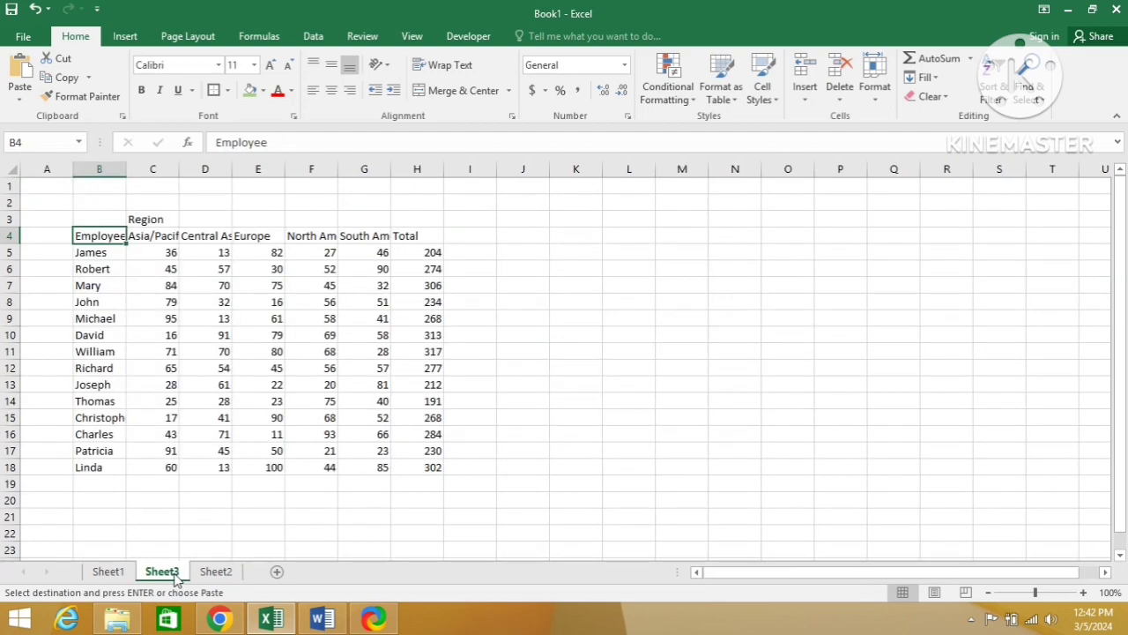
pyautogui.hotkey('alt', 'e')
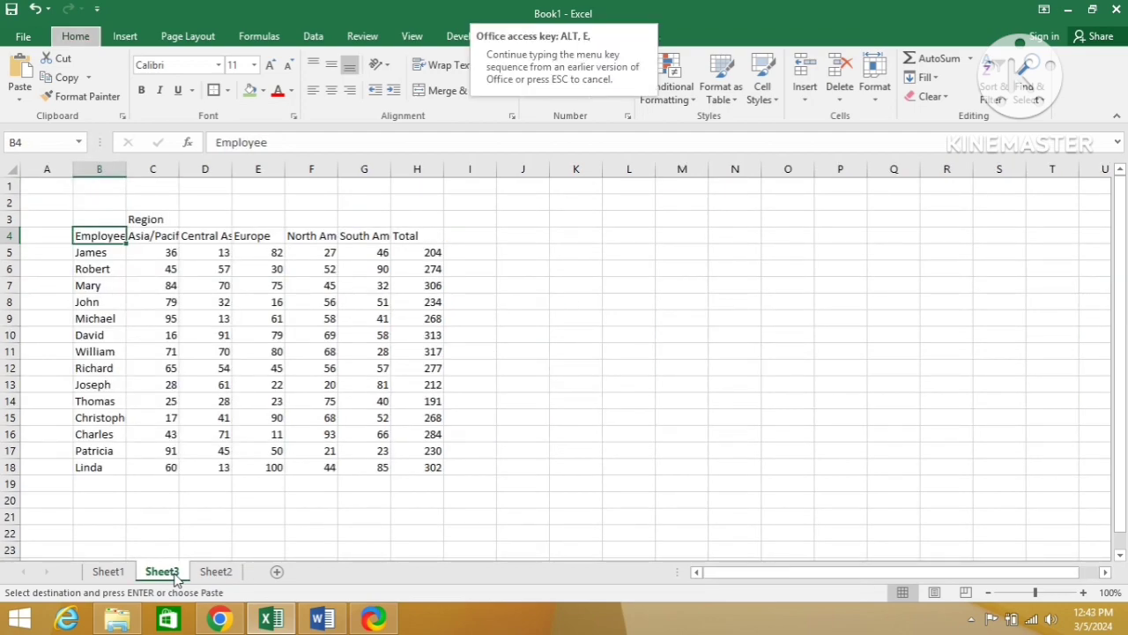
pyautogui.press('s')
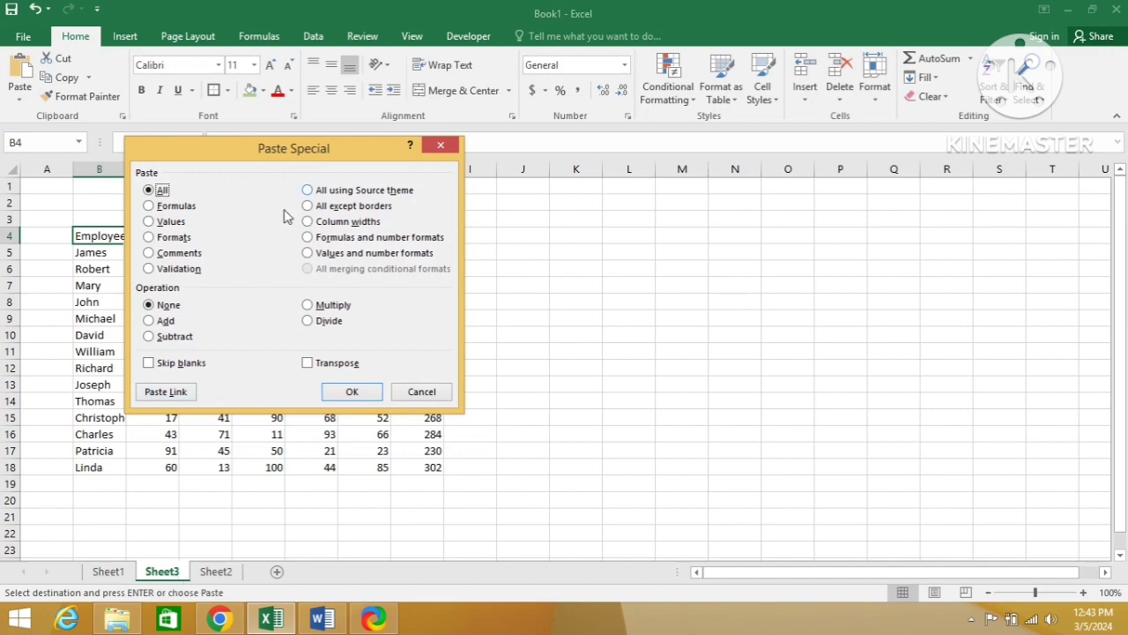
pyautogui.click(153, 222)
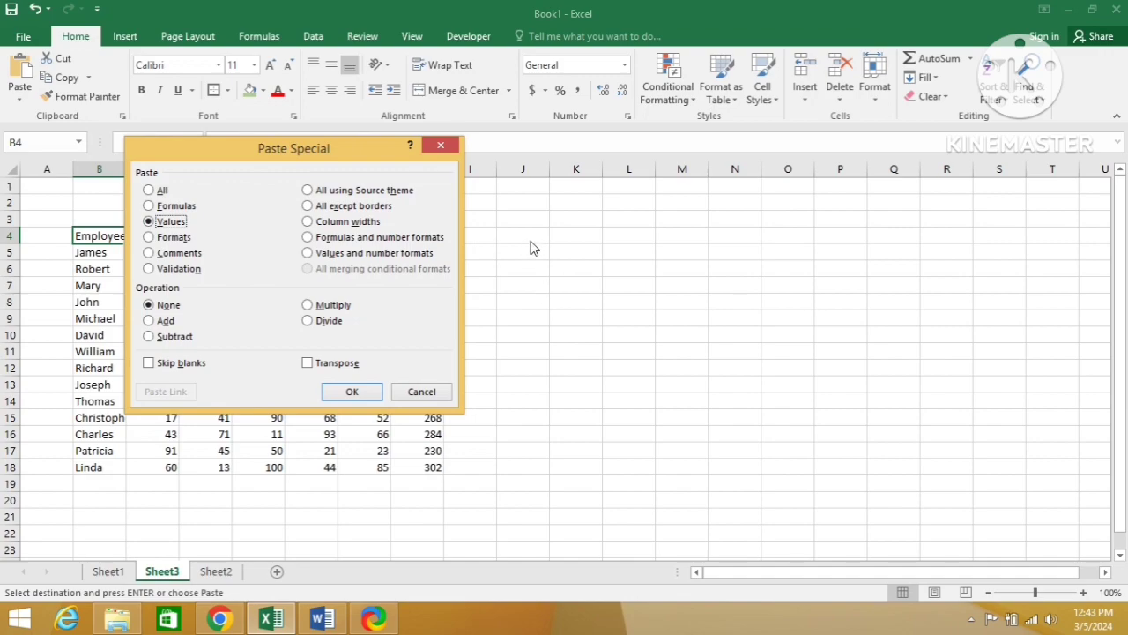
pyautogui.click(353, 393)
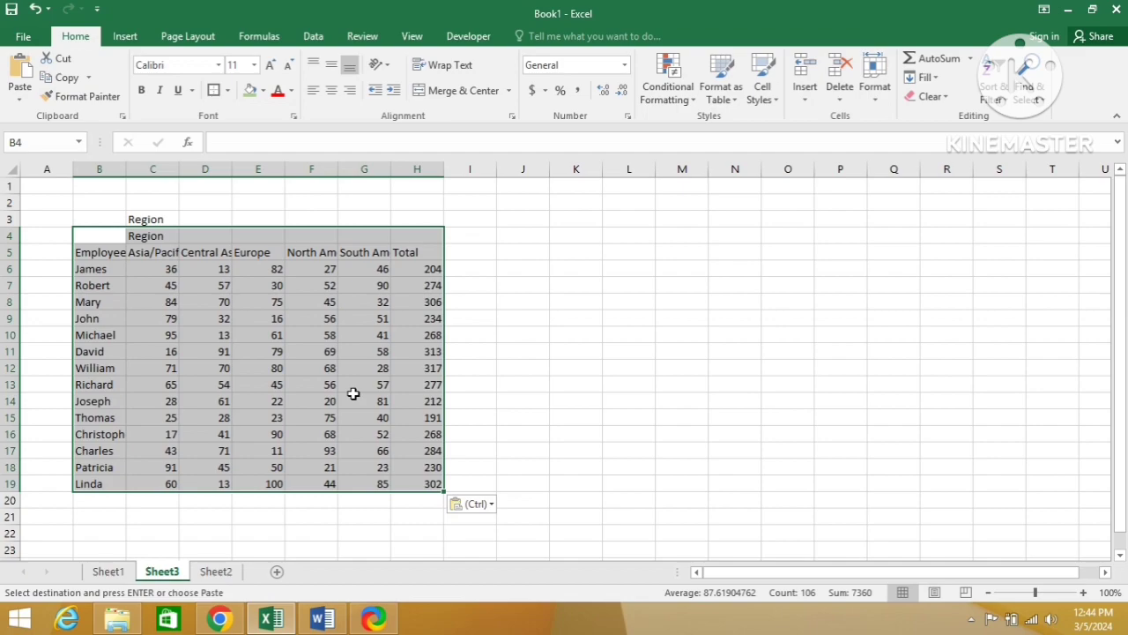
# Step: Check the Paste Special picture in the Word document, and reselect and copy the table C3:I18 on Sheet1 in Excel
pyautogui.hotkey('alt', 'Tab')
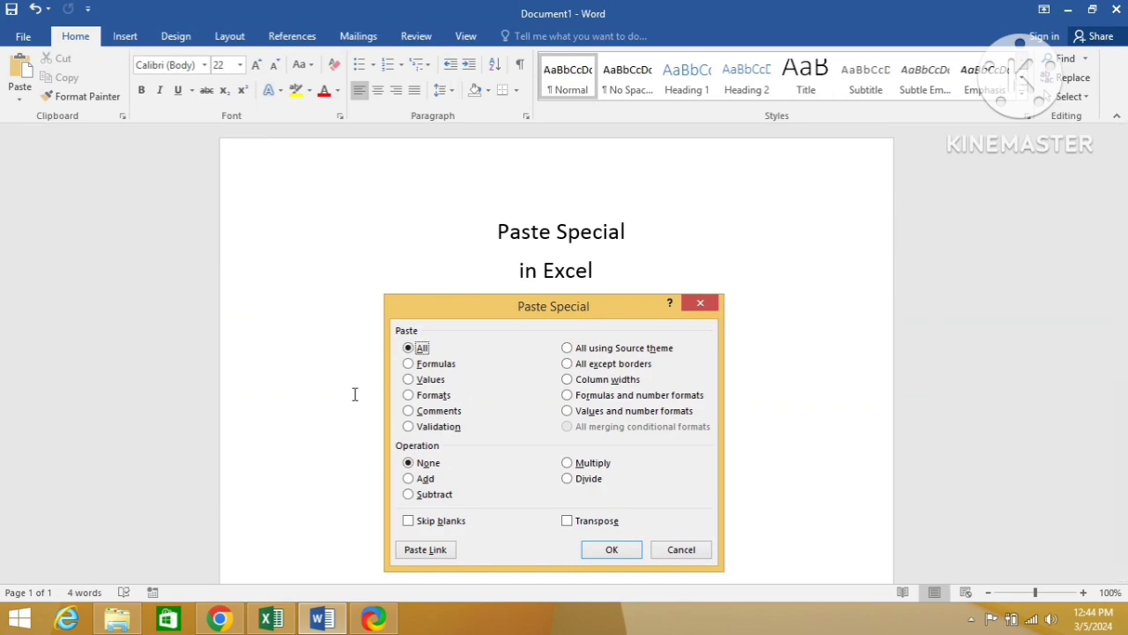
pyautogui.hotkey('alt', 'Tab')
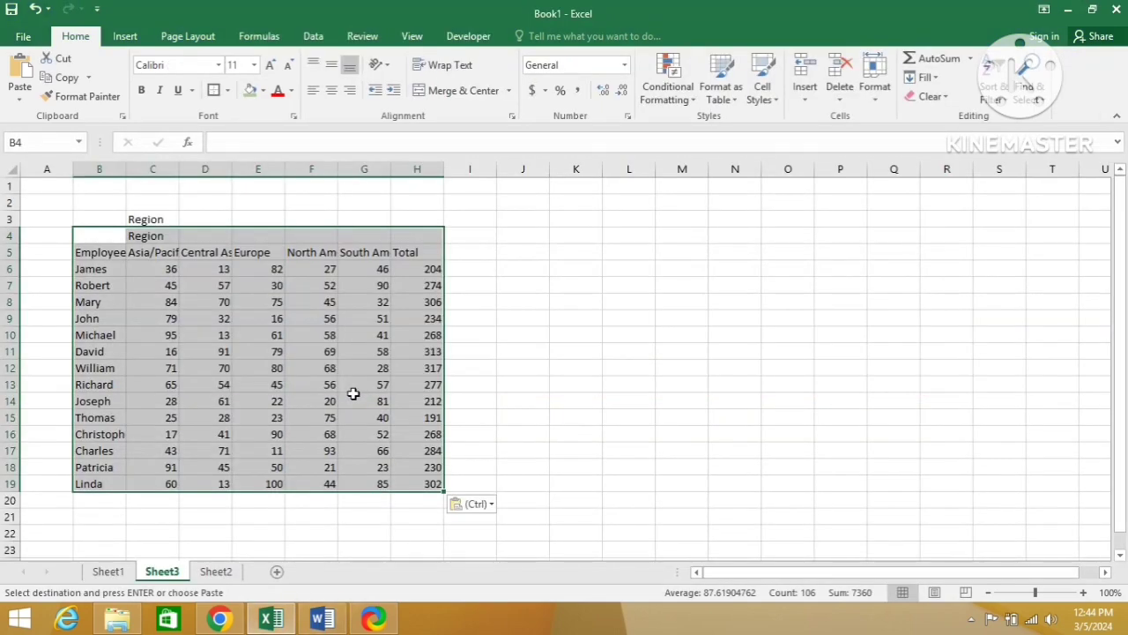
pyautogui.click(119, 572)
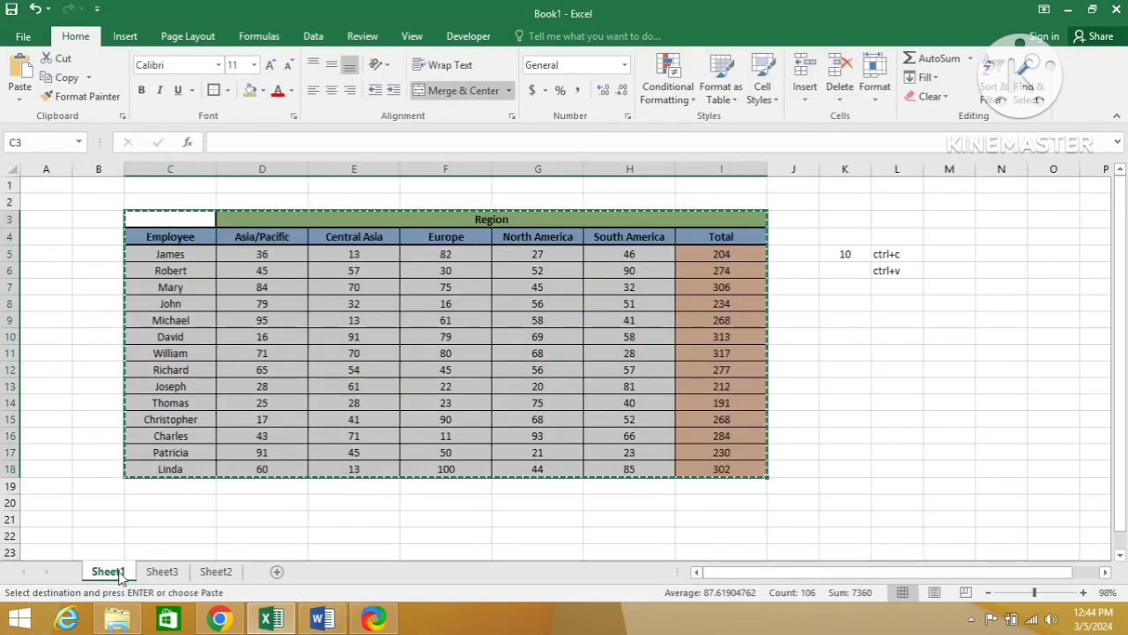
pyautogui.press('Escape')
pyautogui.press('Down')
pyautogui.press('Up')
pyautogui.hotkey('shift', 'Right')
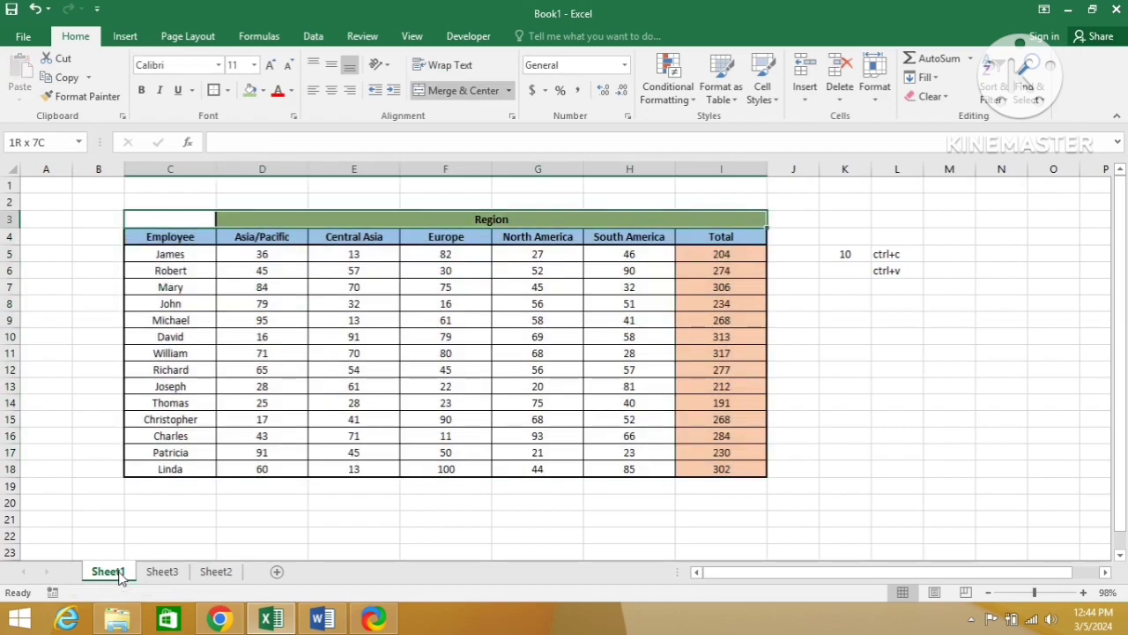
pyautogui.hotkey('shift', 'Down')
pyautogui.hotkey('shift', 'Down')
pyautogui.hotkey('shift', 'Down')
pyautogui.hotkey('shift', 'Down')
pyautogui.hotkey('shift', 'Down')
pyautogui.hotkey('shift', 'Down')
pyautogui.hotkey('shift', 'Down')
pyautogui.hotkey('shift', 'Down')
pyautogui.hotkey('shift', 'Down')
pyautogui.hotkey('shift', 'Down')
pyautogui.hotkey('shift', 'Down')
pyautogui.hotkey('shift', 'Down')
pyautogui.hotkey('shift', 'Down')
pyautogui.hotkey('shift', 'Down')
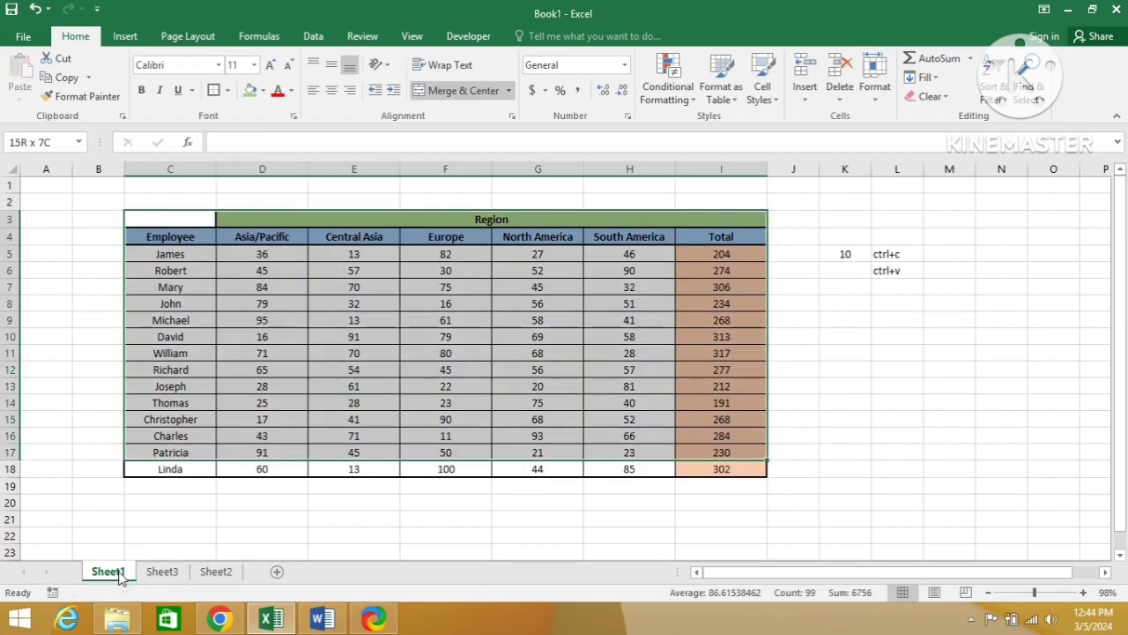
pyautogui.hotkey('shift', 'Down')
pyautogui.hotkey('ctrl', 'c')
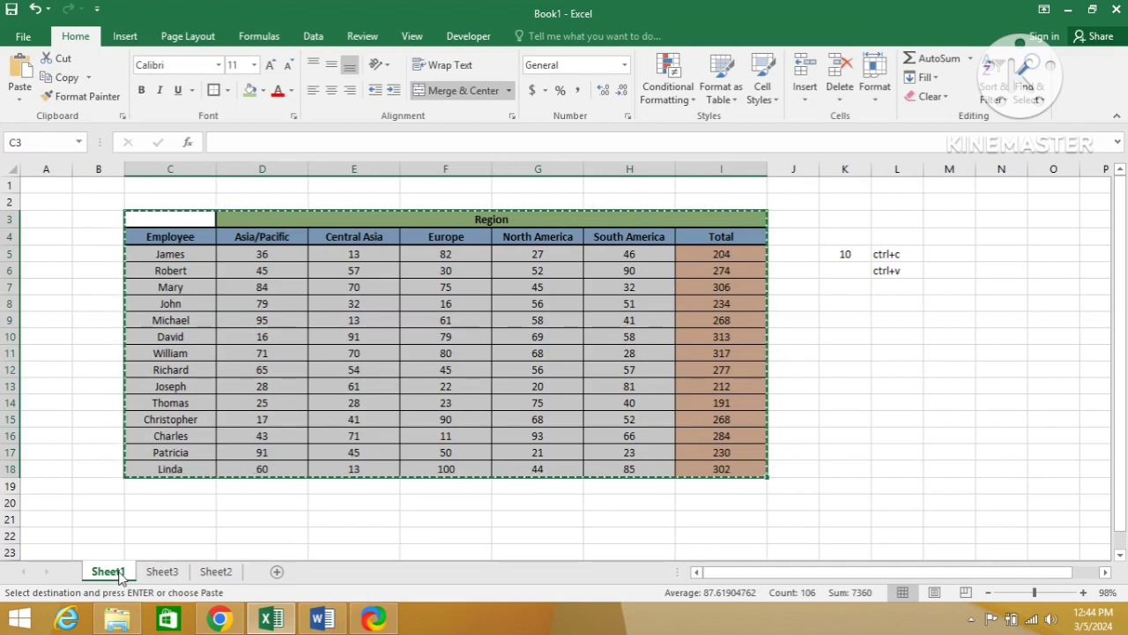
pyautogui.hotkey('alt', 'Tab')
pyautogui.hotkey('alt', 'shift', 'Tab')
# Step: Add a new worksheet and paste only the copied table's formats at cell B3 with Paste Special
pyautogui.click(277, 573)
pyautogui.press('Down')
pyautogui.press('Down')
pyautogui.press('Right')
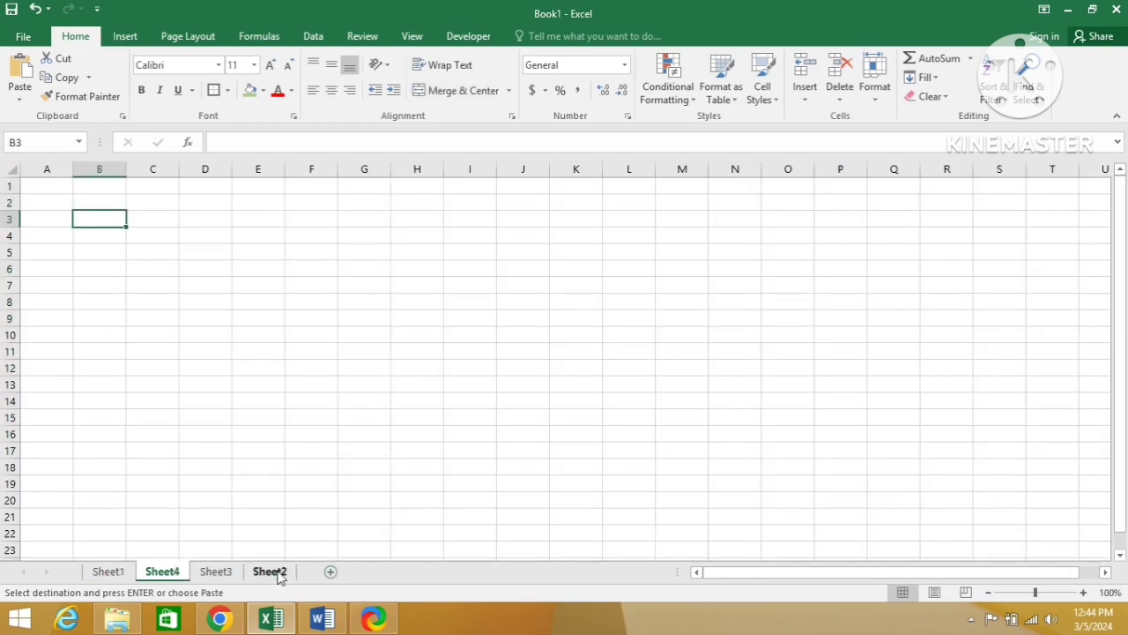
pyautogui.hotkey('alt', 'e')
pyautogui.press('s')
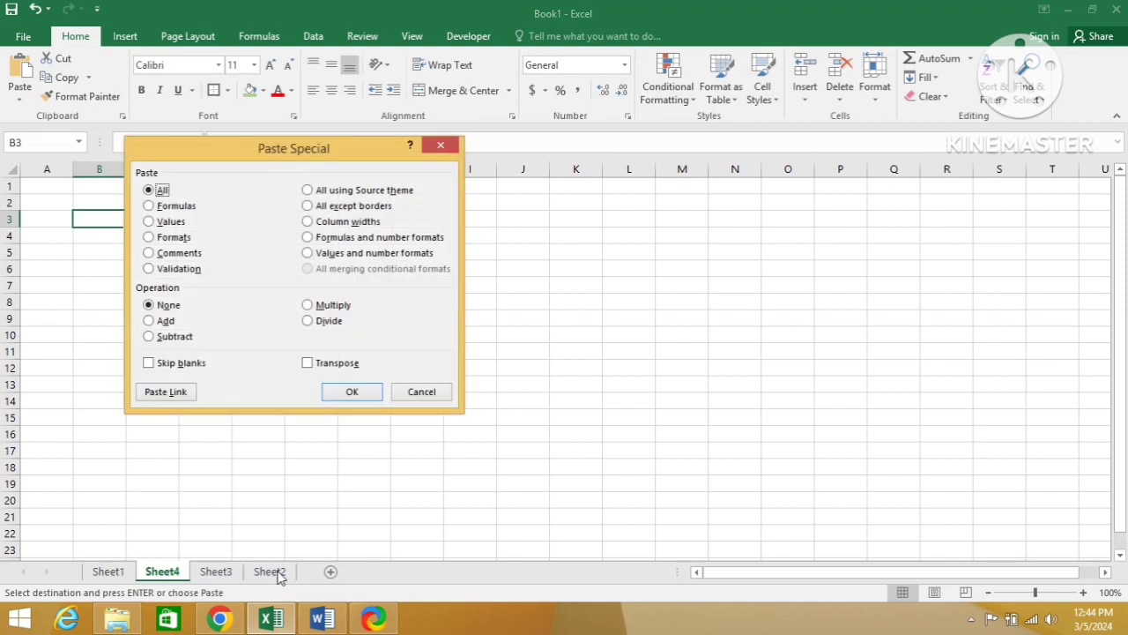
pyautogui.press('t')
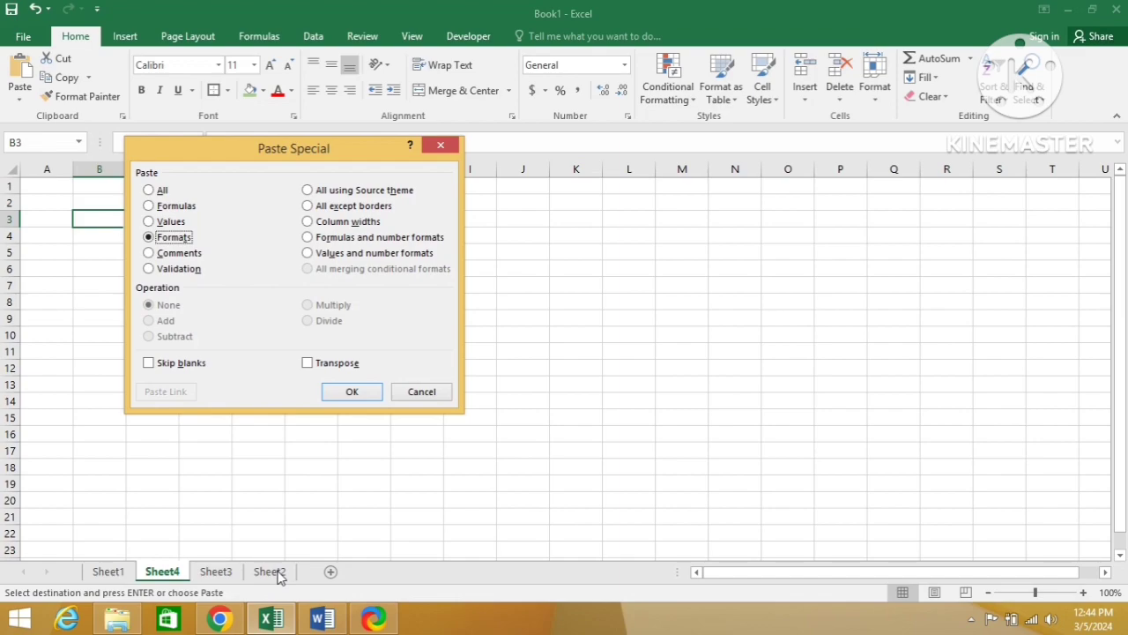
pyautogui.press('Return')
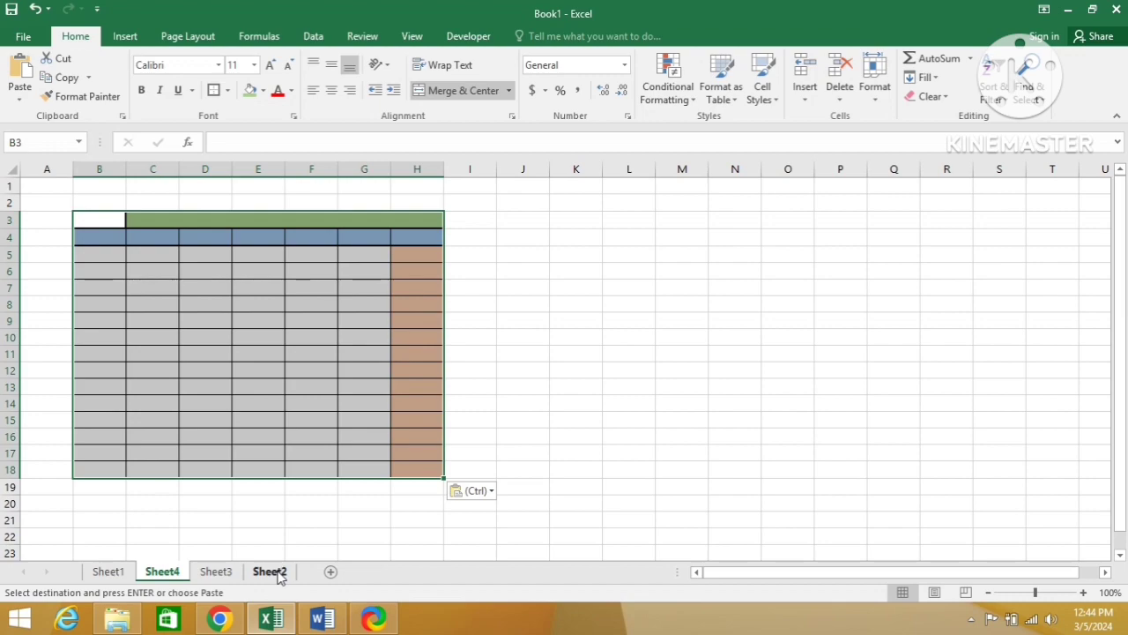
# Step: Examine the source formatting of the merged Region heading and the header row C4:I4 on Sheet1
pyautogui.click(104, 576)
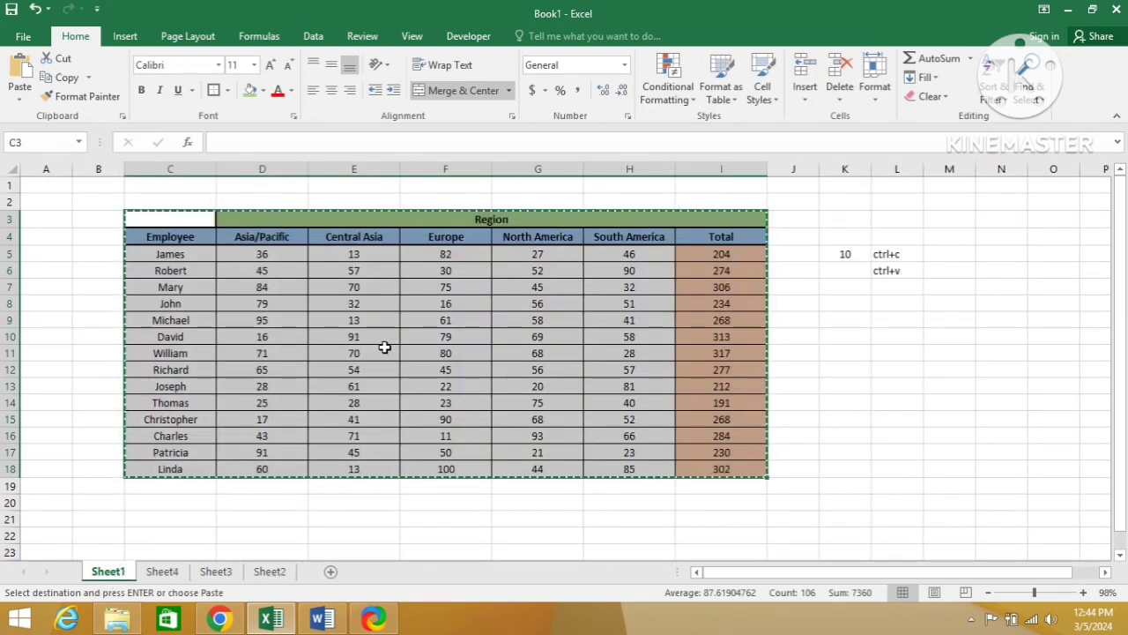
pyautogui.click(266, 224)
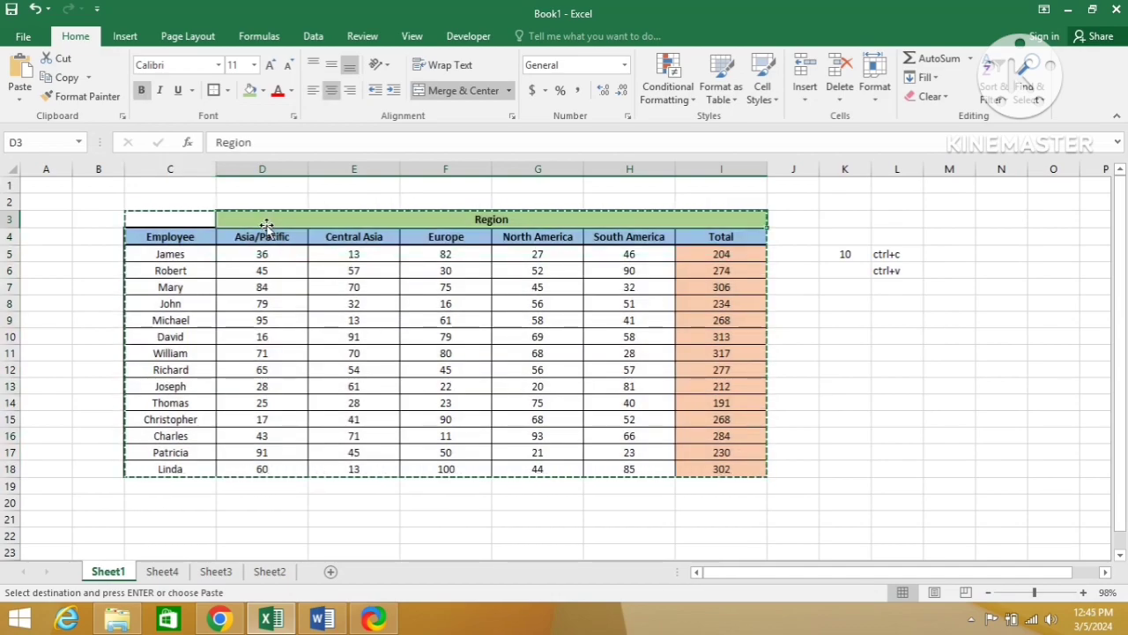
pyautogui.press('Down')
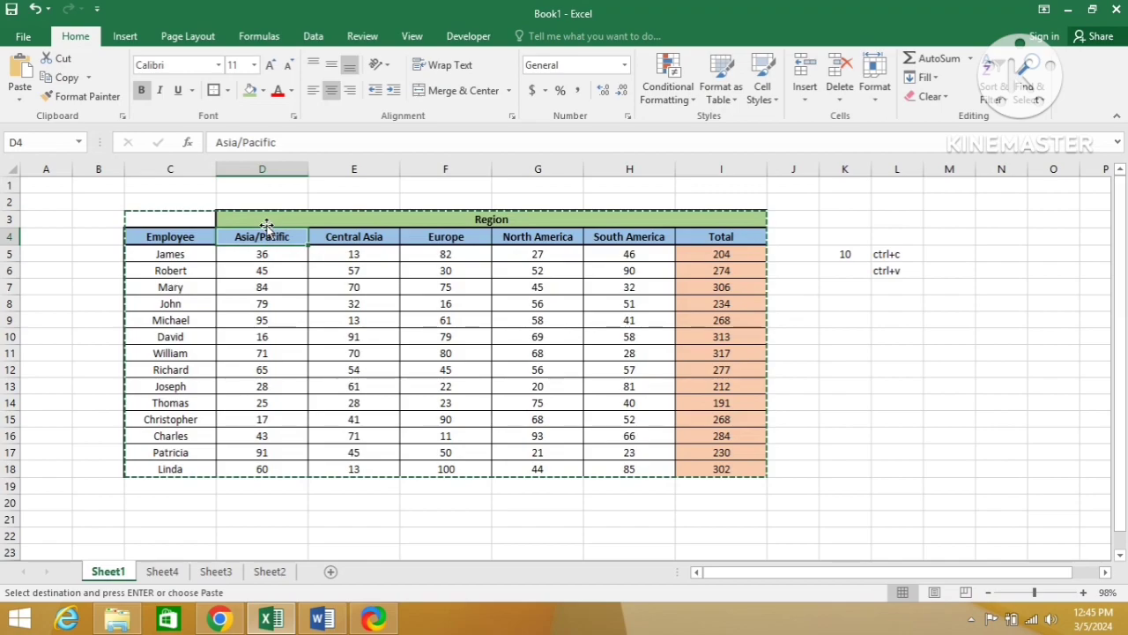
pyautogui.press('Up')
pyautogui.press('Down')
pyautogui.press('Left')
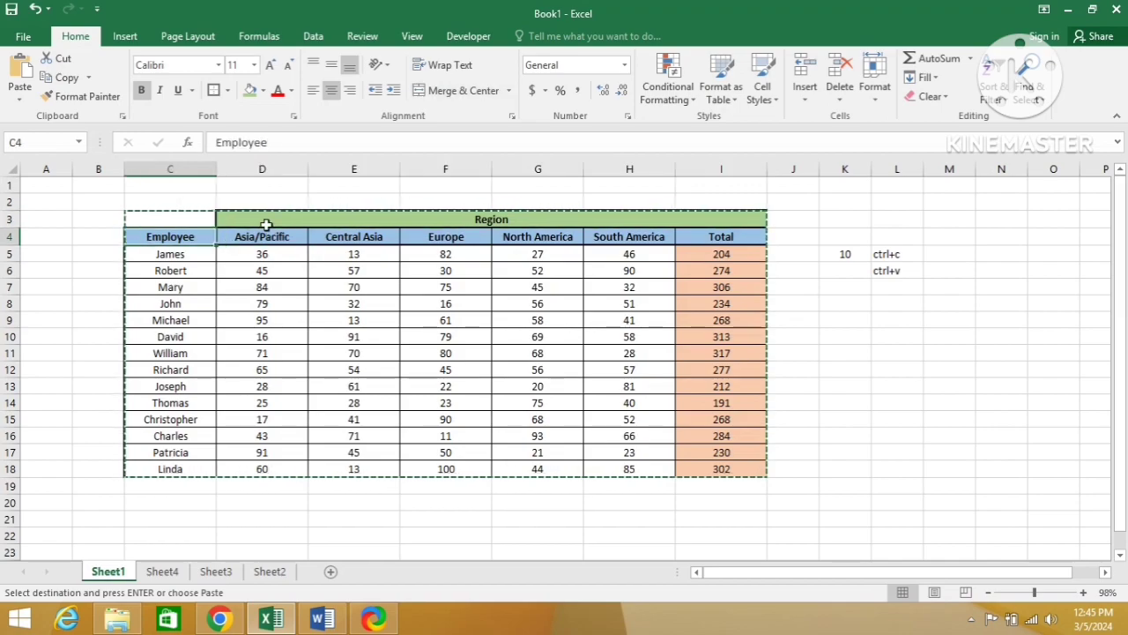
pyautogui.hotkey('ctrl', 'shift', 'Right')
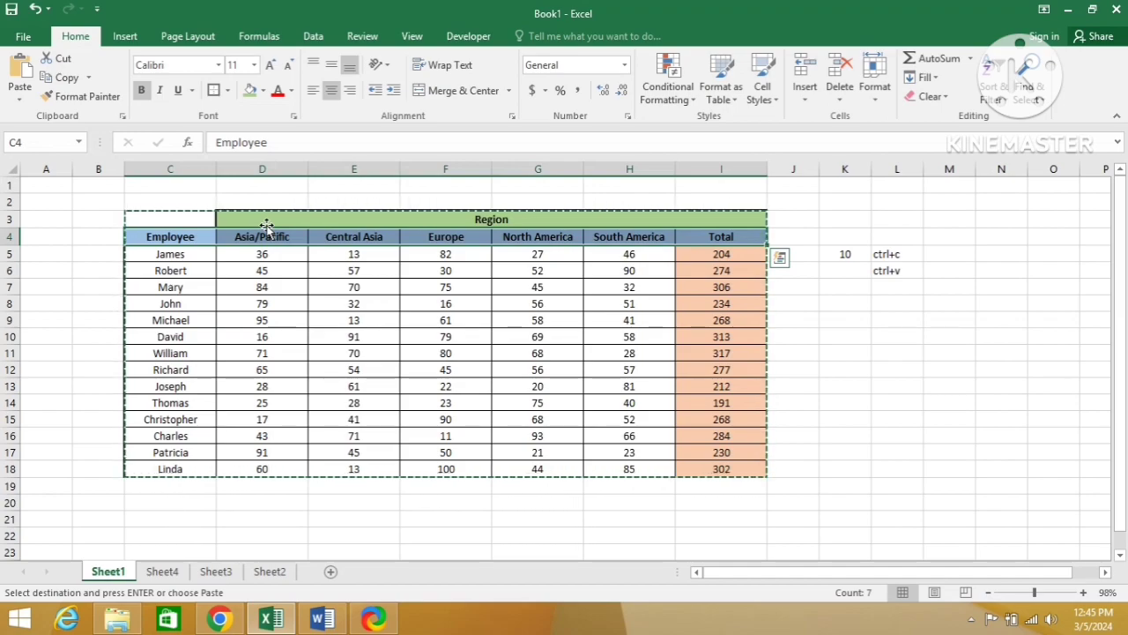
# Step: Examine the source formatting of the Total column cells I5:I18 on Sheet1
pyautogui.press('Right')
pyautogui.press('Right')
pyautogui.press('Right')
pyautogui.press('Right')
pyautogui.press('Right')
pyautogui.press('Right')
pyautogui.press('Right')
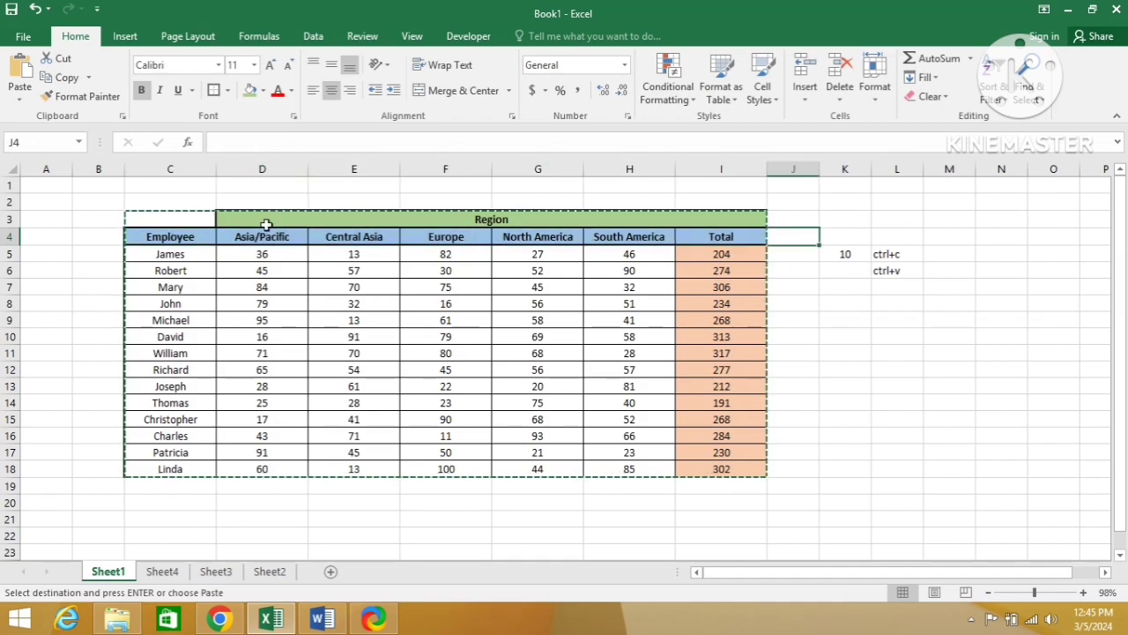
pyautogui.press('Left')
pyautogui.press('Down')
pyautogui.hotkey('ctrl', 'shift', 'Down')
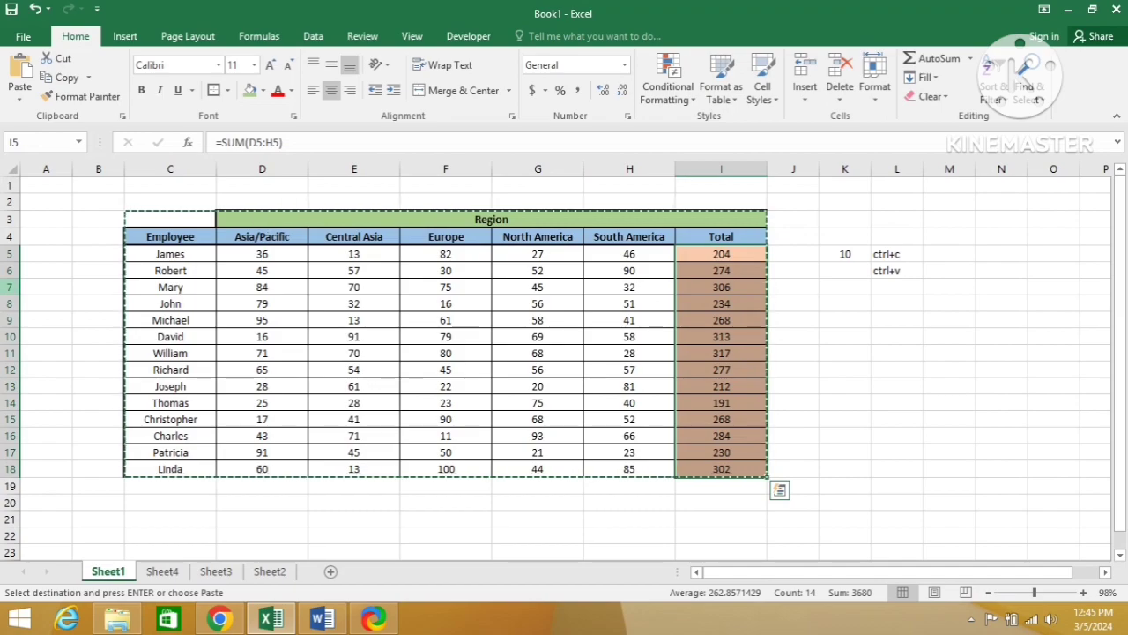
# Step: Compare Sheet2 with the formats pasted on Sheet4, and check the Paste Special picture in the Word document
pyautogui.click(273, 573)
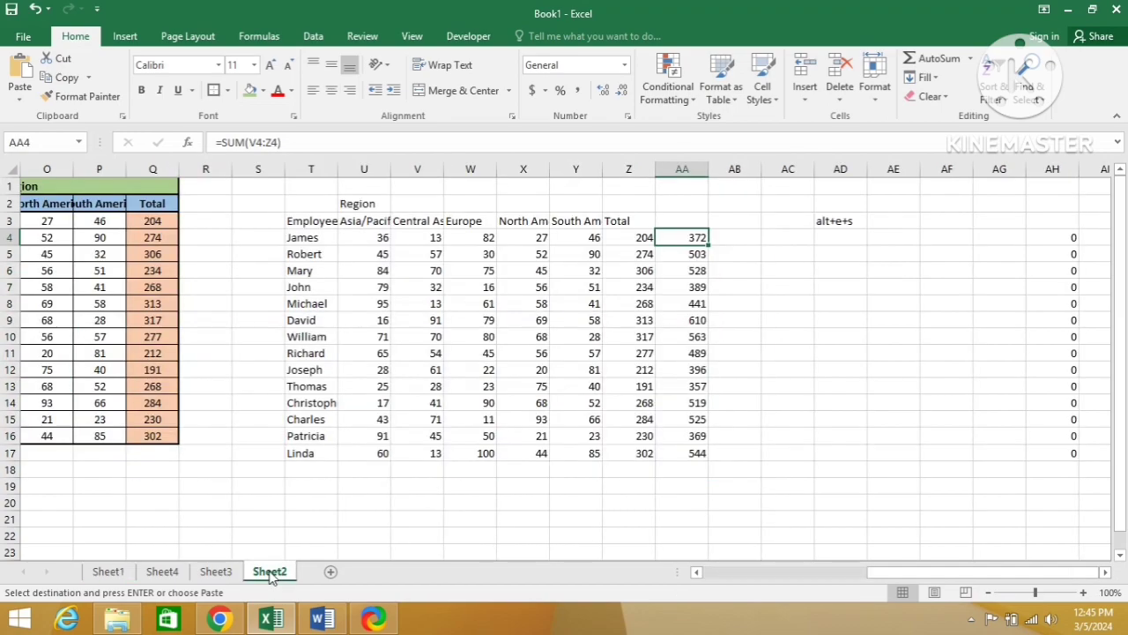
pyautogui.click(160, 573)
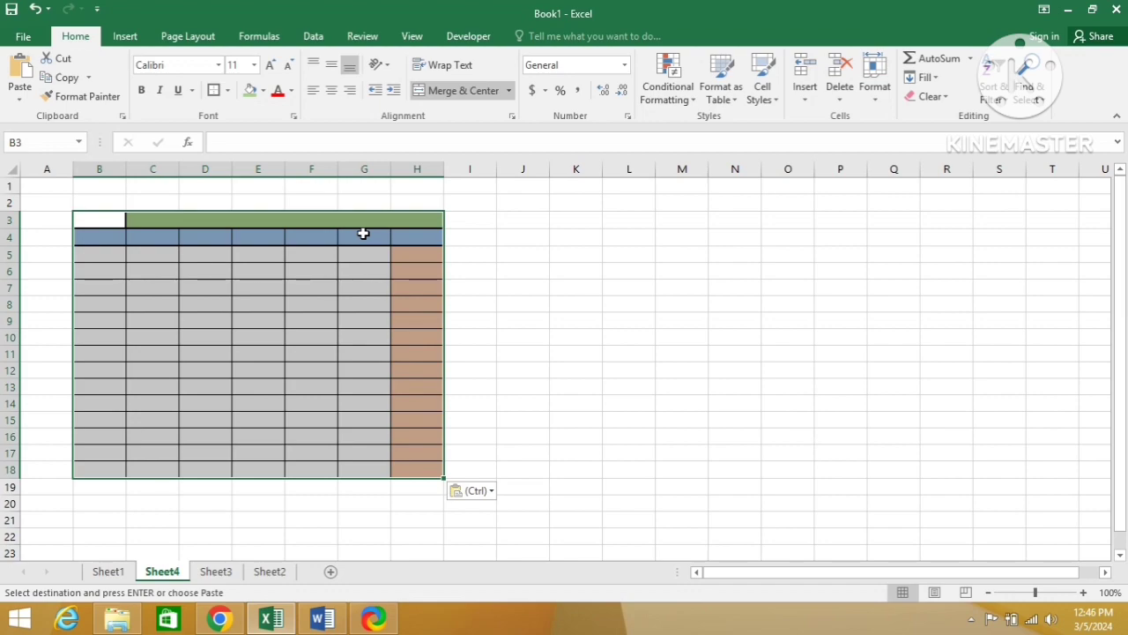
pyautogui.press('Down')
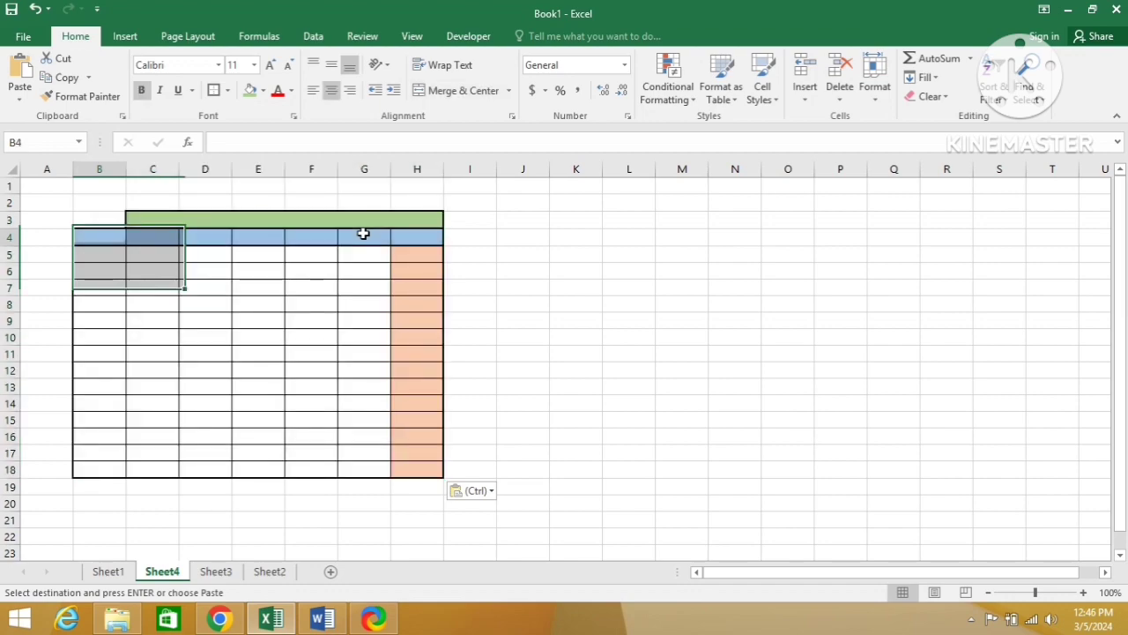
pyautogui.hotkey('alt', 'Tab')
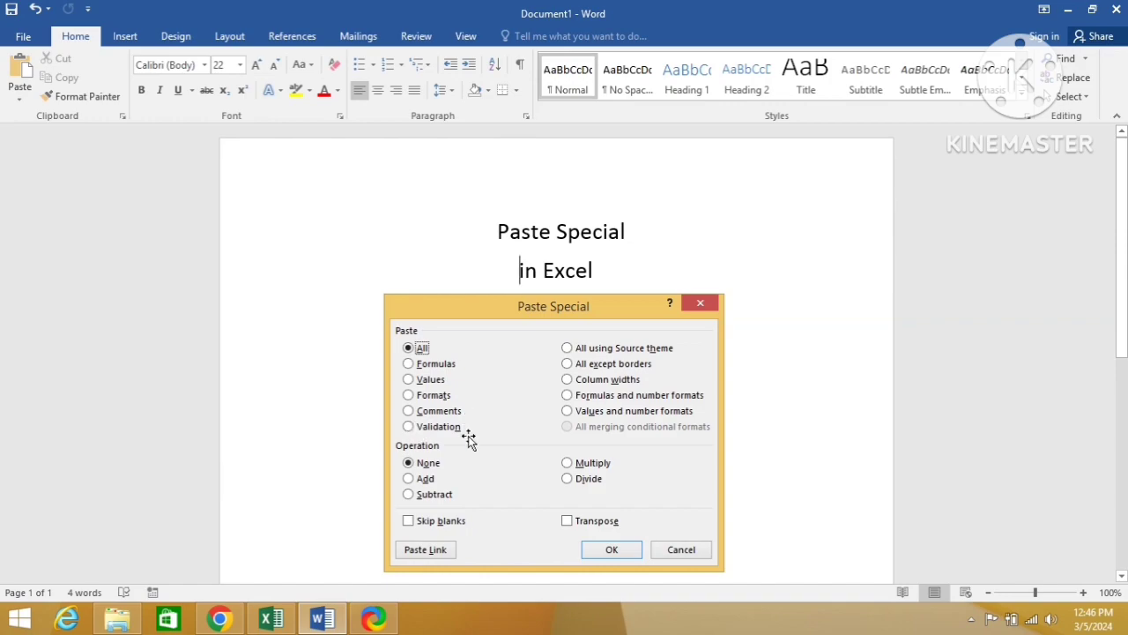
pyautogui.hotkey('alt', 'Tab')
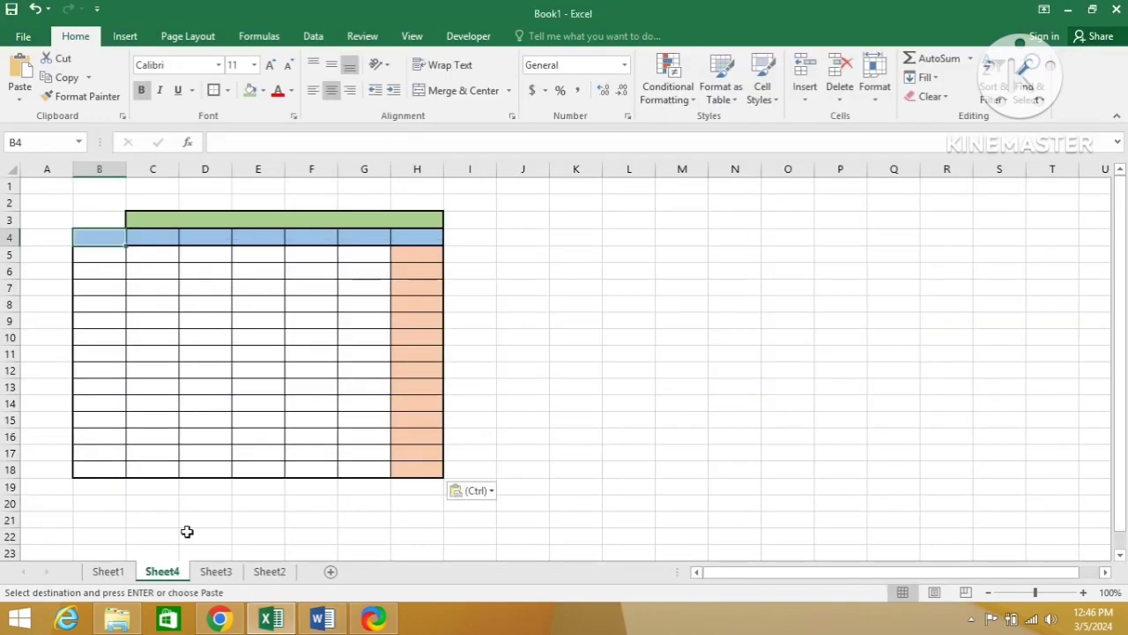
# Step: Insert a comment reading "first class on excel" on cell C9 of the Employee column on Sheet1
pyautogui.click(107, 571)
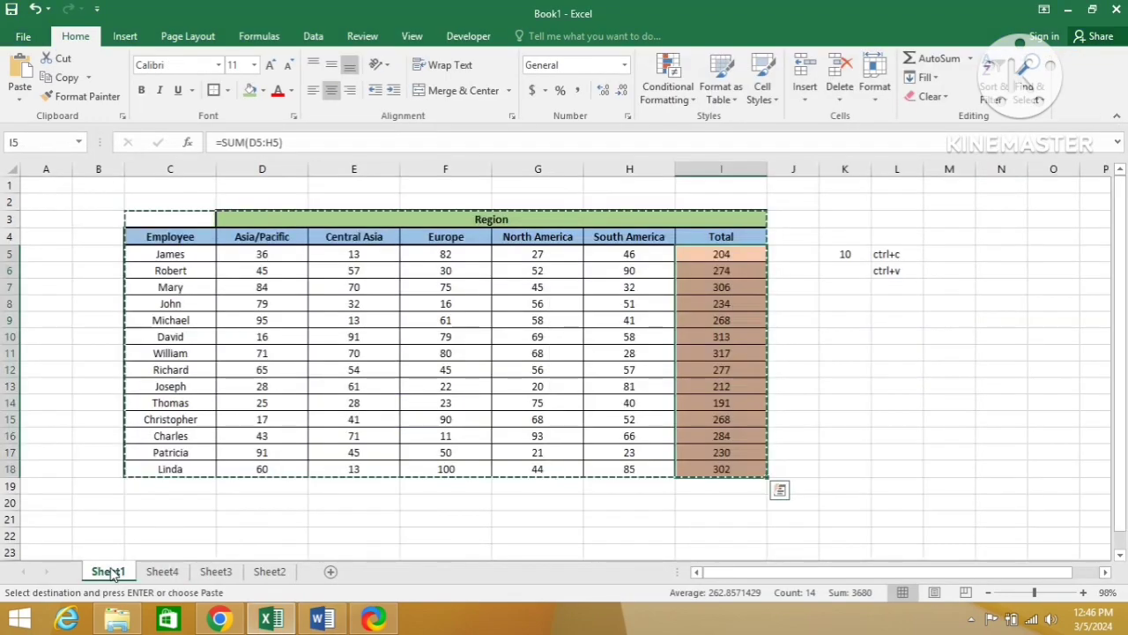
pyautogui.click(176, 321)
pyautogui.rightClick(177, 320)
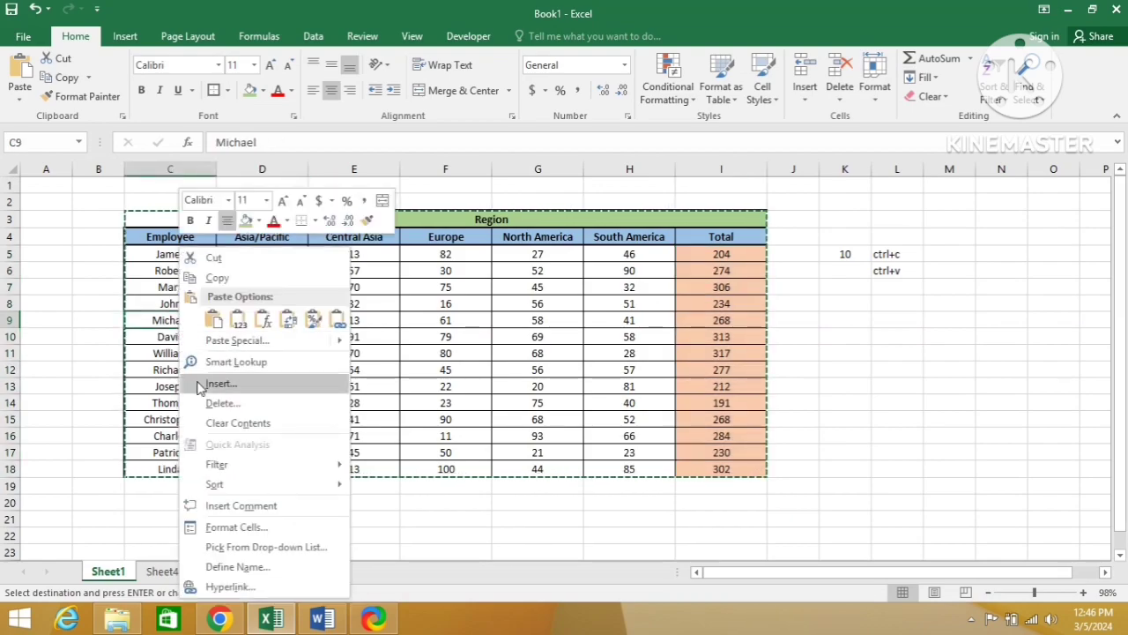
pyautogui.click(224, 506)
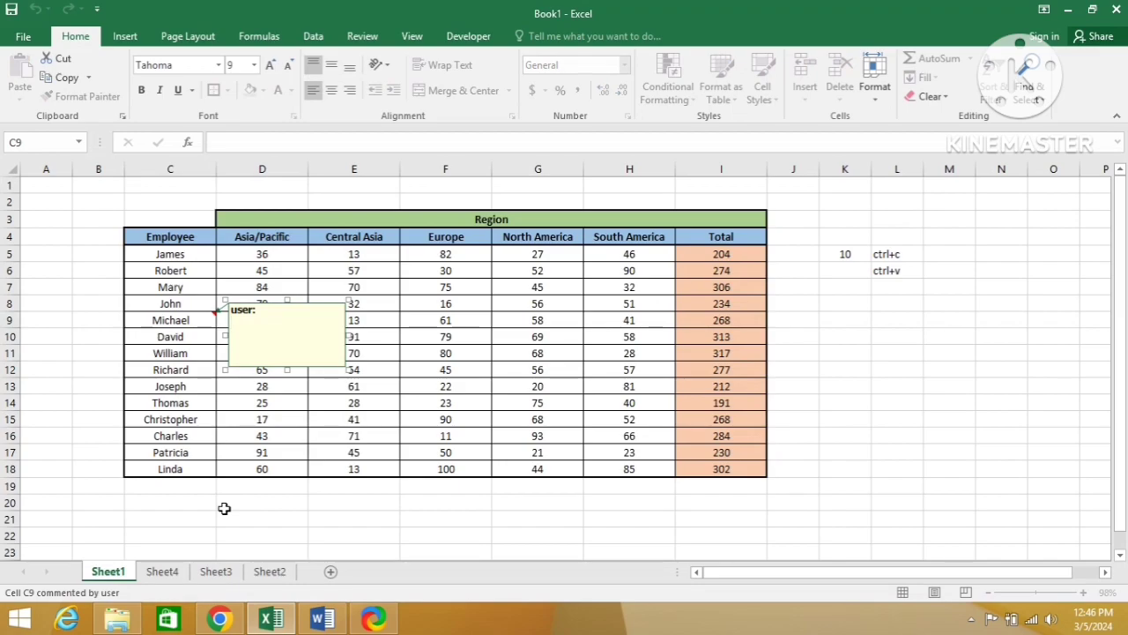
pyautogui.write('first class on excel')
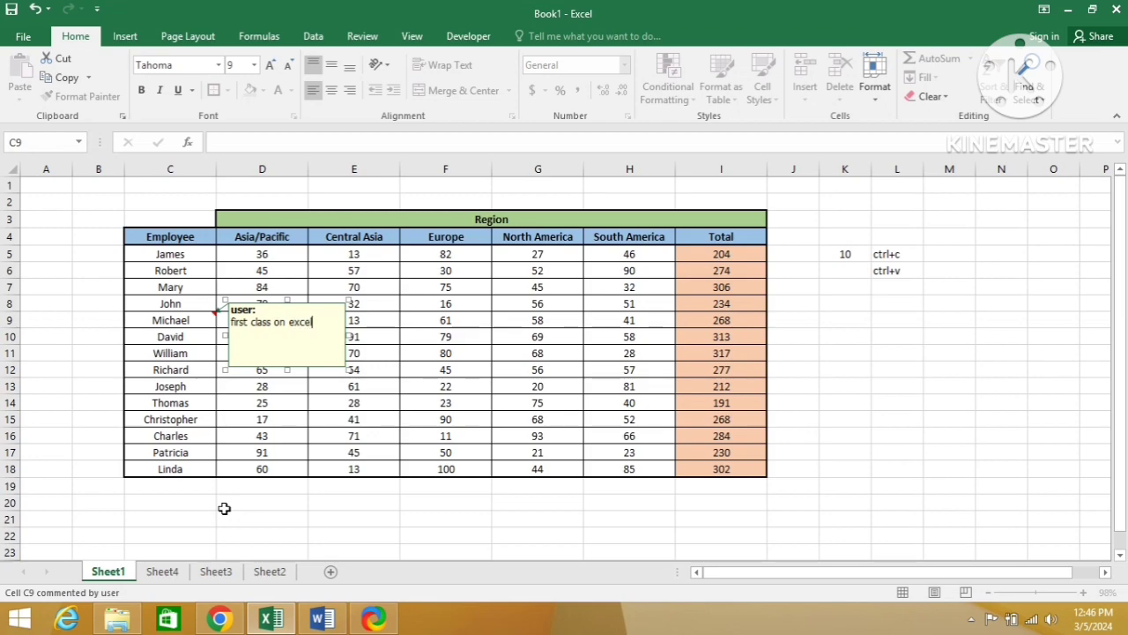
pyautogui.press('Return')
pyautogui.click(212, 422)
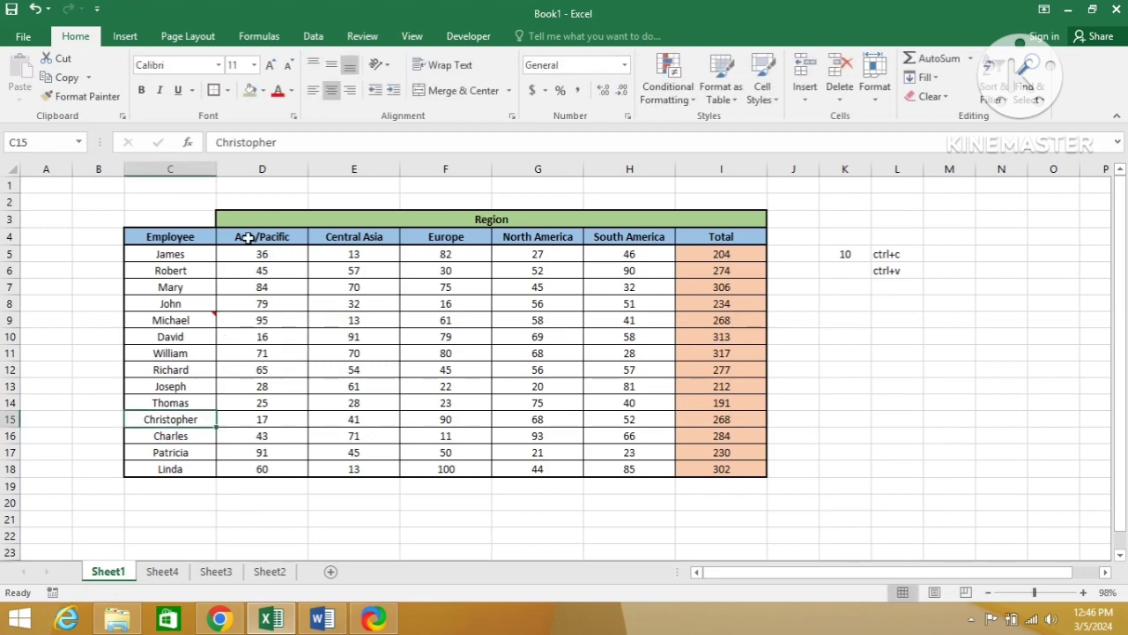
# Step: Select the table C3:I18 on Sheet1, including the commented cell, and copy it
pyautogui.click(186, 322)
pyautogui.press('Up')
pyautogui.press('Up')
pyautogui.press('Up')
pyautogui.press('Up')
pyautogui.press('Up')
pyautogui.press('Up')
pyautogui.hotkey('shift', 'Right')
pyautogui.hotkey('shift', 'Right')
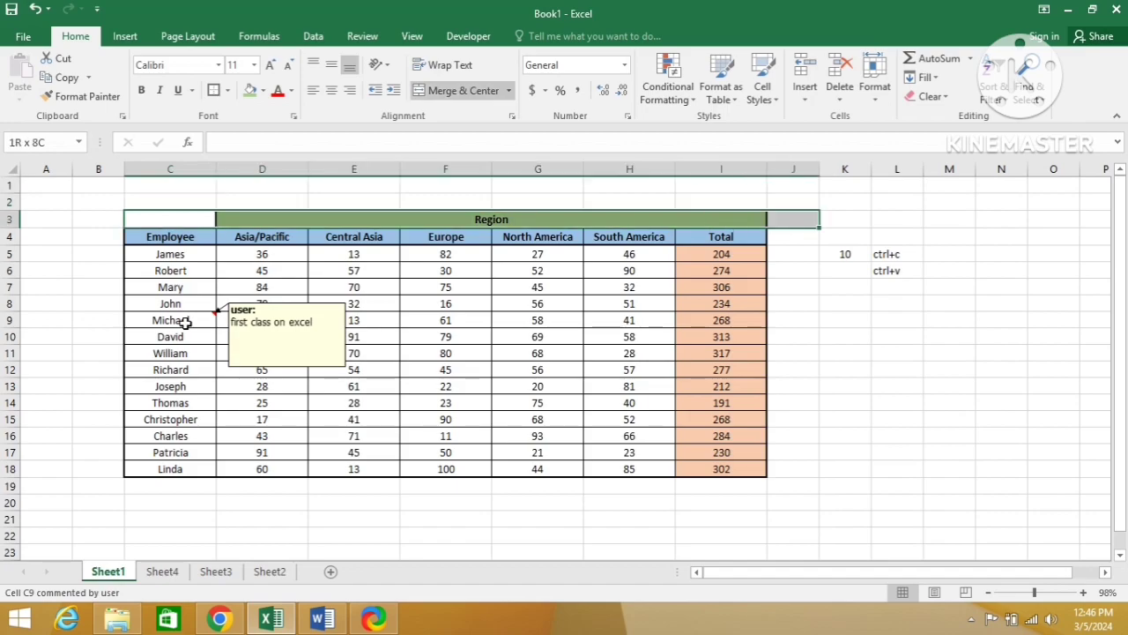
pyautogui.hotkey('shift', 'Left')
pyautogui.hotkey('shift', 'Down')
pyautogui.hotkey('ctrl', 'shift', 'Down')
pyautogui.hotkey('ctrl', 'c')
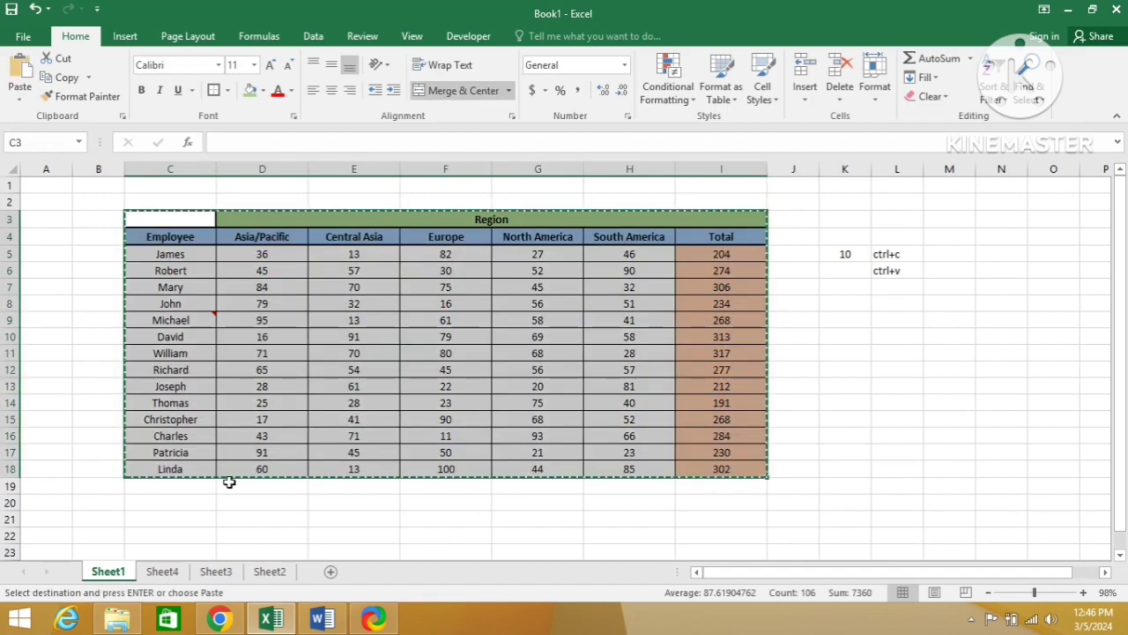
# Step: Paste only the copied table's comments at cell J4 on Sheet4 with Paste Special
pyautogui.click(162, 571)
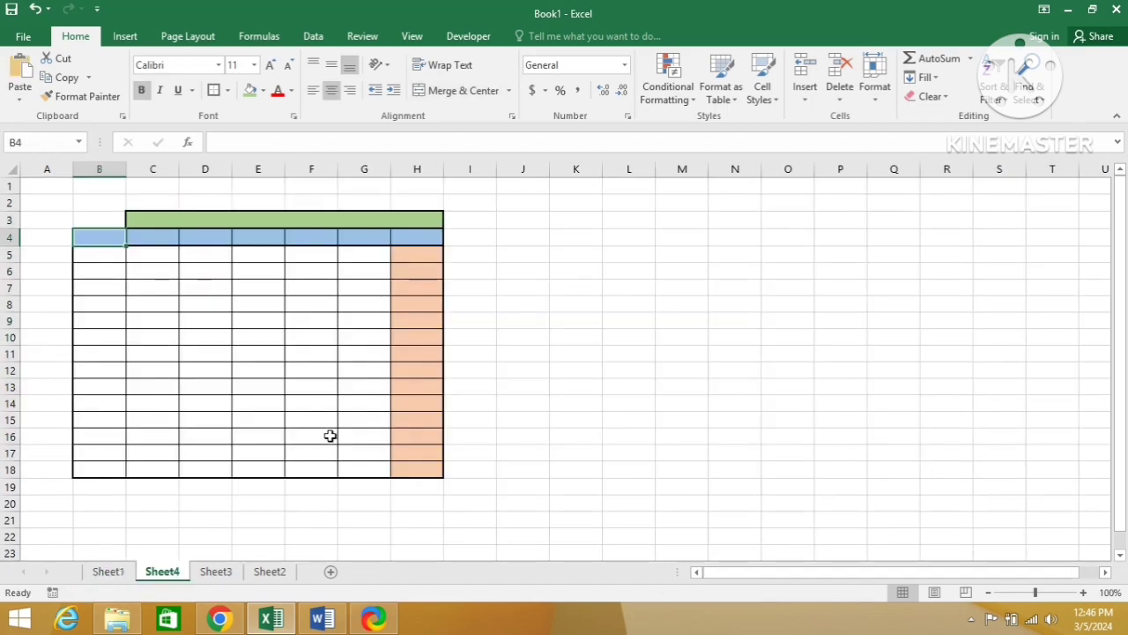
pyautogui.click(537, 238)
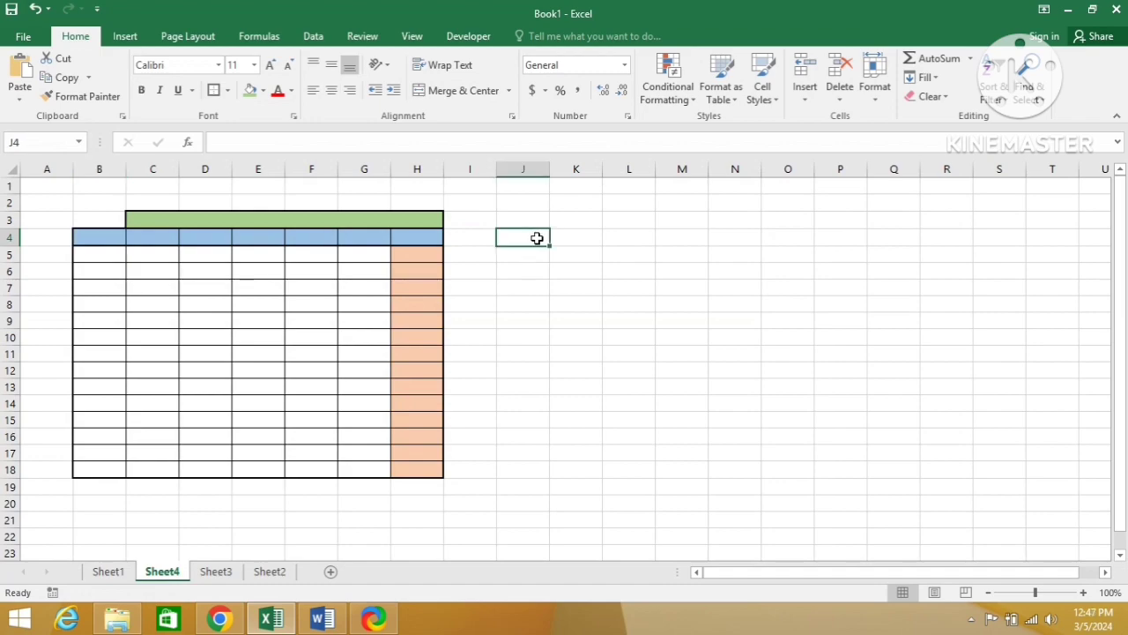
pyautogui.hotkey('alt', 'e')
pyautogui.press('s')
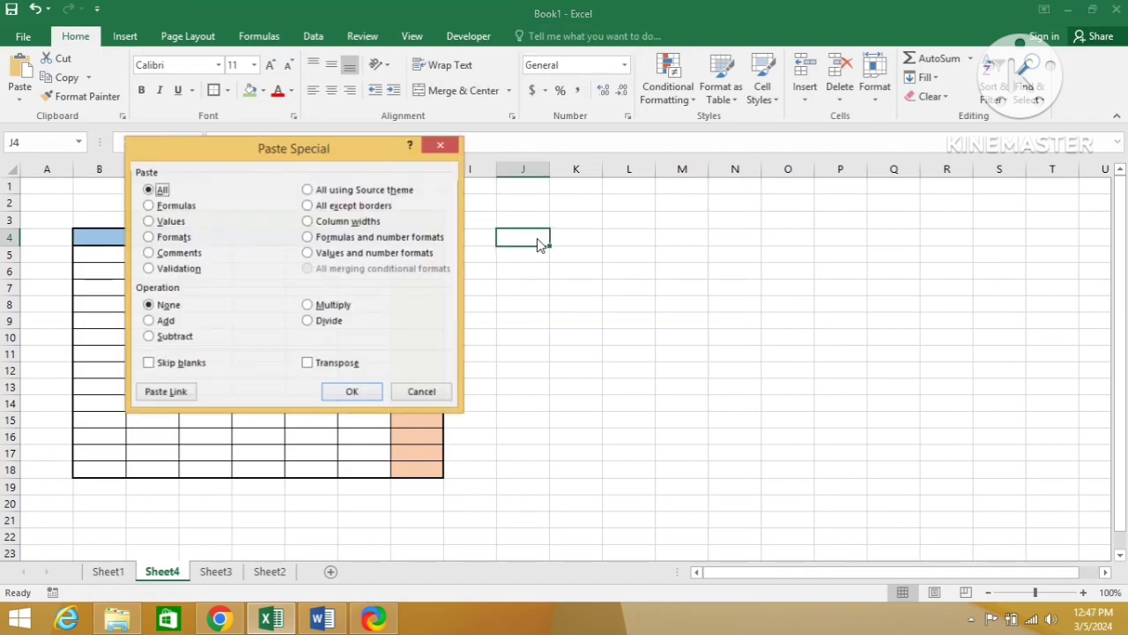
pyautogui.click(151, 254)
pyautogui.click(338, 391)
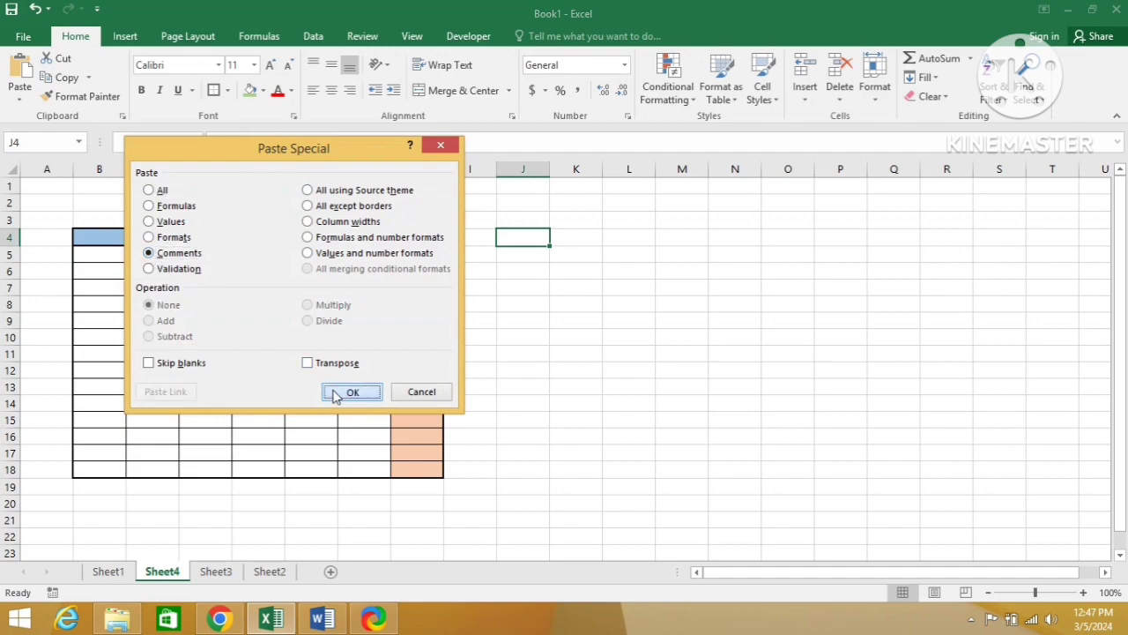
# Step: Read the pasted comment on cell J10, and review the Operation options in the Word document's Paste Special picture
pyautogui.click(680, 332)
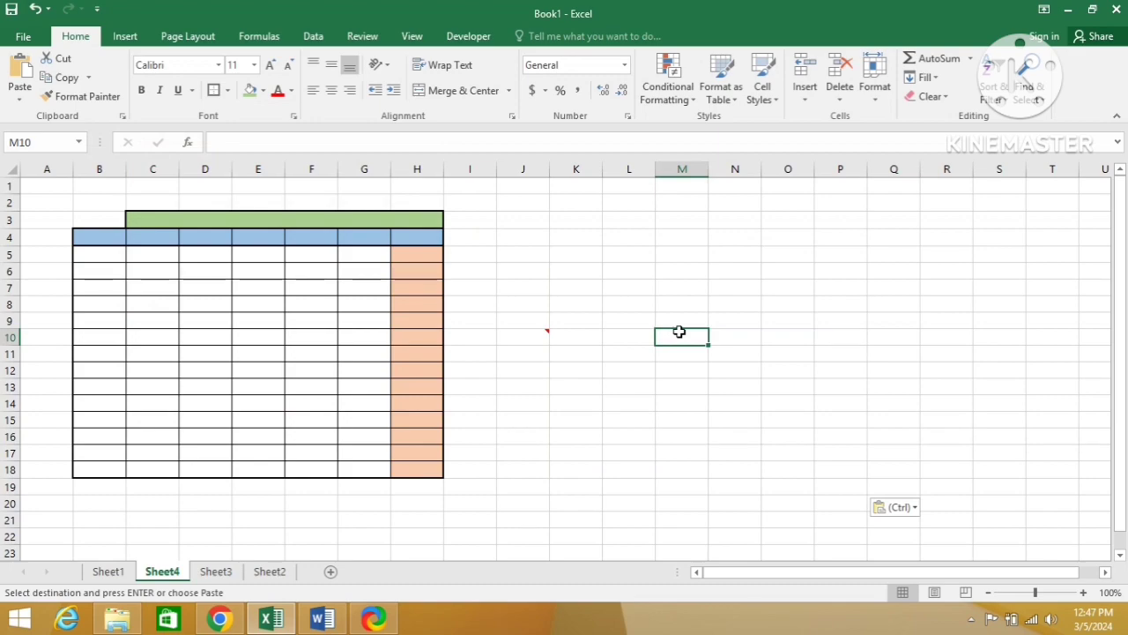
pyautogui.press('Left')
pyautogui.press('Left')
pyautogui.press('Left')
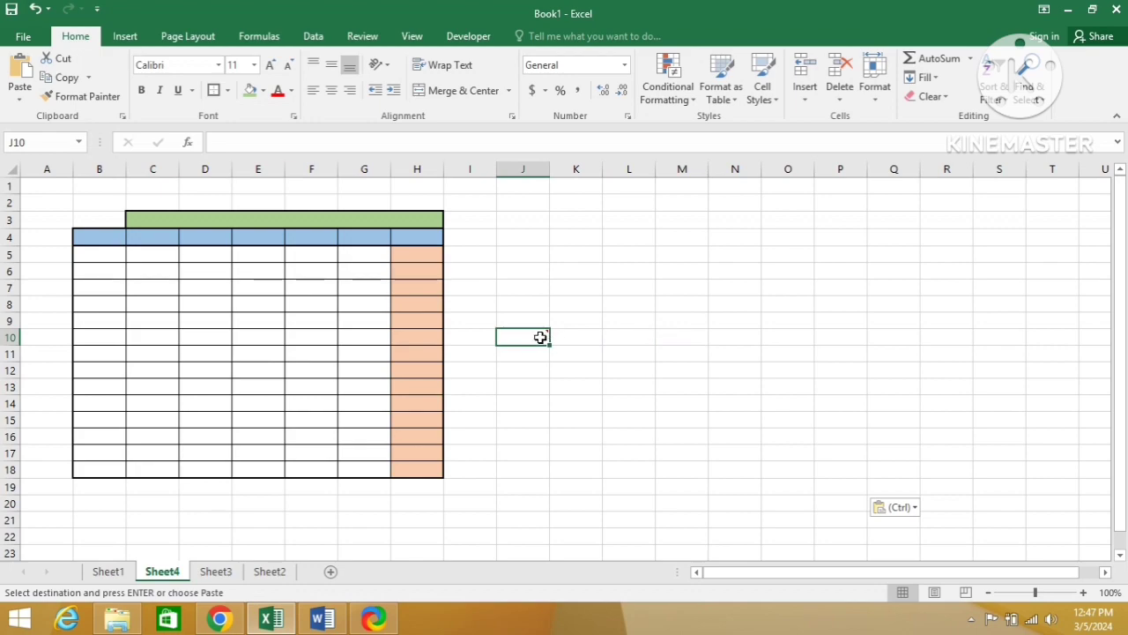
pyautogui.moveTo(539, 338)
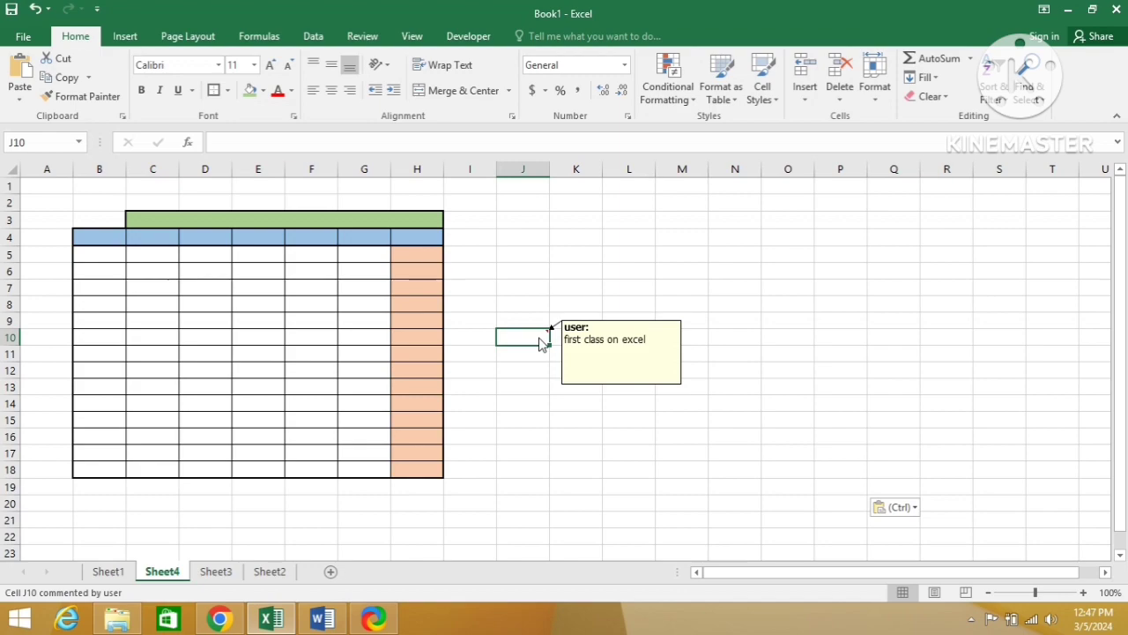
pyautogui.hotkey('alt', 'Tab')
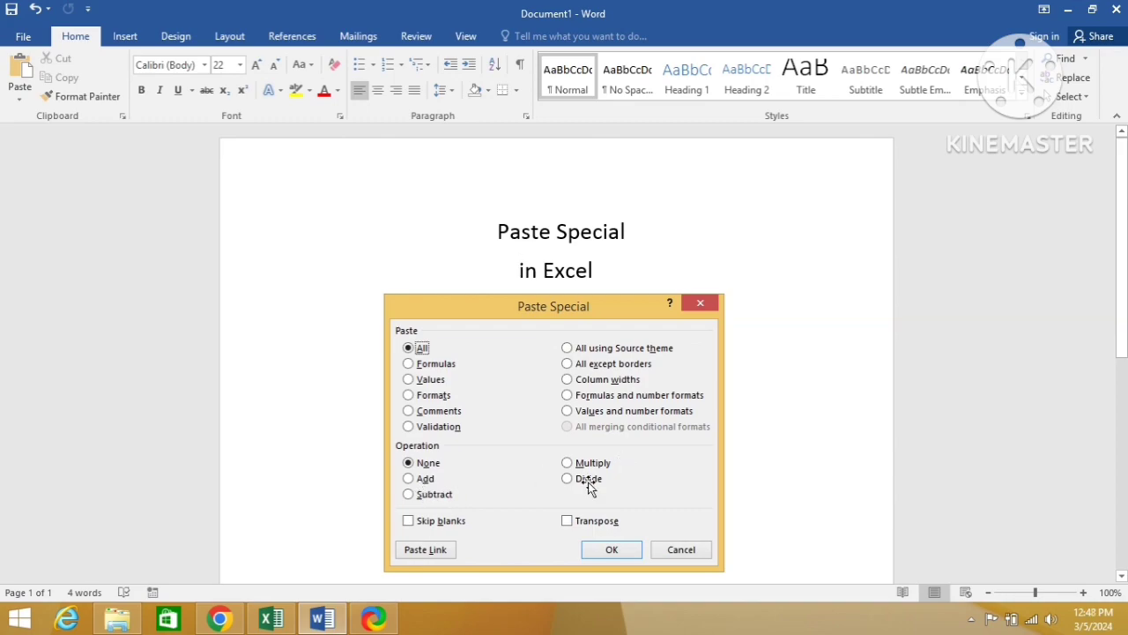
pyautogui.hotkey('alt', 'Tab')
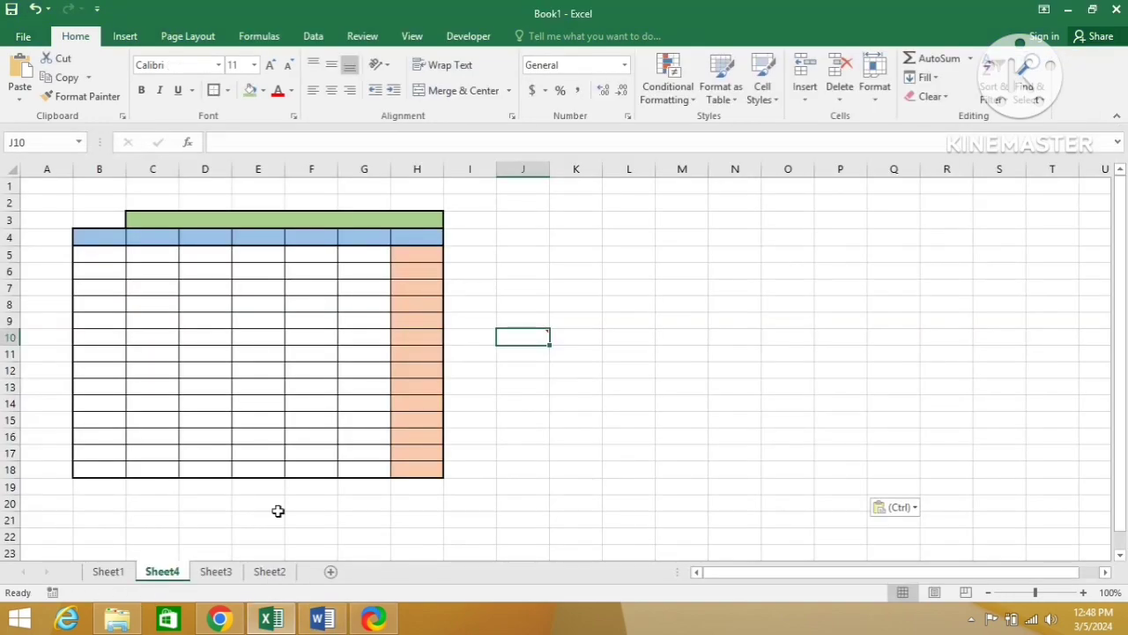
# Step: Cancel the pending copy on Sheet1 and examine the South America values in H5:H18
pyautogui.click(109, 573)
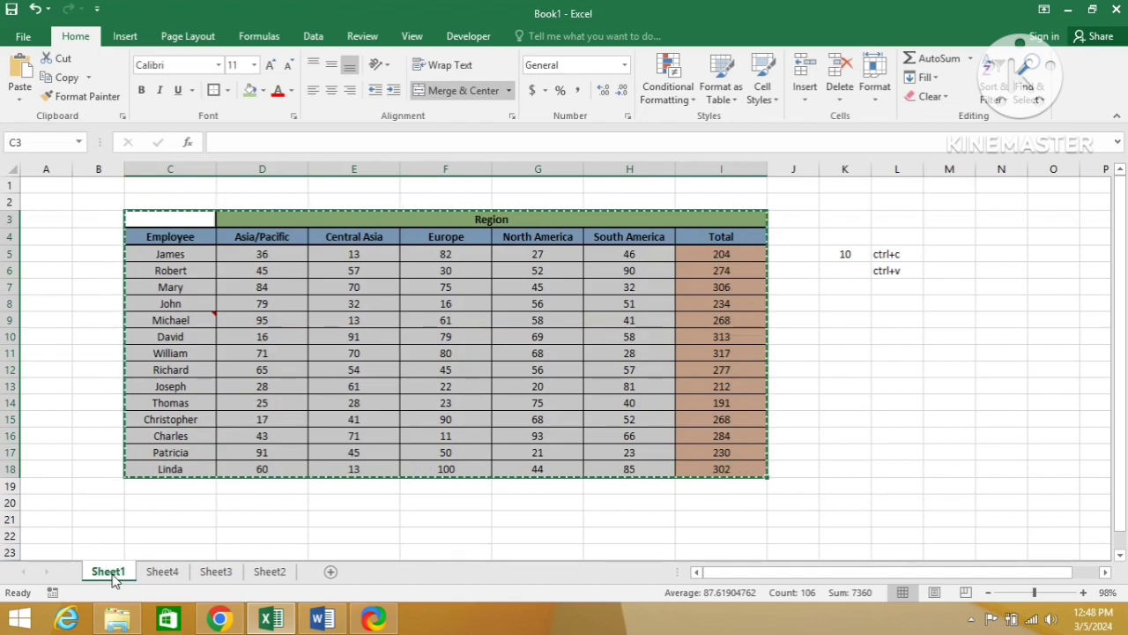
pyautogui.press('Escape')
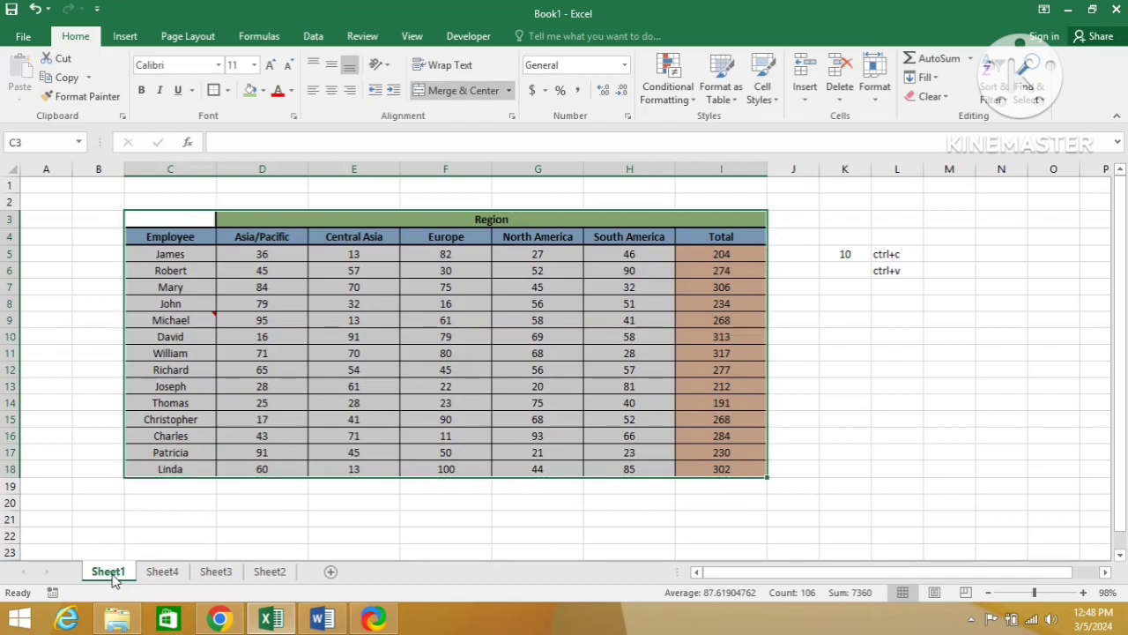
pyautogui.press('Down')
pyautogui.press('Right')
pyautogui.press('Right')
pyautogui.press('Right')
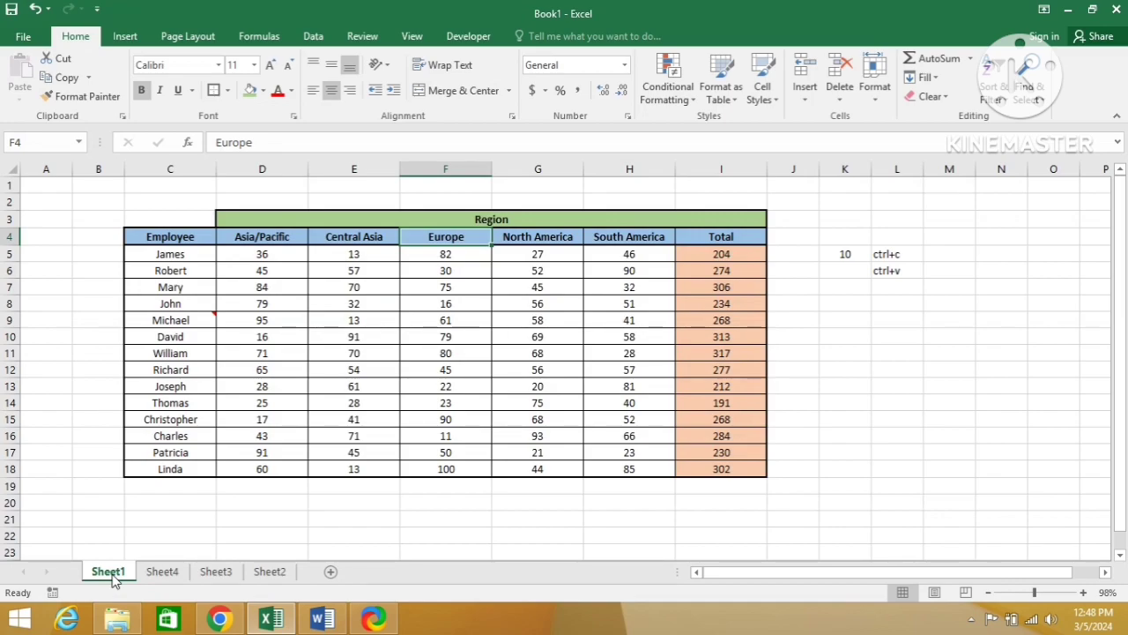
pyautogui.press('Right')
pyautogui.press('Right')
pyautogui.press('Down')
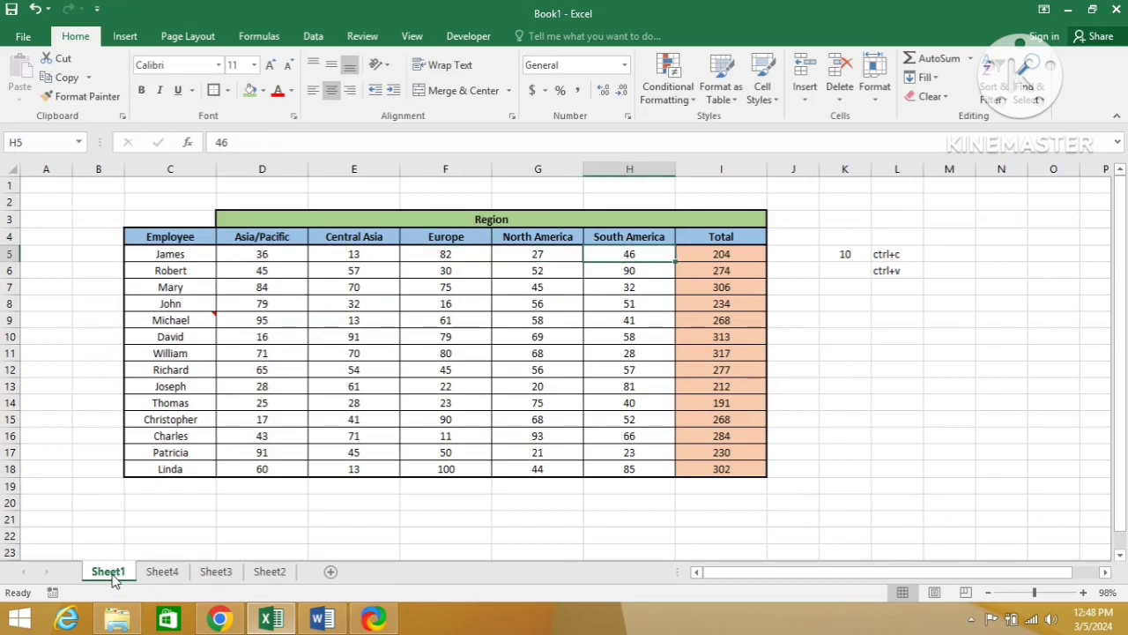
pyautogui.press('Up')
pyautogui.press('Down')
pyautogui.hotkey('ctrl', 'shift', 'Down')
pyautogui.hotkey('ctrl', 'v')
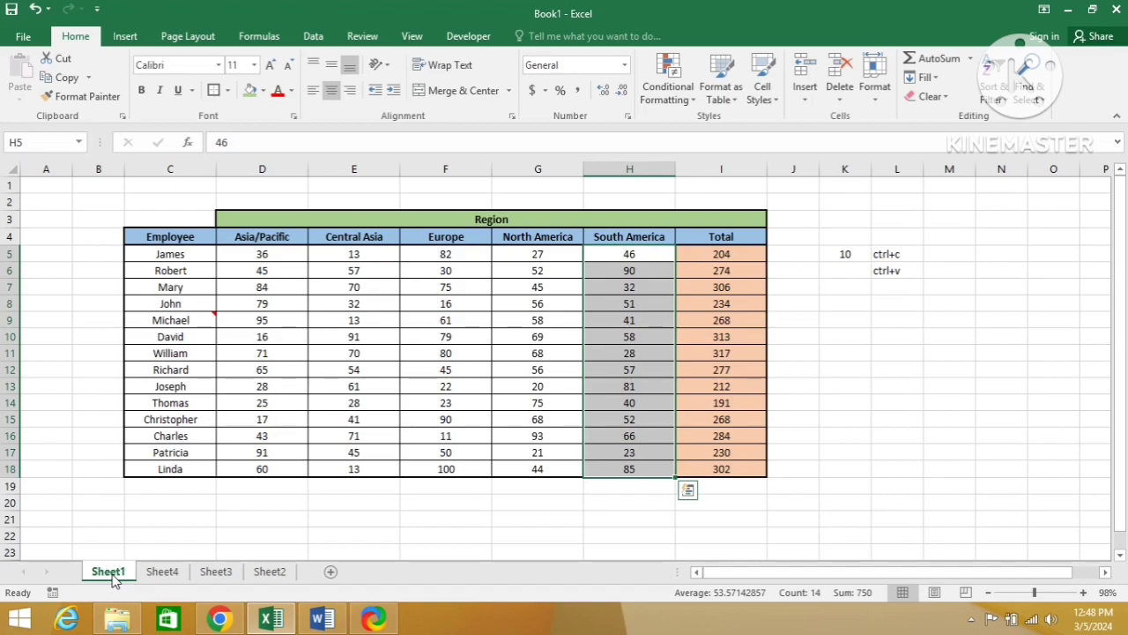
pyautogui.hotkey('ctrl', 'shift', 'Up')
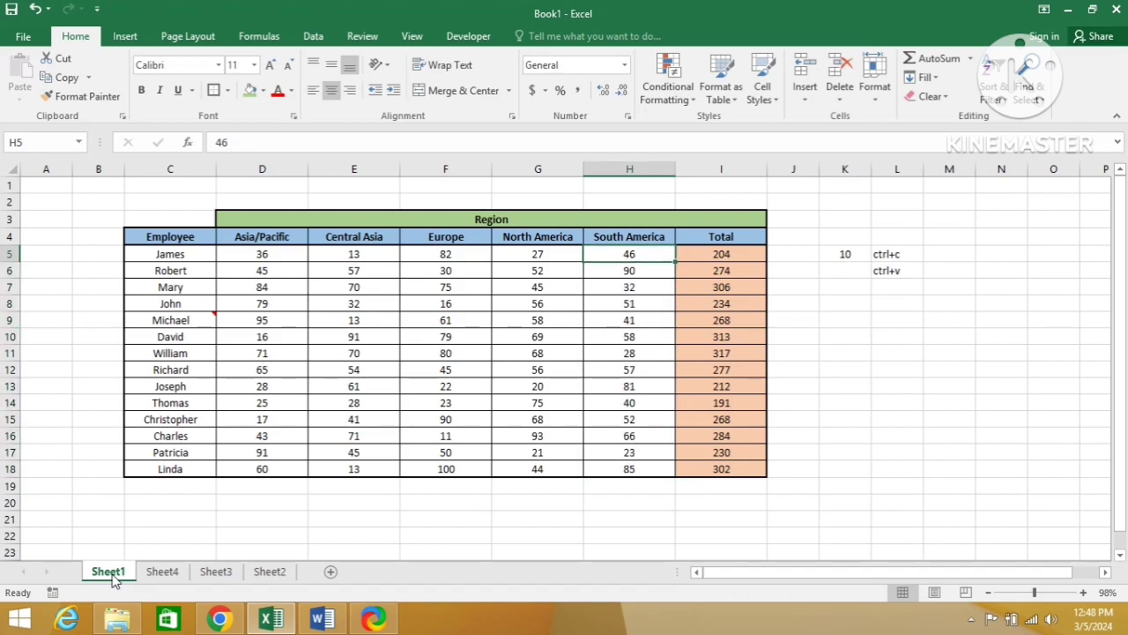
pyautogui.press('Down')
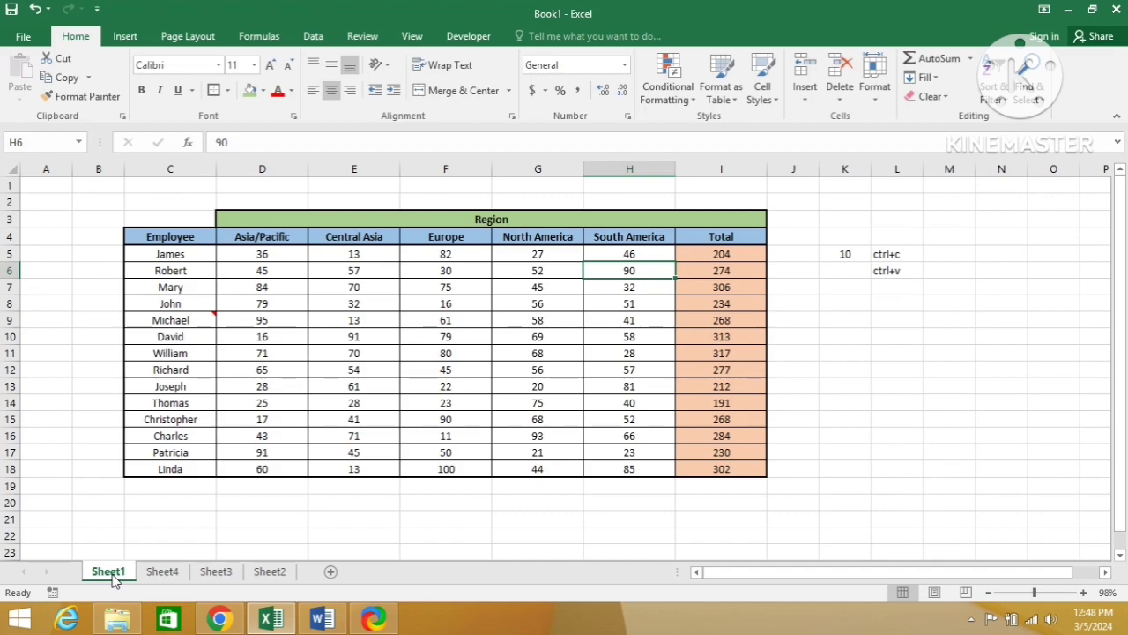
pyautogui.press('Right')
pyautogui.press('Right')
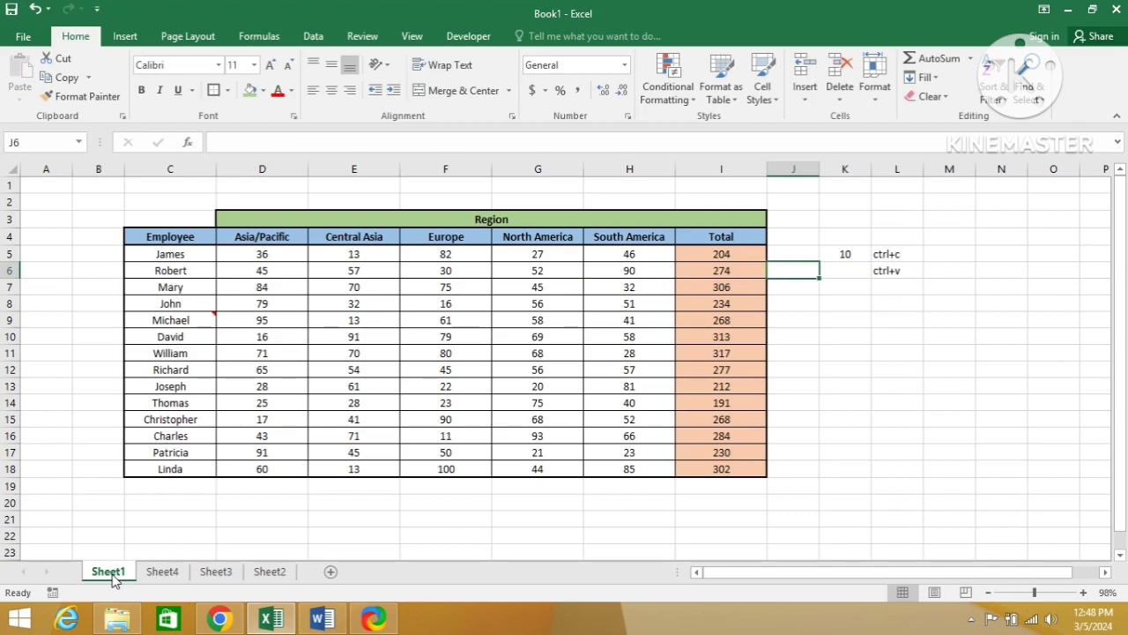
pyautogui.press('Left')
pyautogui.press('Left')
pyautogui.press('Down')
pyautogui.press('Down')
pyautogui.press('Down')
pyautogui.press('Down')
pyautogui.press('Down')
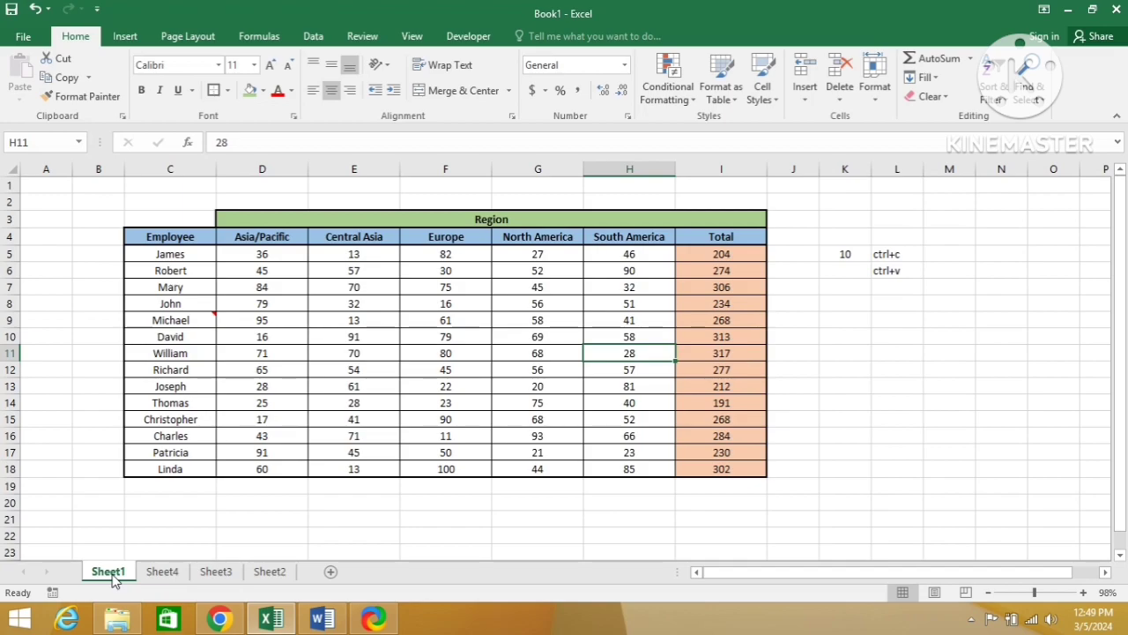
# Step: Copy the value 10 from cell K5 beside the table on Sheet1
pyautogui.press('Right')
pyautogui.press('Right')
pyautogui.press('Right')
pyautogui.press('Up')
pyautogui.press('Up')
pyautogui.press('Up')
pyautogui.press('Up')
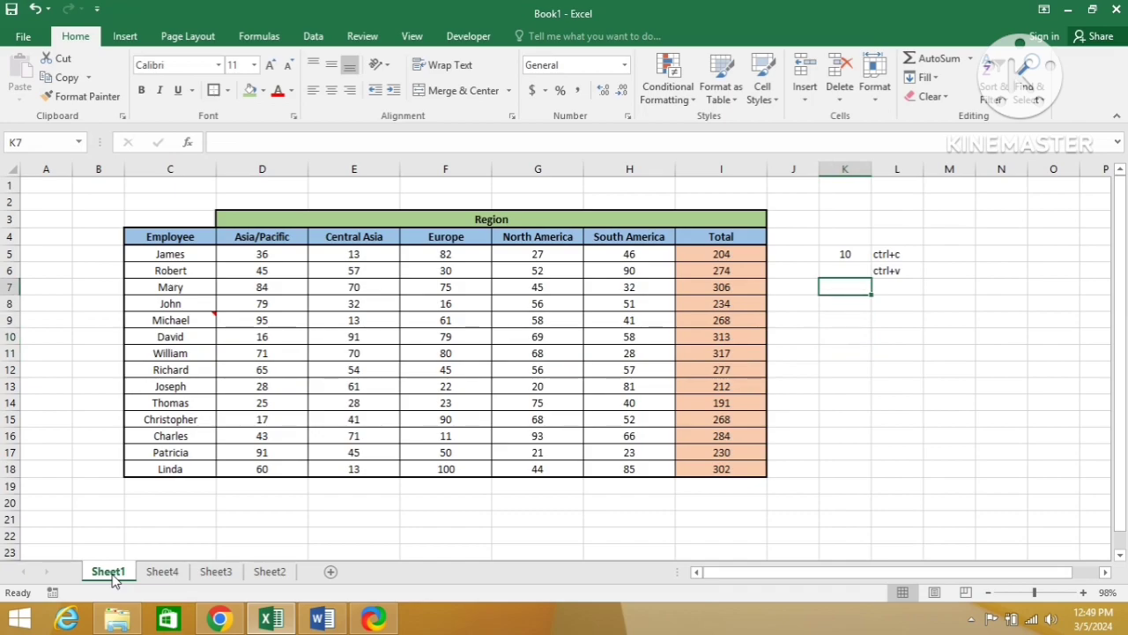
pyautogui.press('Up')
pyautogui.press('Up')
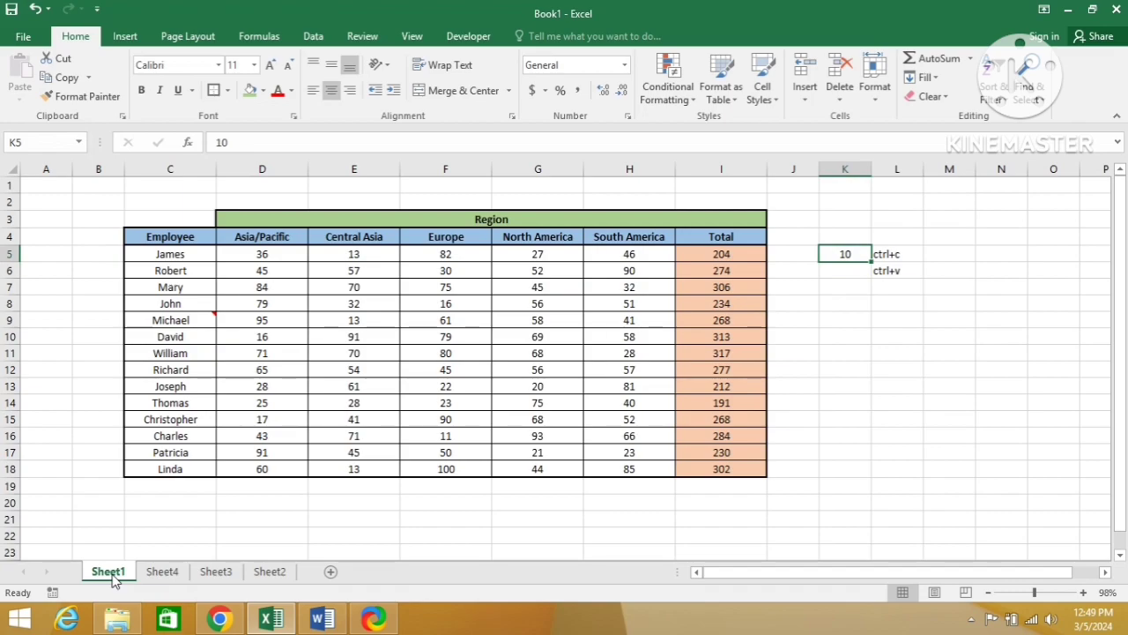
pyautogui.hotkey('ctrl', 'c')
# Step: Add the copied 10 to the South America values in H5:H18 using Paste Special with Values and the Add operation
pyautogui.press('Left')
pyautogui.press('Left')
pyautogui.press('Left')
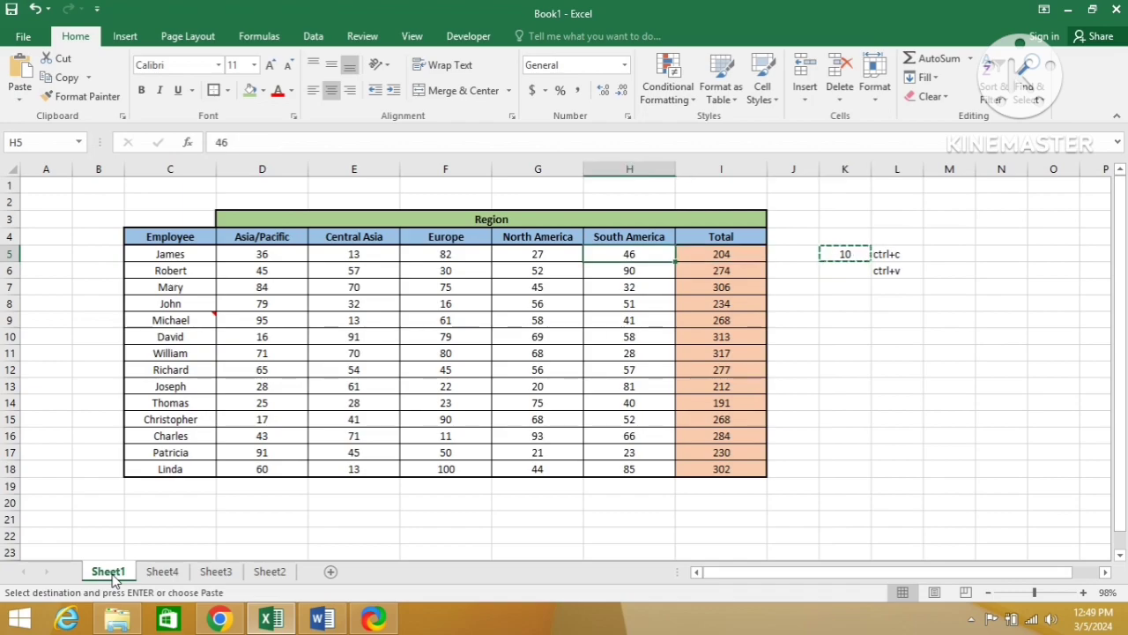
pyautogui.hotkey('ctrl', 'shift', 'Down')
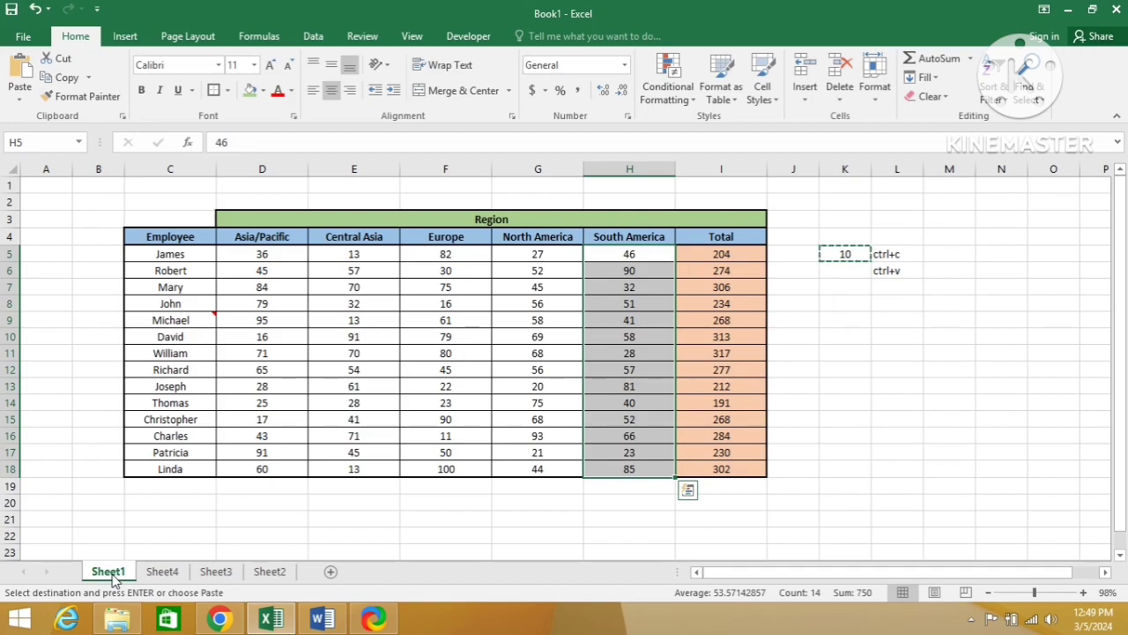
pyautogui.hotkey('alt', 'e')
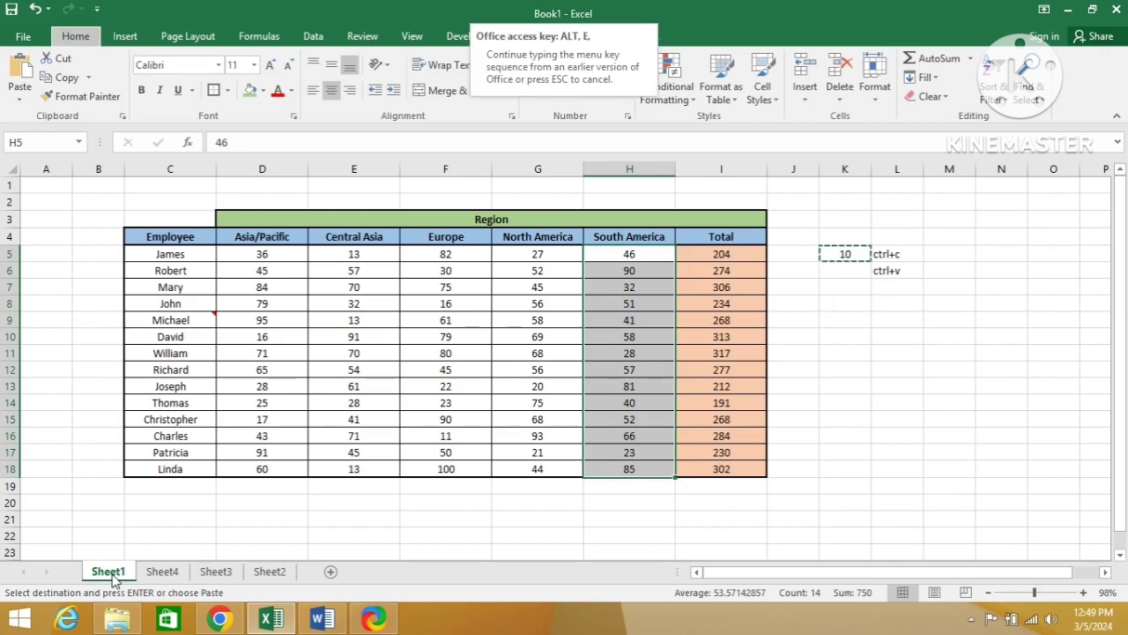
pyautogui.press('s')
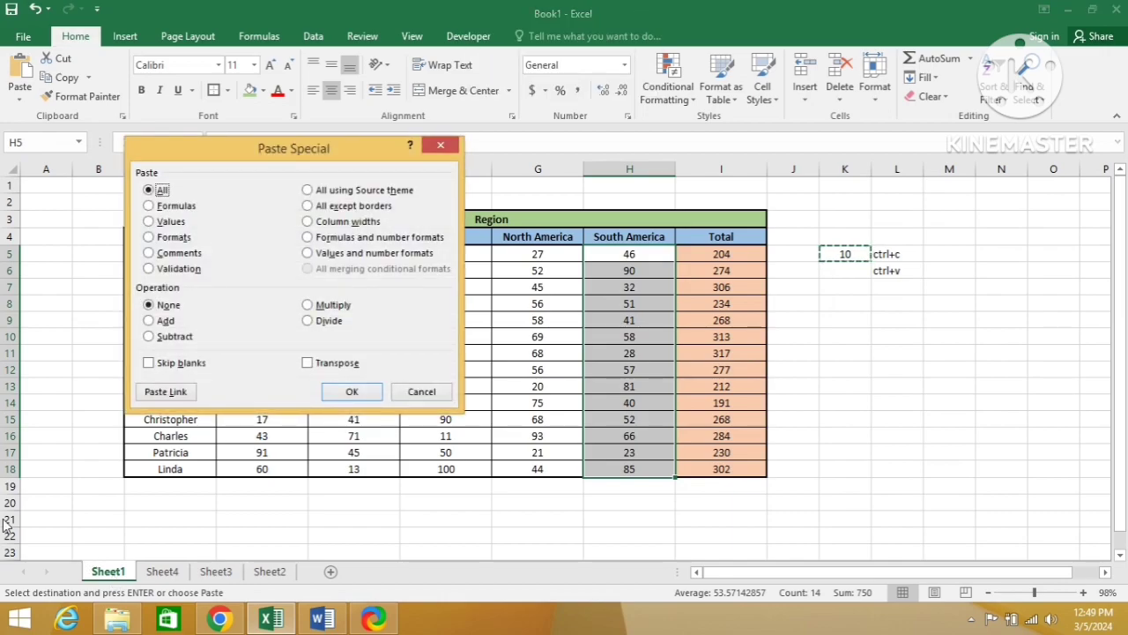
pyautogui.click(149, 222)
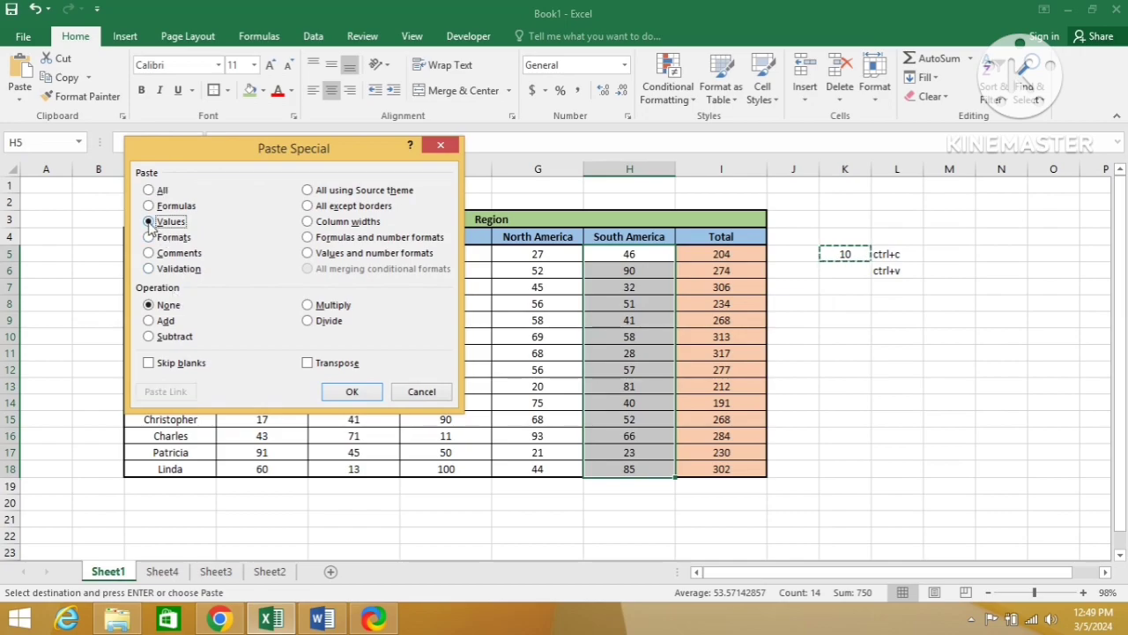
pyautogui.click(149, 322)
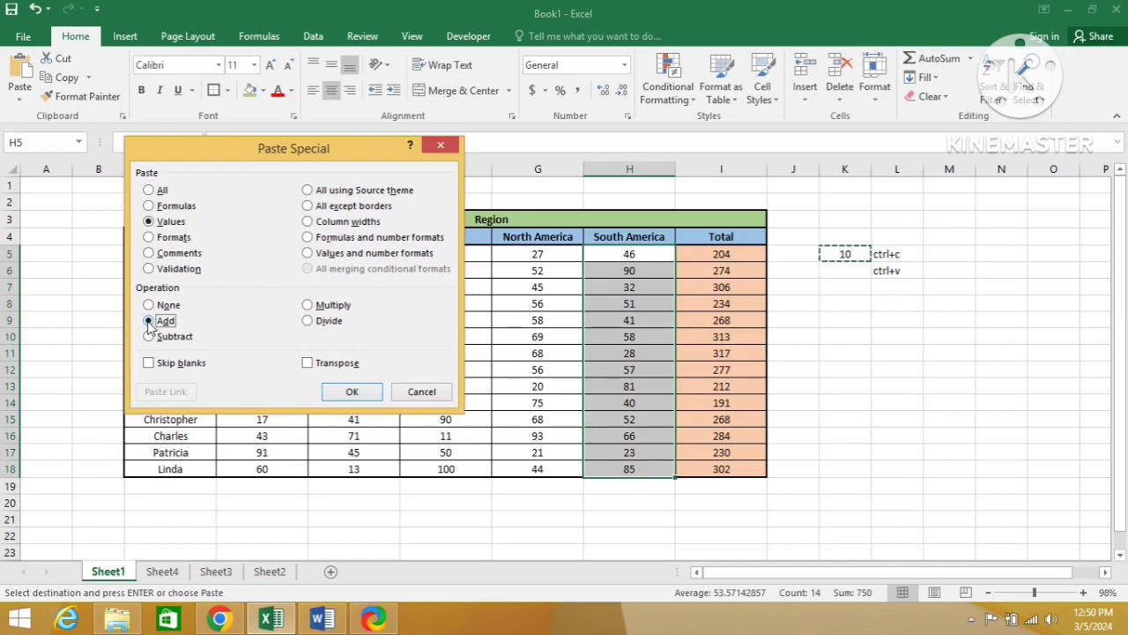
pyautogui.click(361, 395)
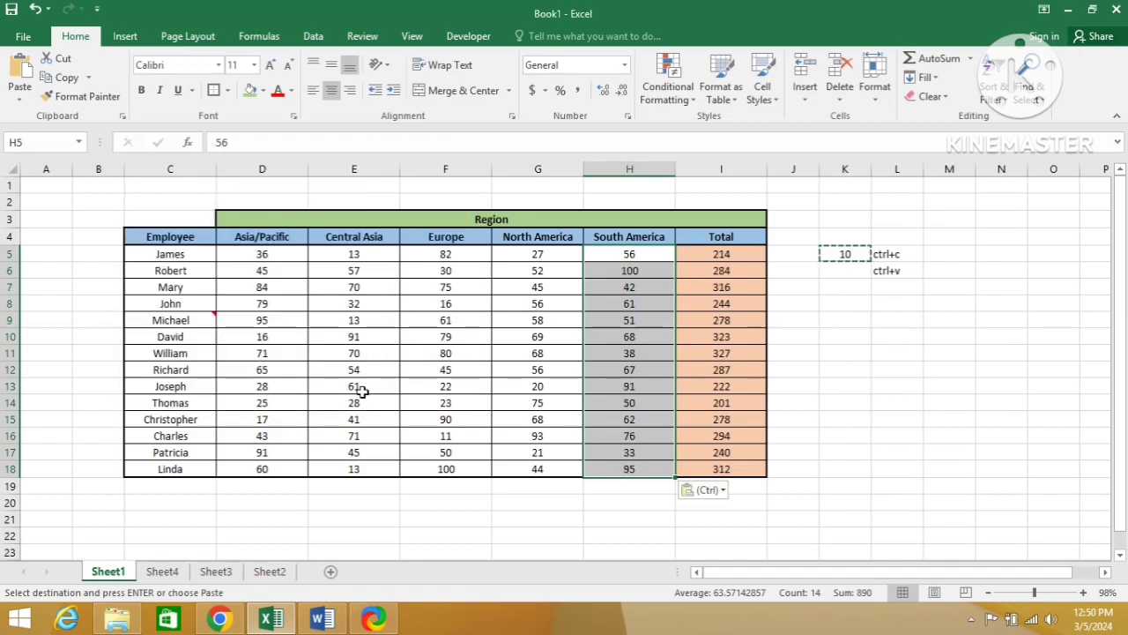
pyautogui.press('Down')
pyautogui.press('Up')
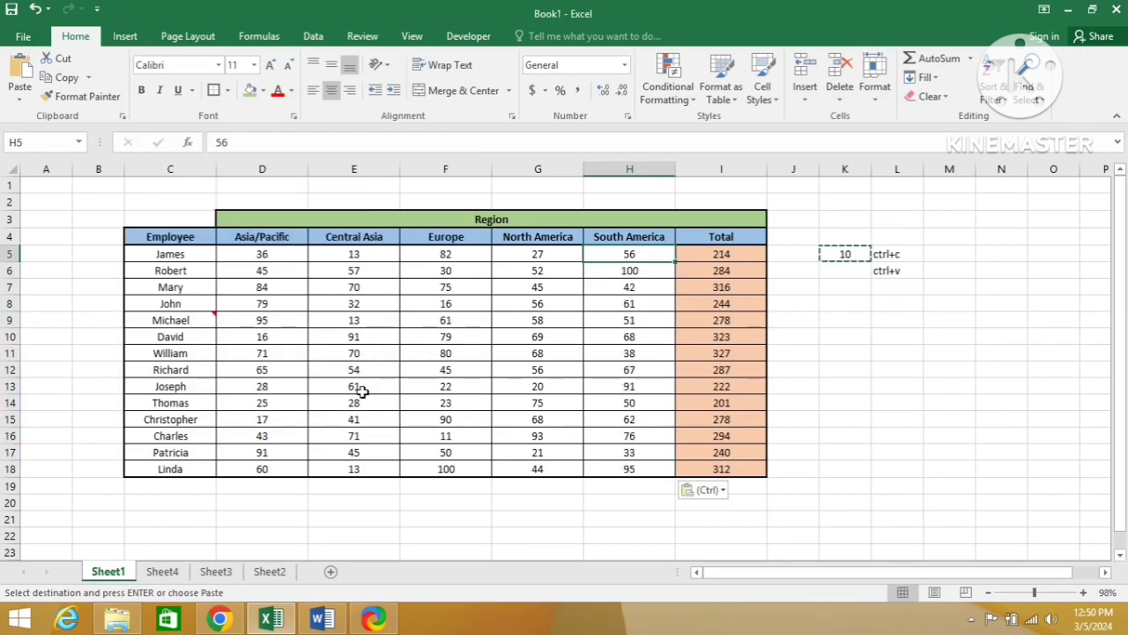
pyautogui.press('Down')
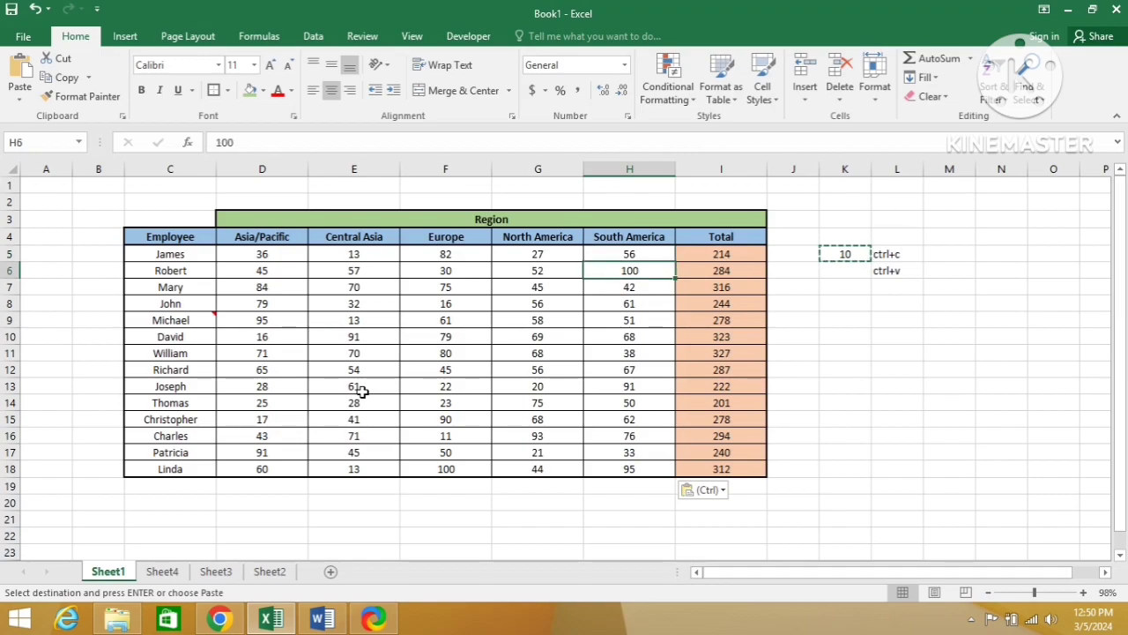
pyautogui.press('Down')
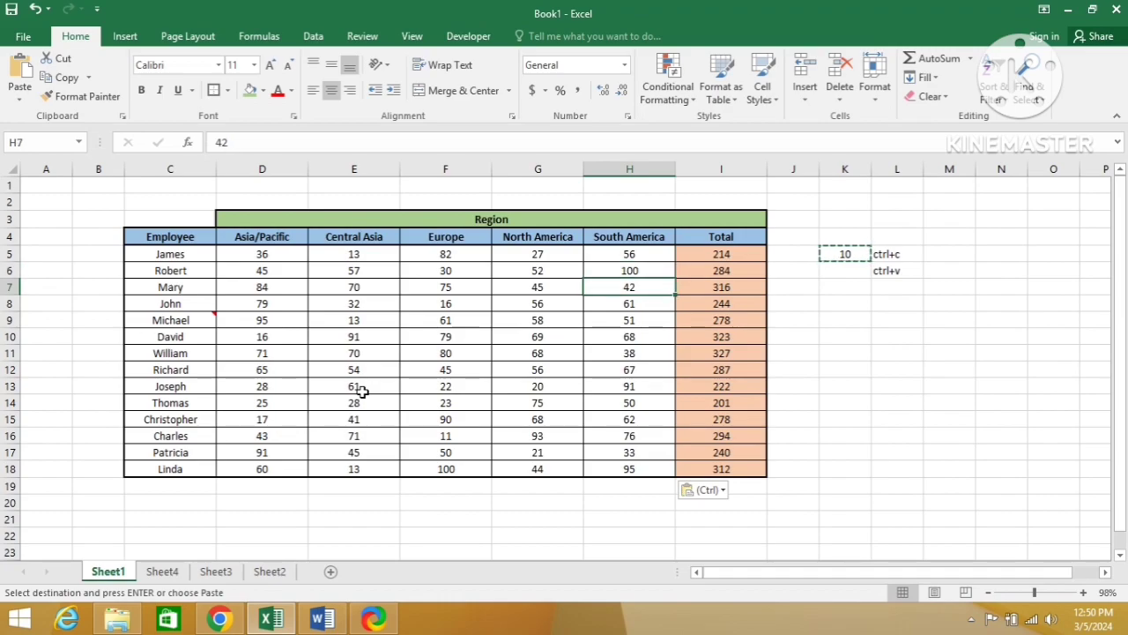
# Step: Subtract the copied 10 from the South America values in H5:H18 using Paste Special with All and the Subtract operation
pyautogui.hotkey('alt', 'e')
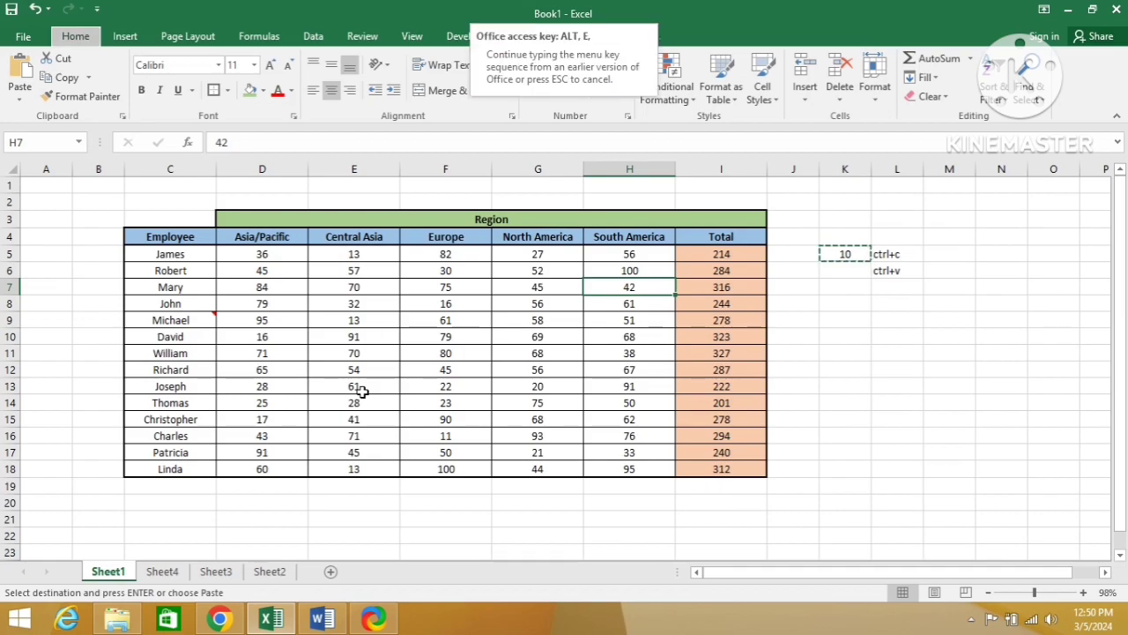
pyautogui.press('Escape')
pyautogui.press('Up')
pyautogui.press('Up')
pyautogui.press('Up')
pyautogui.press('Down')
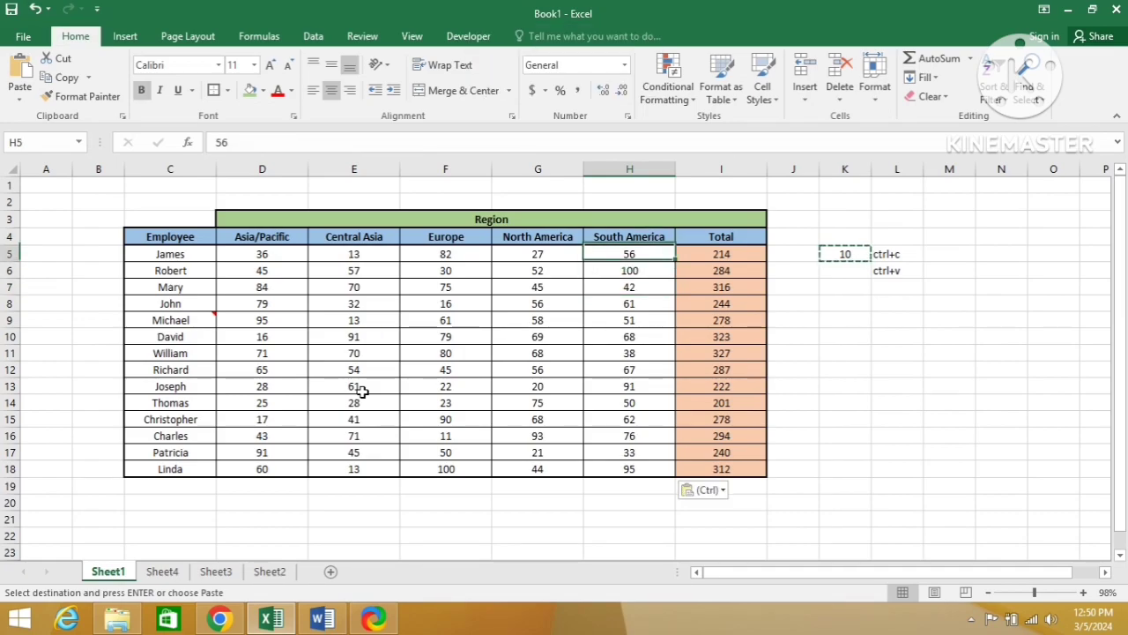
pyautogui.hotkey('ctrl', 'shift', 'Down')
pyautogui.hotkey('alt', 'e')
pyautogui.press('s')
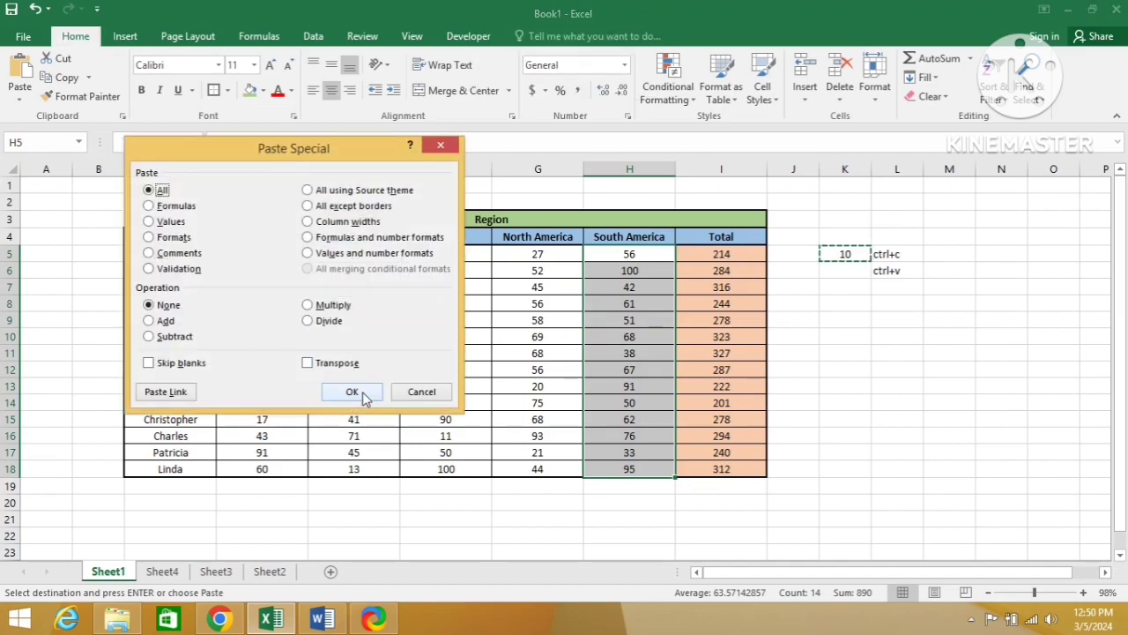
pyautogui.click(151, 339)
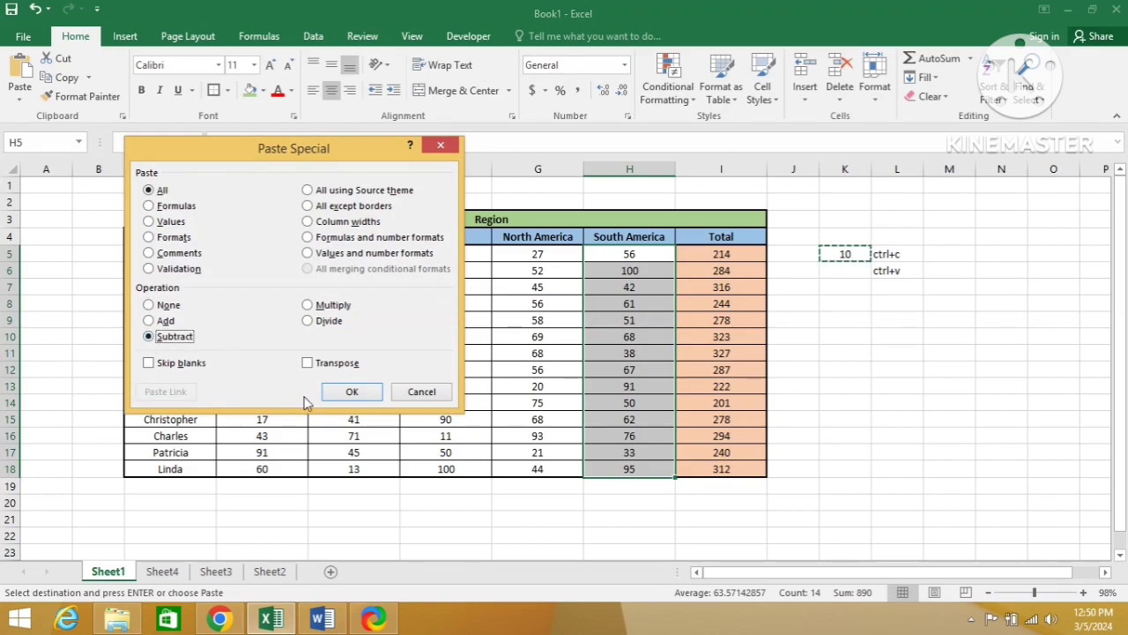
pyautogui.click(351, 395)
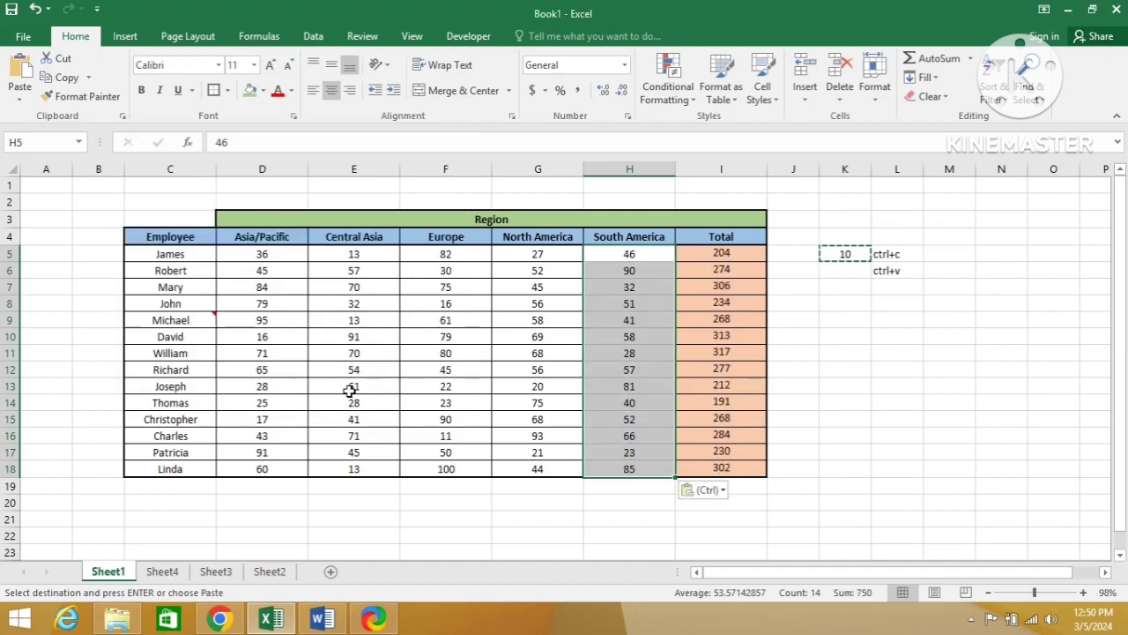
pyautogui.press('Up')
pyautogui.press('Down')
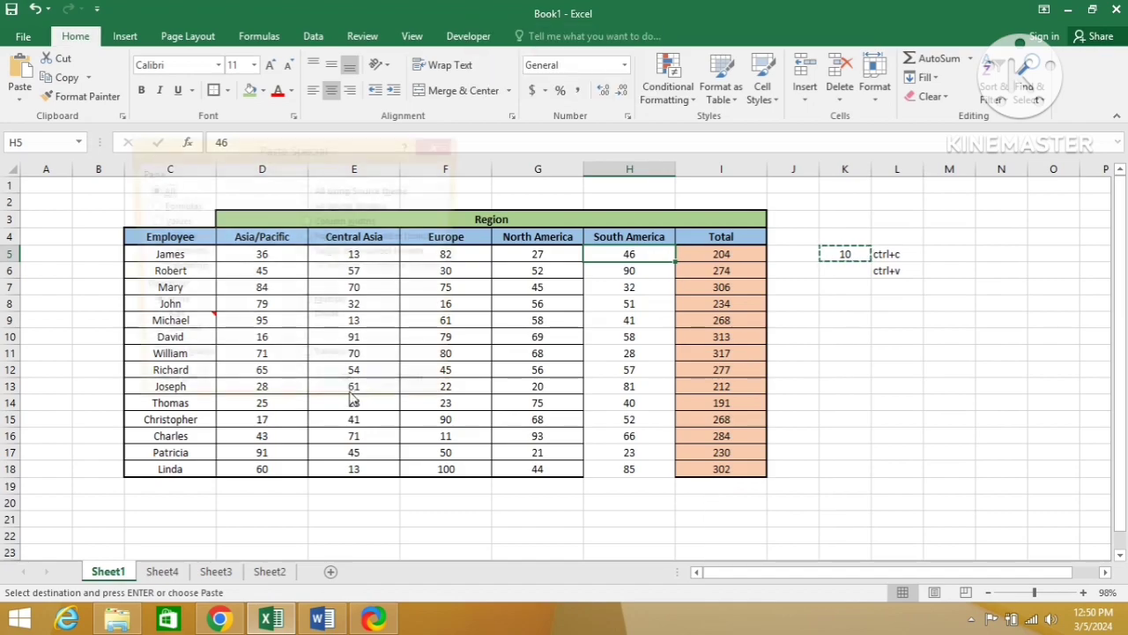
pyautogui.hotkey('ctrl', 'alt', 'v')
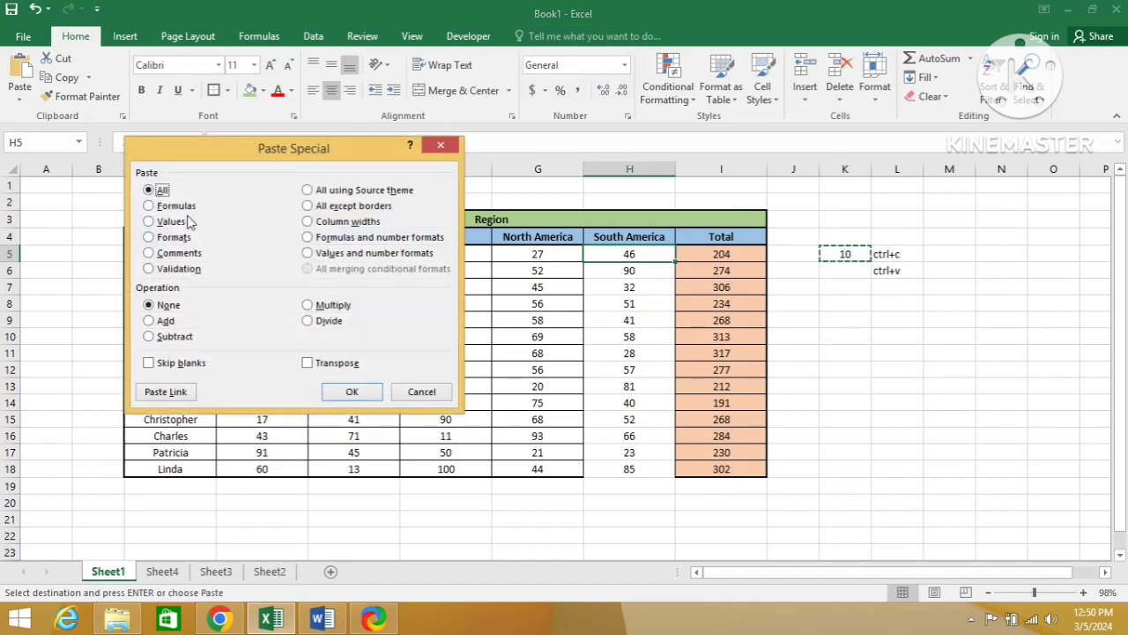
pyautogui.click(150, 222)
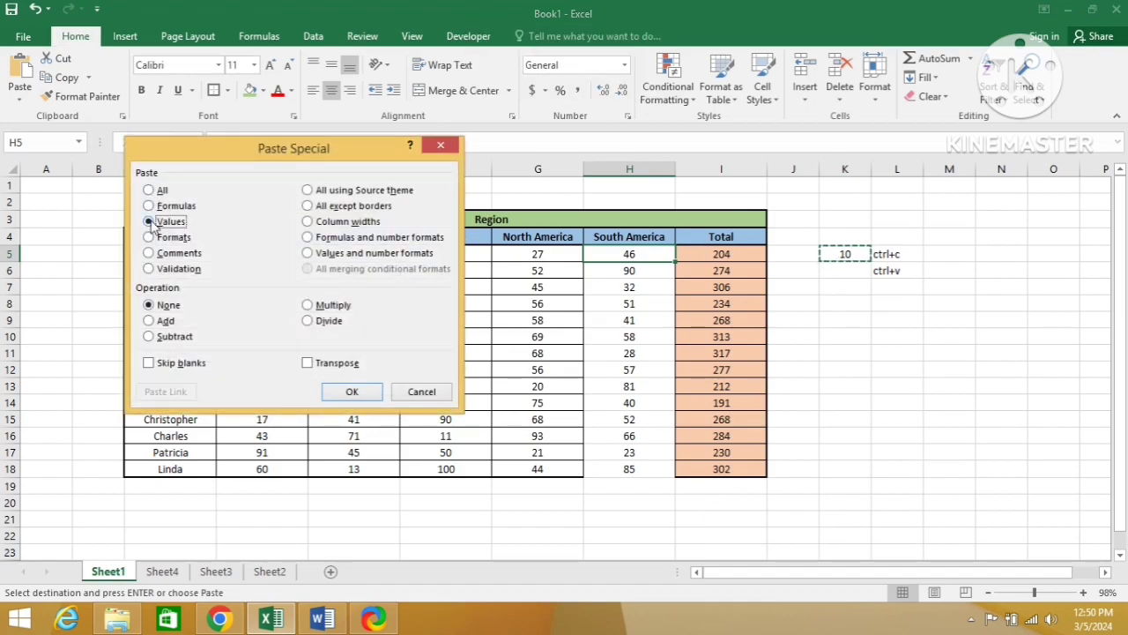
pyautogui.click(149, 190)
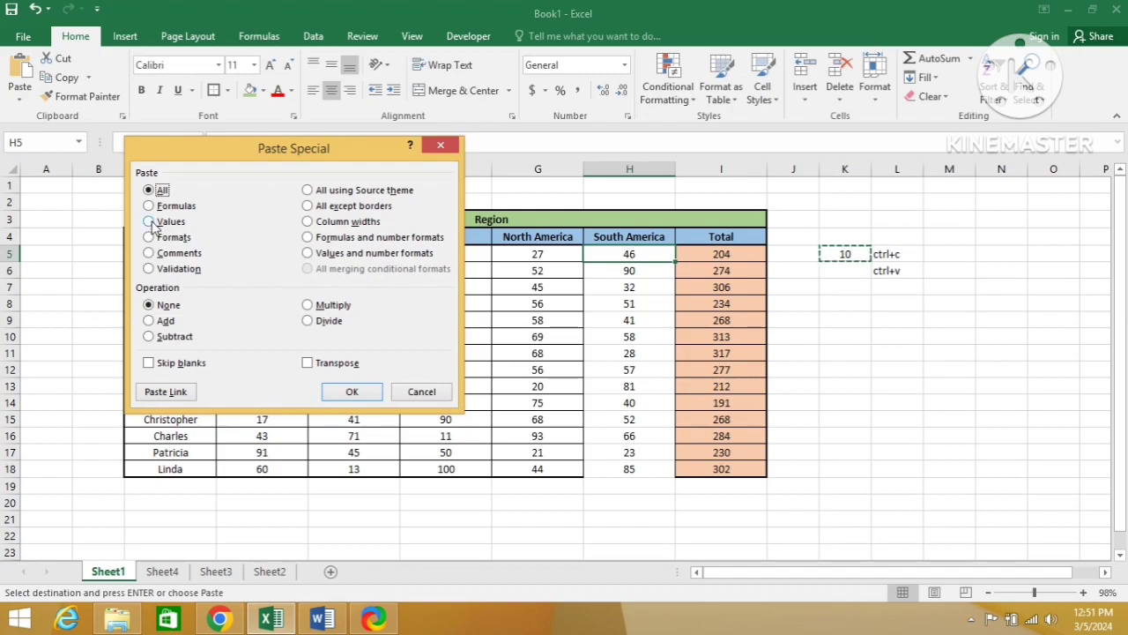
pyautogui.click(439, 141)
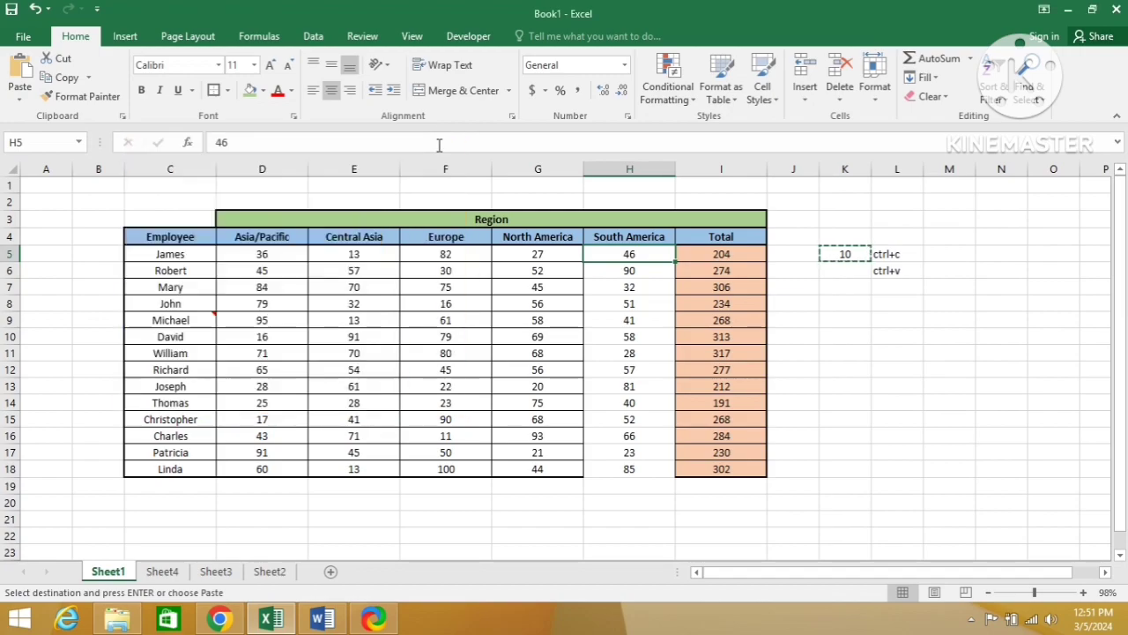
pyautogui.hotkey('shift', 'Down')
pyautogui.hotkey('shift', 'Down')
pyautogui.hotkey('shift', 'Down')
pyautogui.hotkey('shift', 'Down')
pyautogui.hotkey('shift', 'Down')
pyautogui.hotkey('shift', 'Down')
pyautogui.hotkey('shift', 'Down')
pyautogui.hotkey('shift', 'Down')
pyautogui.hotkey('shift', 'Down')
pyautogui.hotkey('shift', 'Down')
pyautogui.hotkey('shift', 'Down')
pyautogui.hotkey('shift', 'Down')
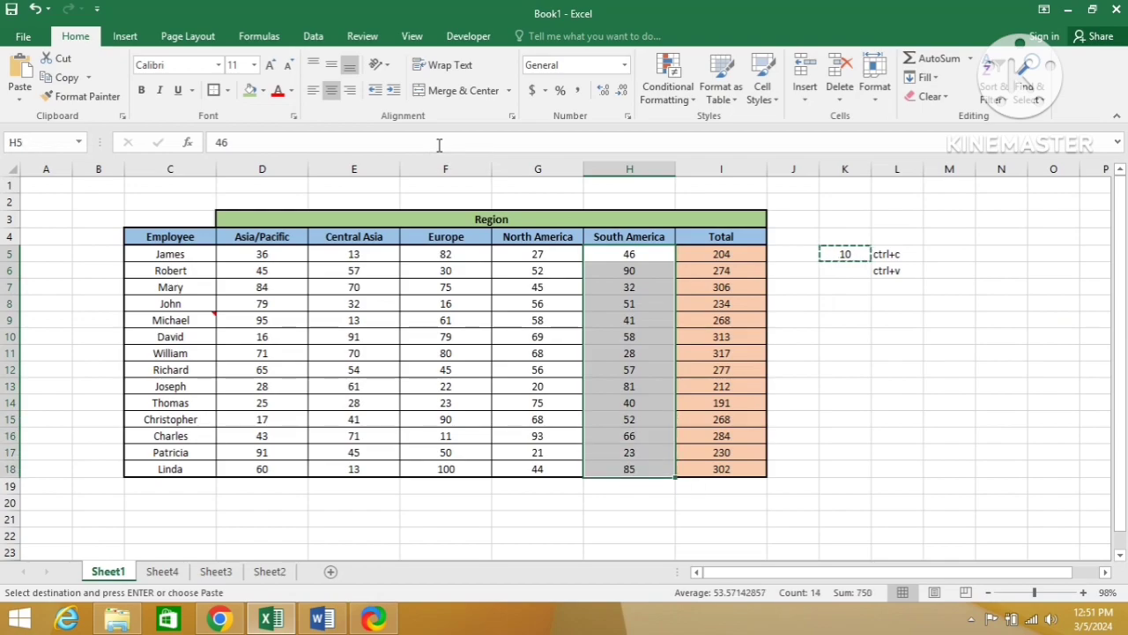
pyautogui.press('Escape')
# Step: Copy the value 10 in cell K5 again
pyautogui.press('Up')
pyautogui.press('Right')
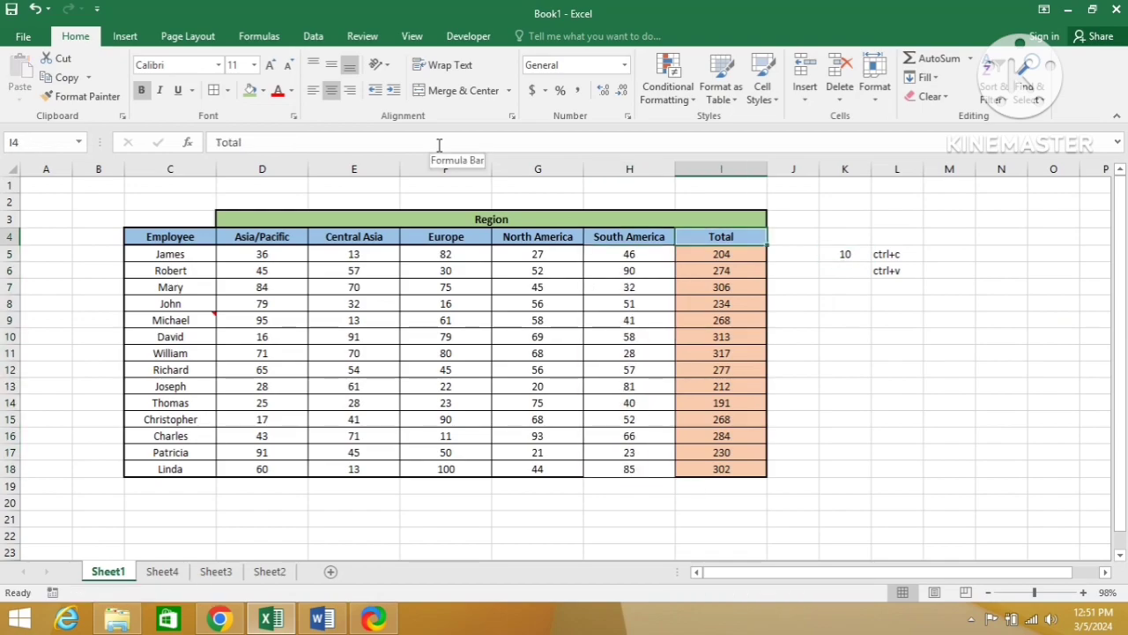
pyautogui.press('Right')
pyautogui.press('Down')
pyautogui.press('Right')
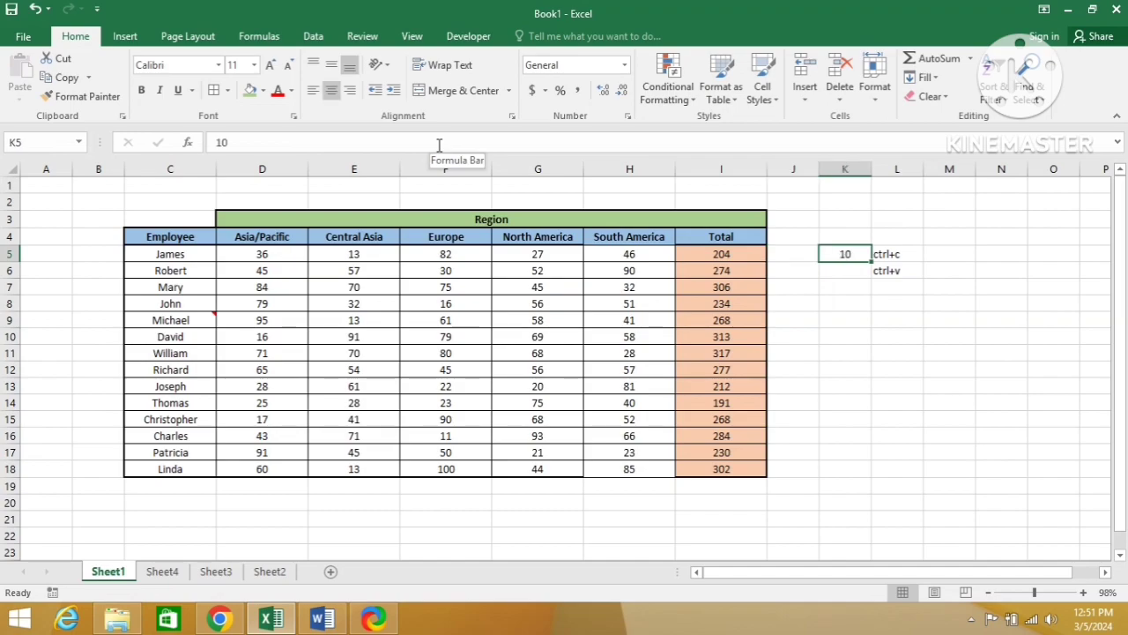
pyautogui.hotkey('ctrl', 'c')
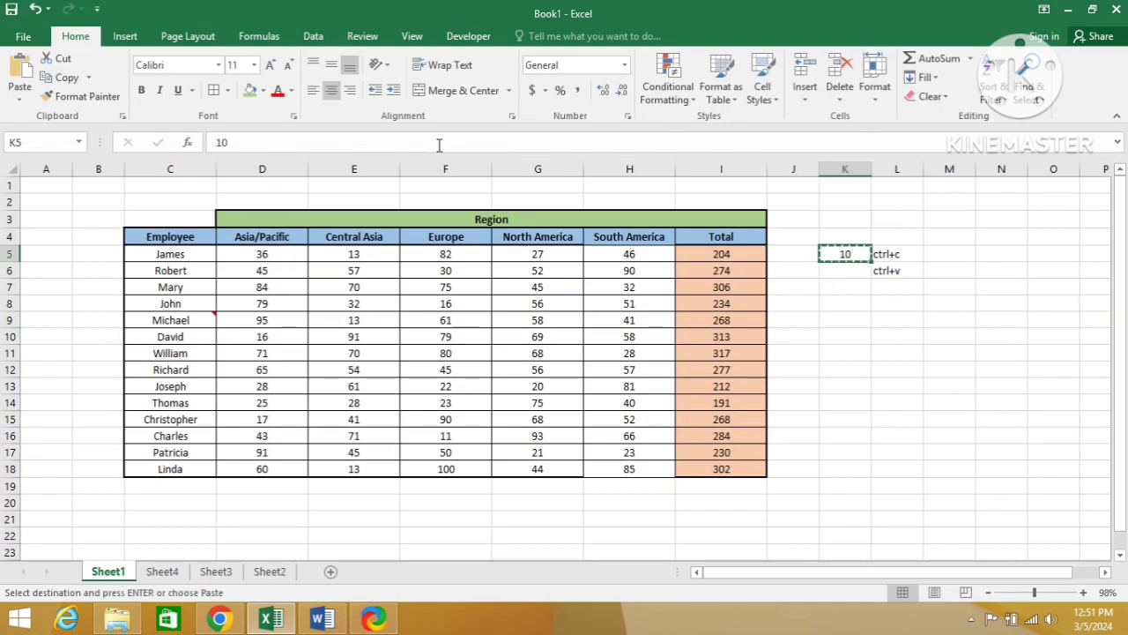
pyautogui.press('Left')
pyautogui.press('Left')
pyautogui.press('Left')
pyautogui.press('Left')
pyautogui.press('Left')
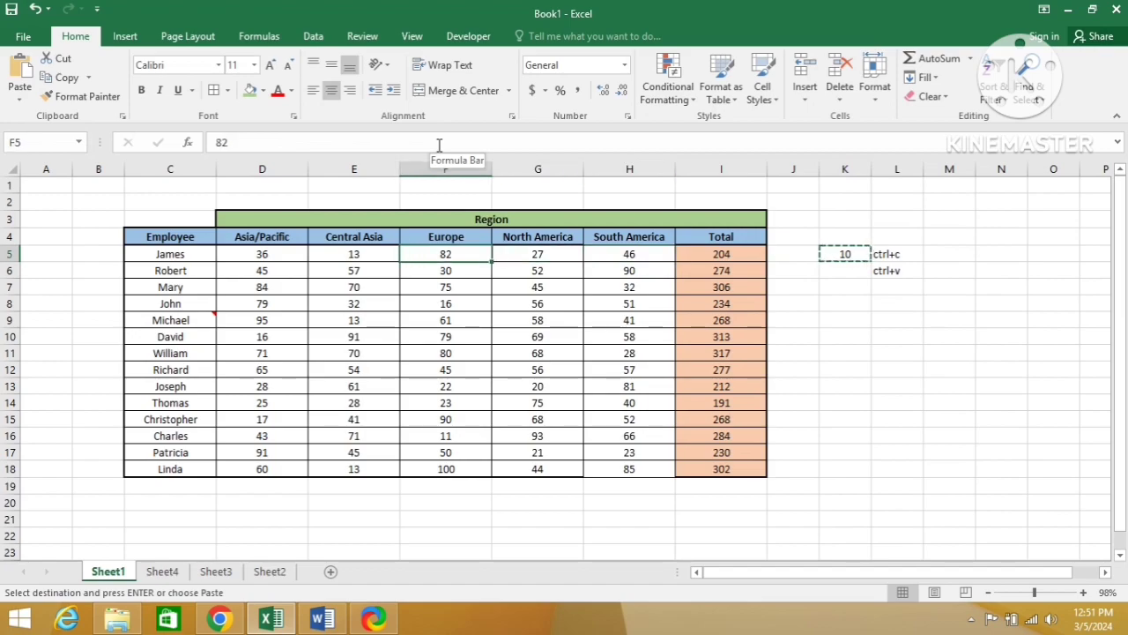
pyautogui.press('alt')
pyautogui.press('e')
pyautogui.press('s')
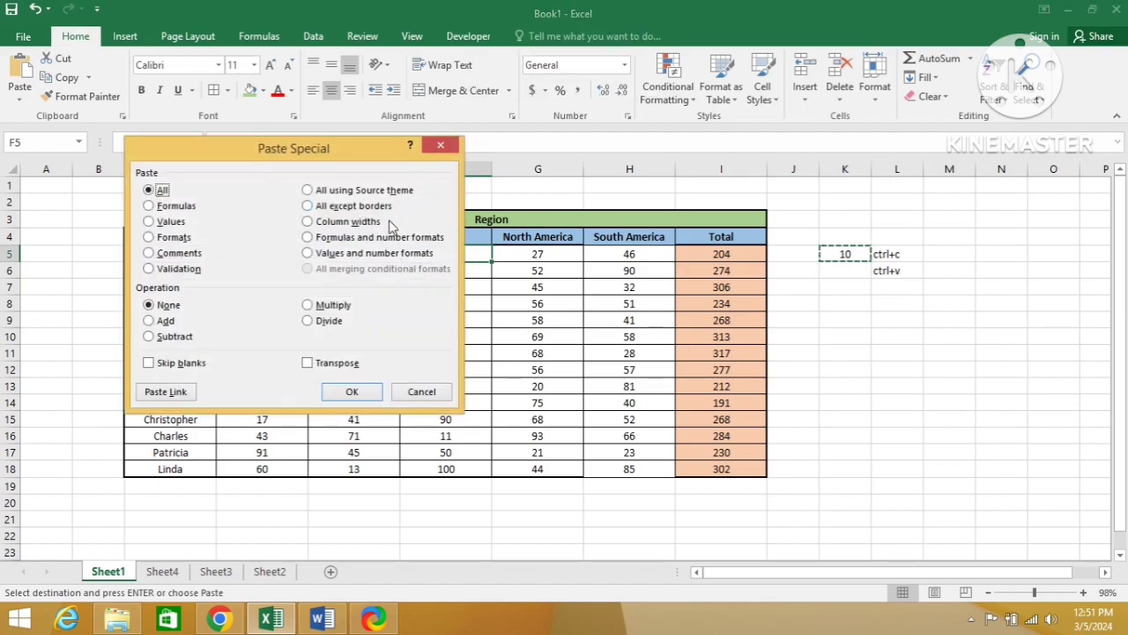
pyautogui.press('Escape')
# Step: Multiply the South America values in H5:H18 by the copied 10 using Paste Special with All and the Multiply operation
pyautogui.press('Right')
pyautogui.press('Right')
pyautogui.press('Right')
pyautogui.press('Right')
pyautogui.hotkey('ctrl', 'shift', 'Down')
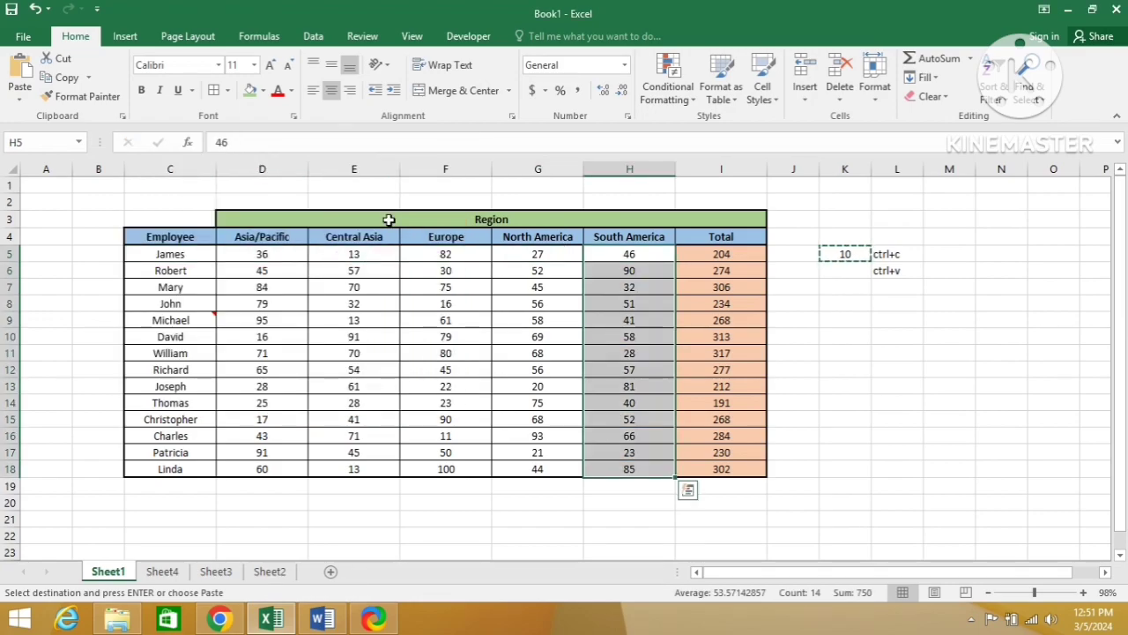
pyautogui.hotkey('alt', 'e')
pyautogui.press('s')
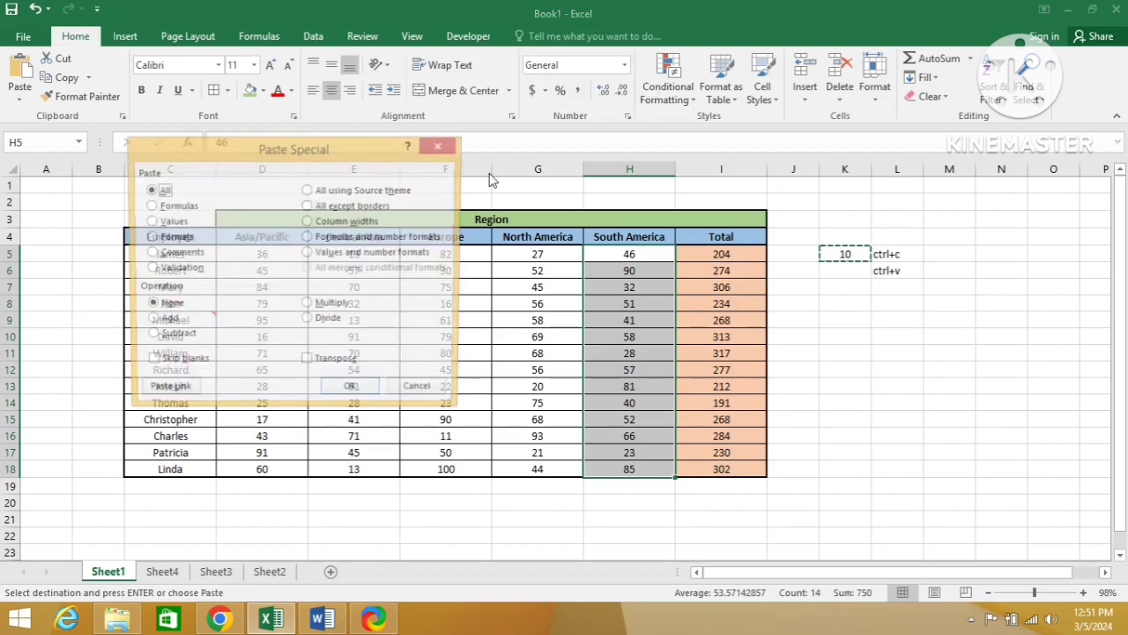
pyautogui.click(308, 305)
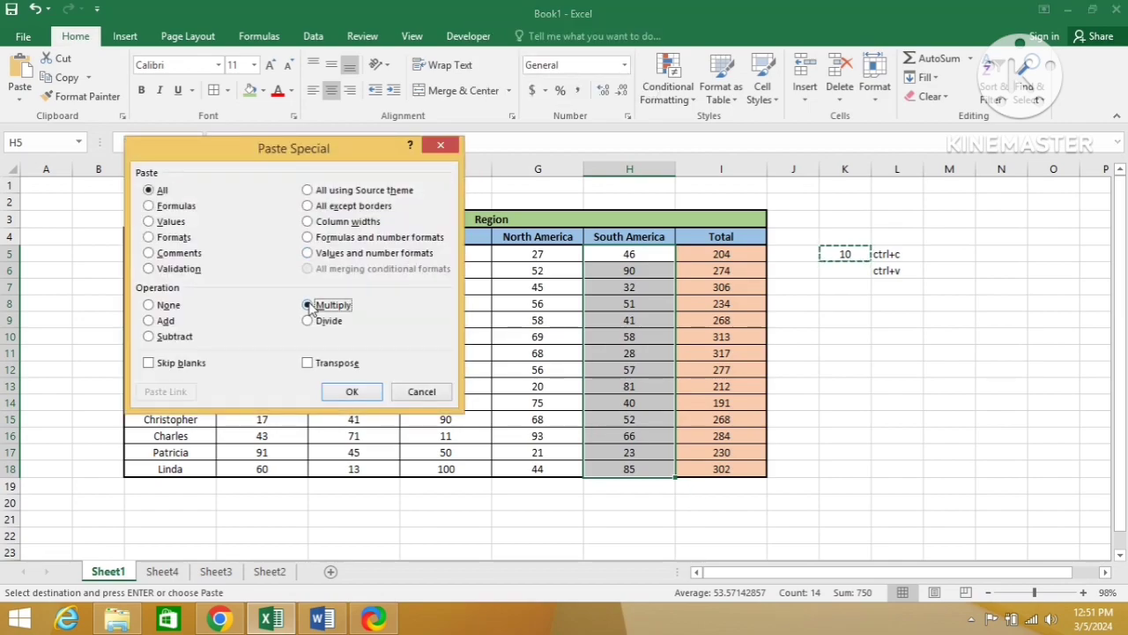
pyautogui.click(350, 392)
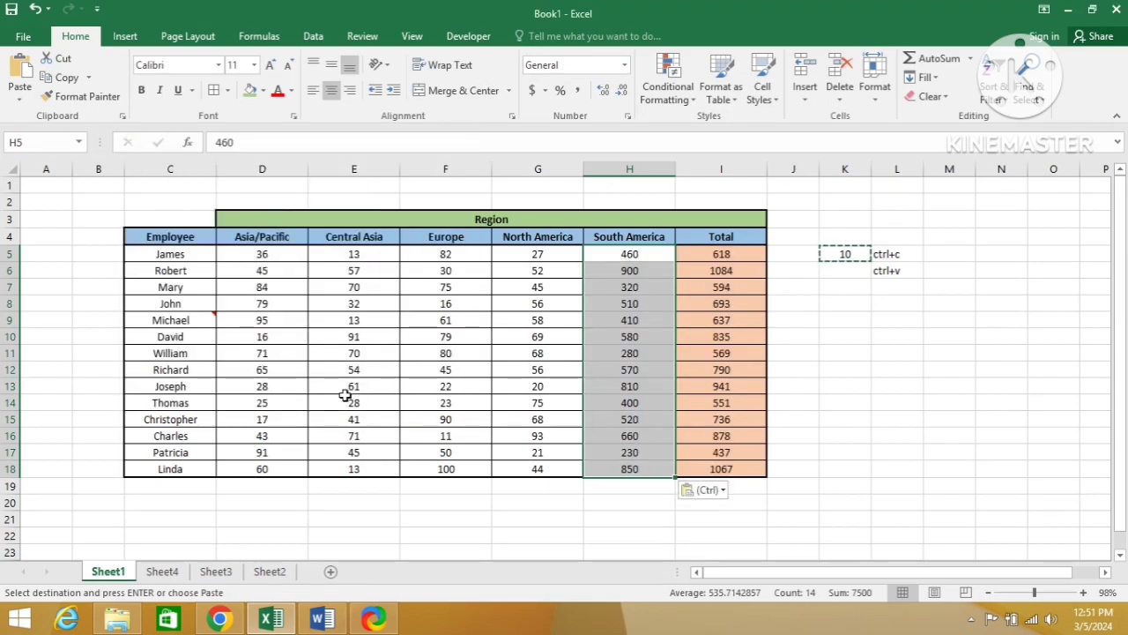
# Step: Examine the multiplied South America values and the Total column, and cancel the pending copy
pyautogui.press('Down')
pyautogui.press('Up')
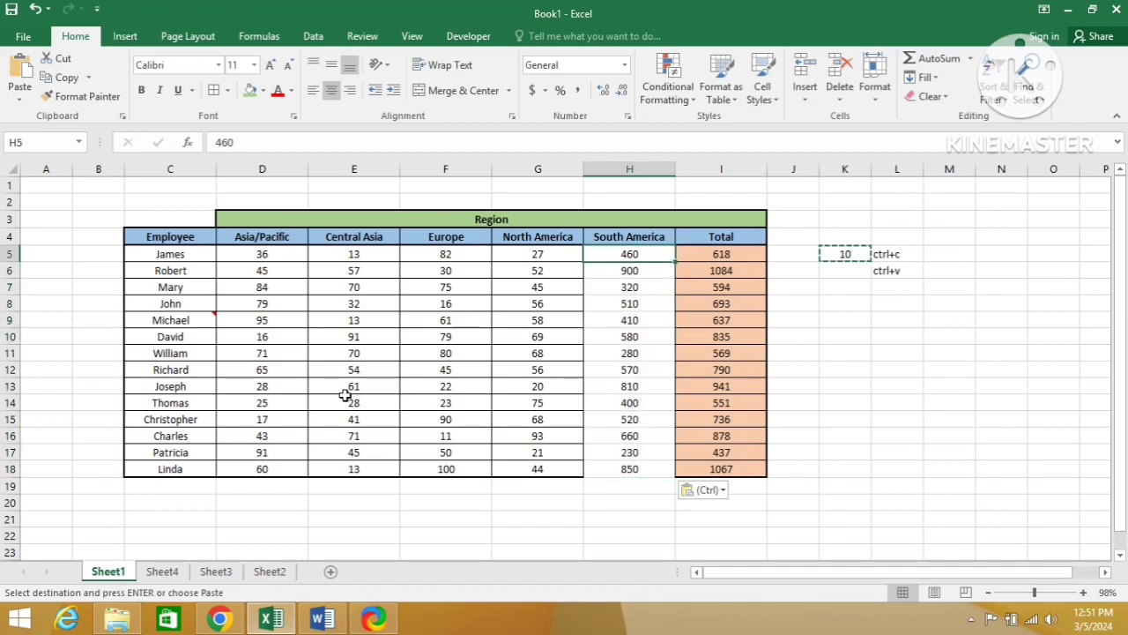
pyautogui.hotkey('shift', 'Down')
pyautogui.hotkey('shift', 'Down')
pyautogui.hotkey('shift', 'Down')
pyautogui.hotkey('shift', 'Down')
pyautogui.hotkey('shift', 'Down')
pyautogui.hotkey('shift', 'Down')
pyautogui.hotkey('shift', 'Down')
pyautogui.hotkey('shift', 'Down')
pyautogui.hotkey('shift', 'Down')
pyautogui.hotkey('shift', 'Down')
pyautogui.hotkey('shift', 'Down')
pyautogui.hotkey('shift', 'Down')
pyautogui.hotkey('shift', 'Down')
pyautogui.hotkey('shift', 'Down')
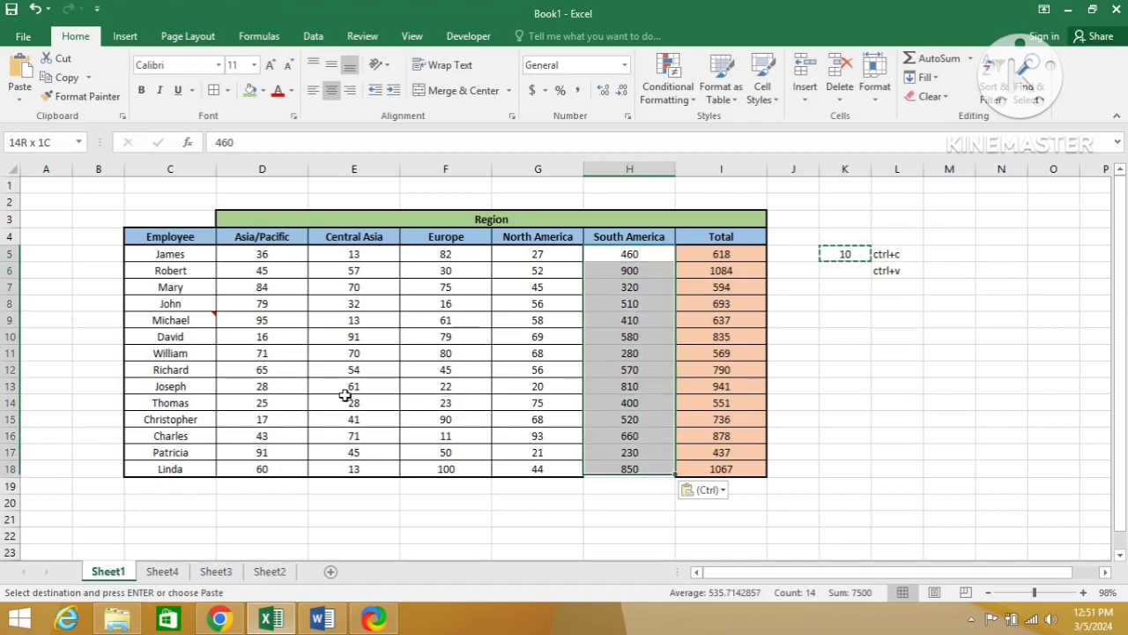
pyautogui.hotkey('shift', 'Up')
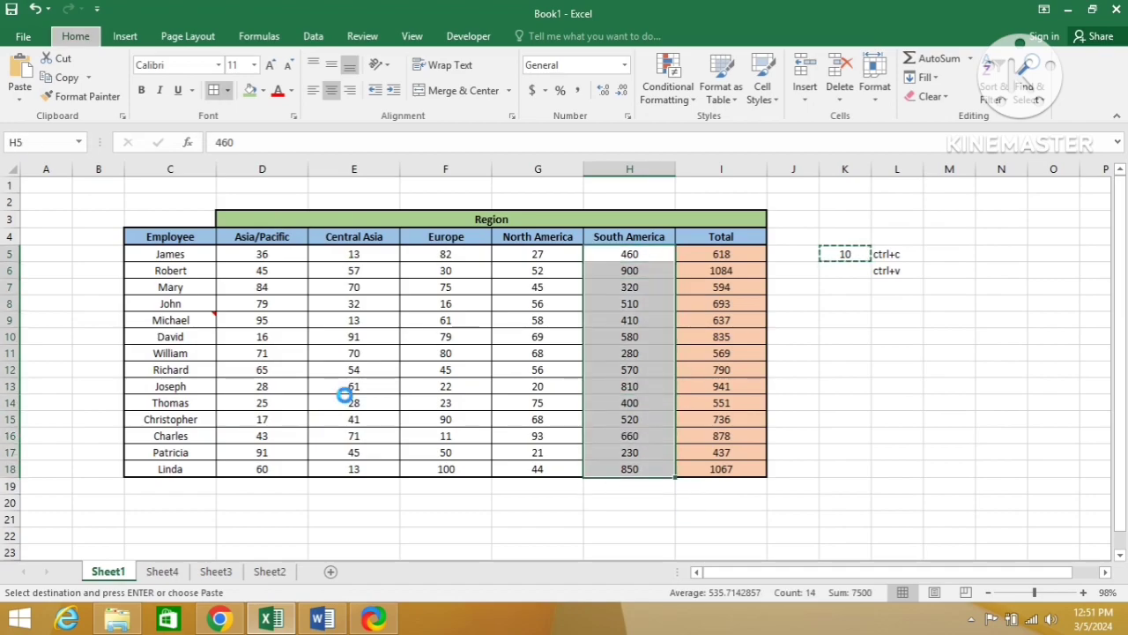
pyautogui.press('Escape')
pyautogui.press('Up')
pyautogui.press('Down')
pyautogui.press('Down')
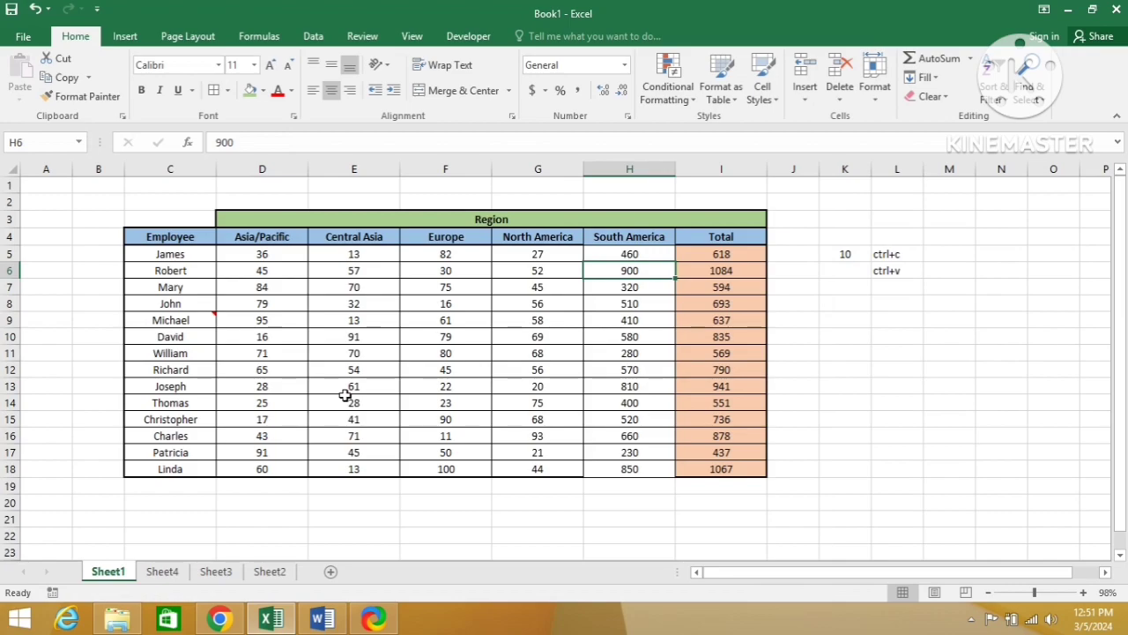
pyautogui.press('Right')
pyautogui.press('Right')
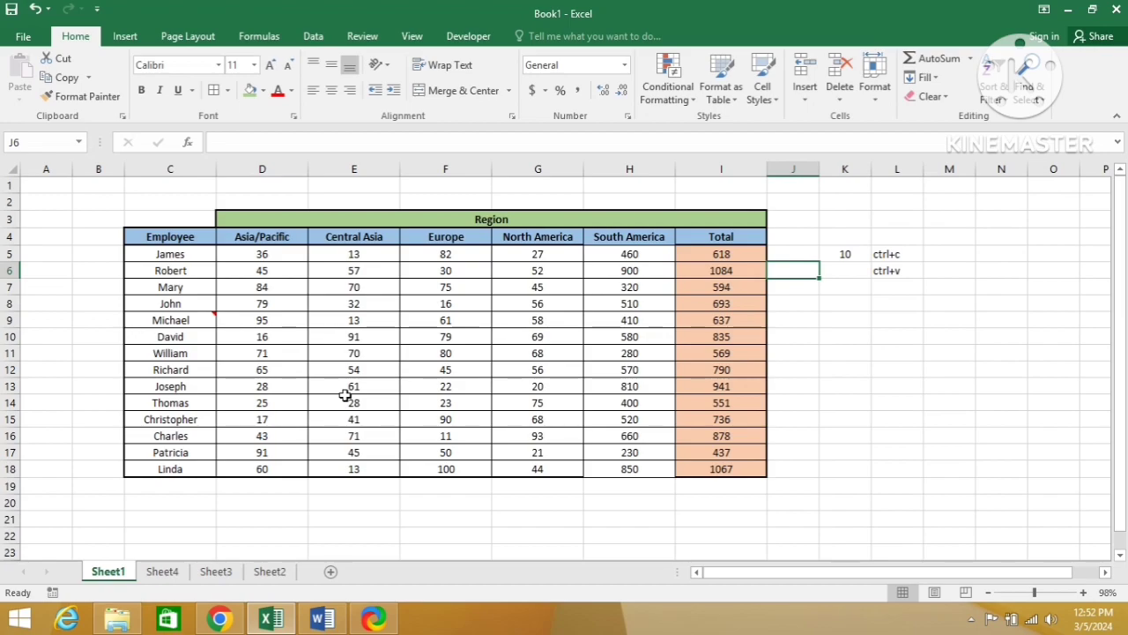
pyautogui.press('Right')
pyautogui.press('Right')
pyautogui.press('Left')
pyautogui.press('Up')
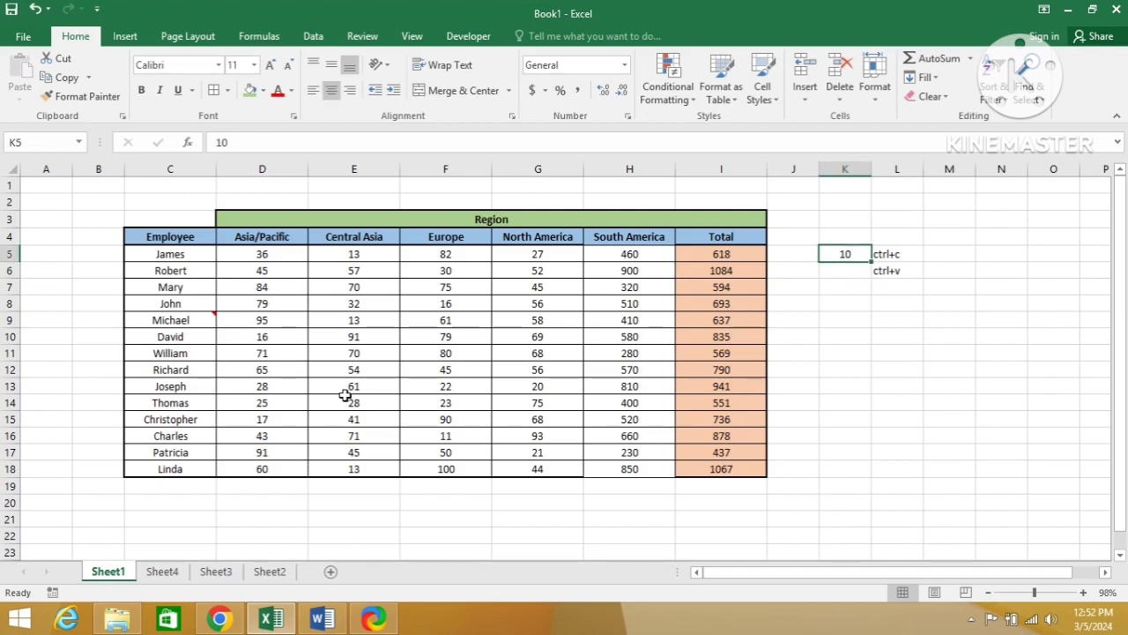
pyautogui.hotkey('ctrl', 'c')
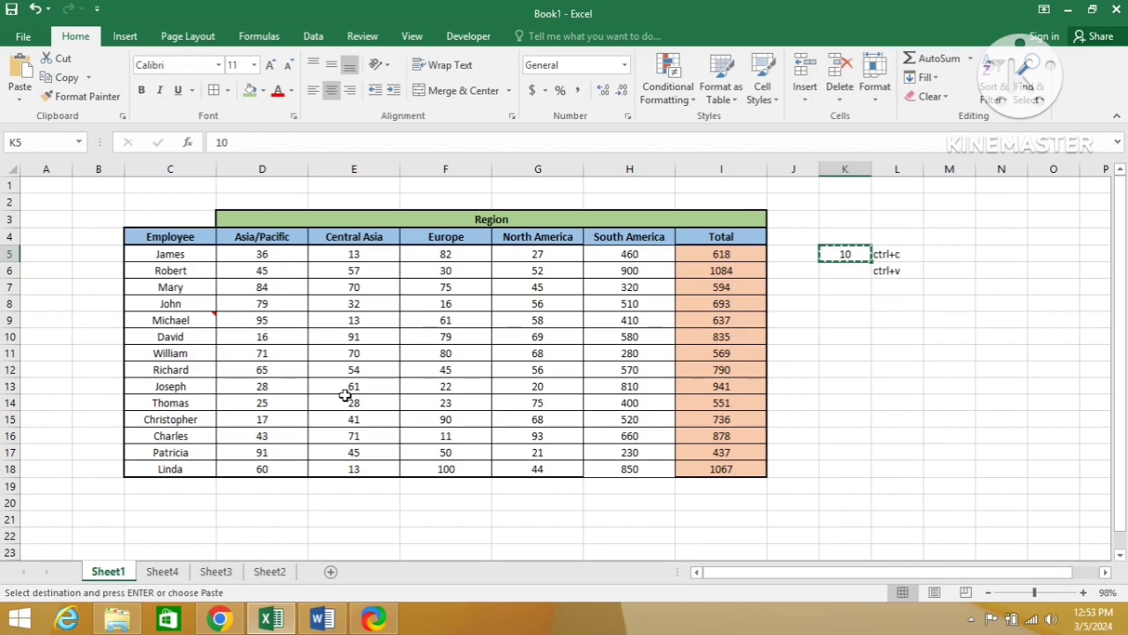
# Step: Switch to the Word document to review the Paste Special options, return to the Excel workbook and cancel the pending copy
pyautogui.press('Left')
pyautogui.press('Left')
pyautogui.hotkey('alt', 'Tab')
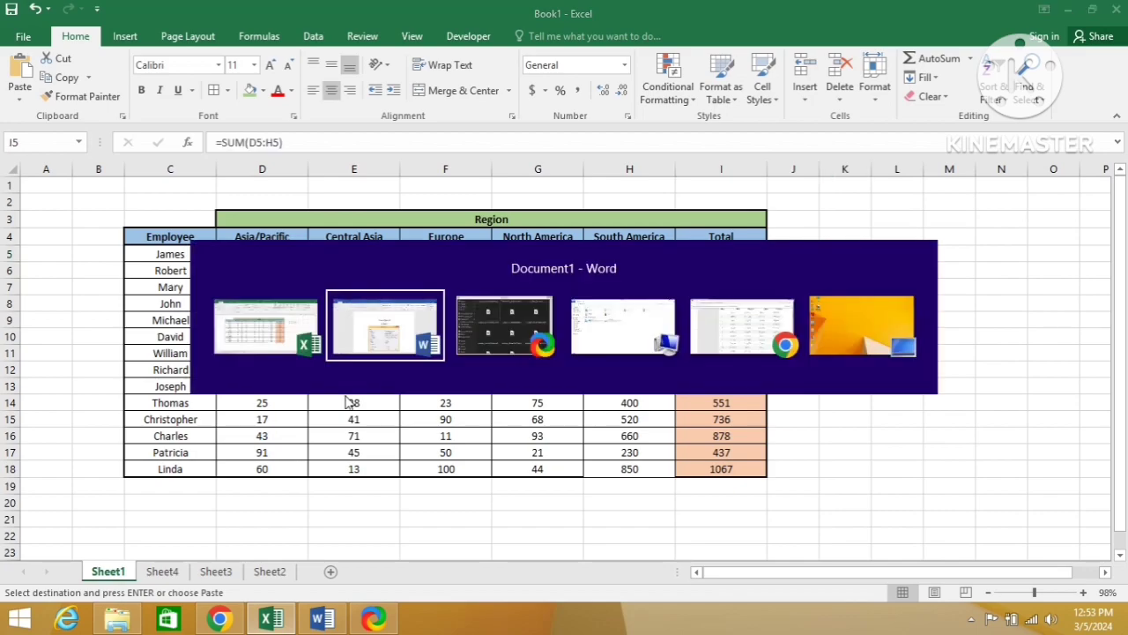
pyautogui.hotkey('alt', 'shift', 'Tab')
pyautogui.hotkey('alt', 'Tab')
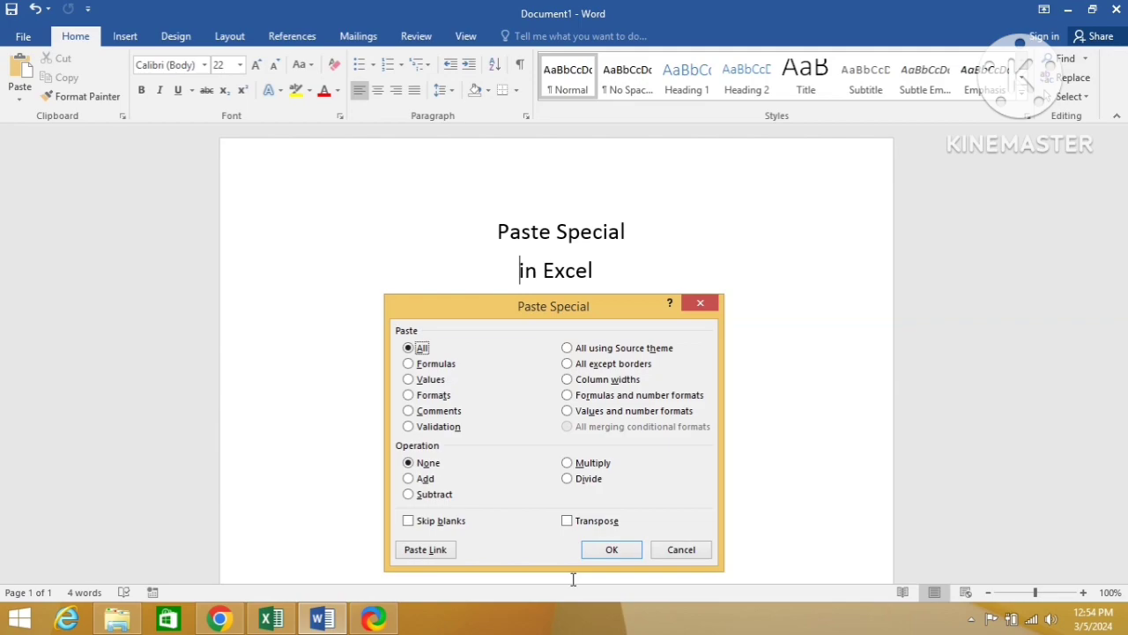
pyautogui.hotkey('alt', 'Tab')
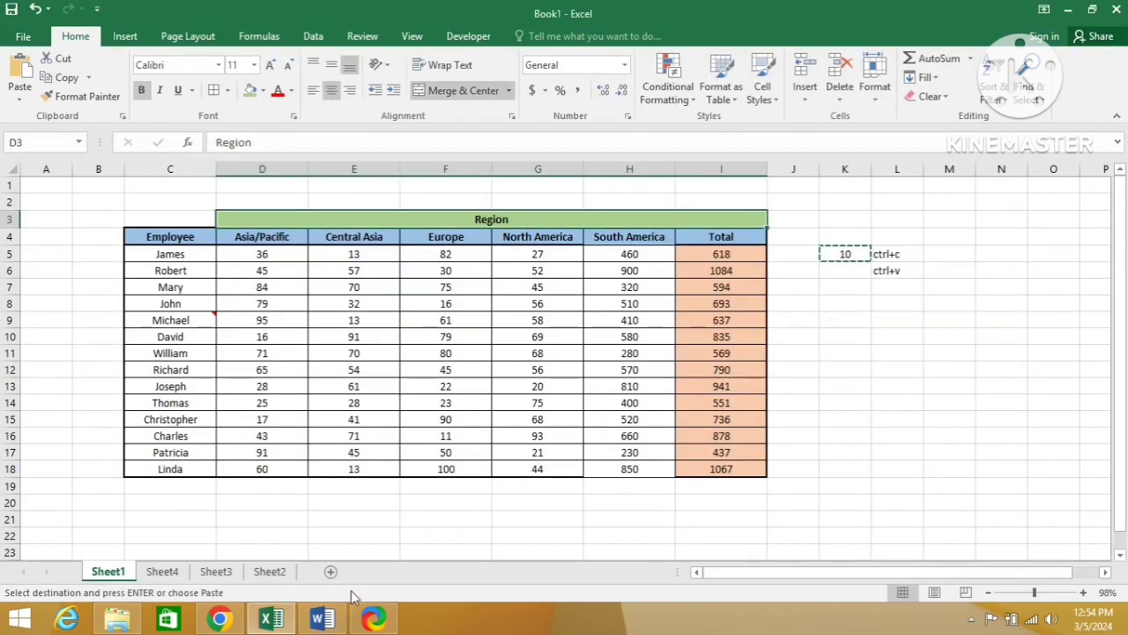
pyautogui.press('Escape')
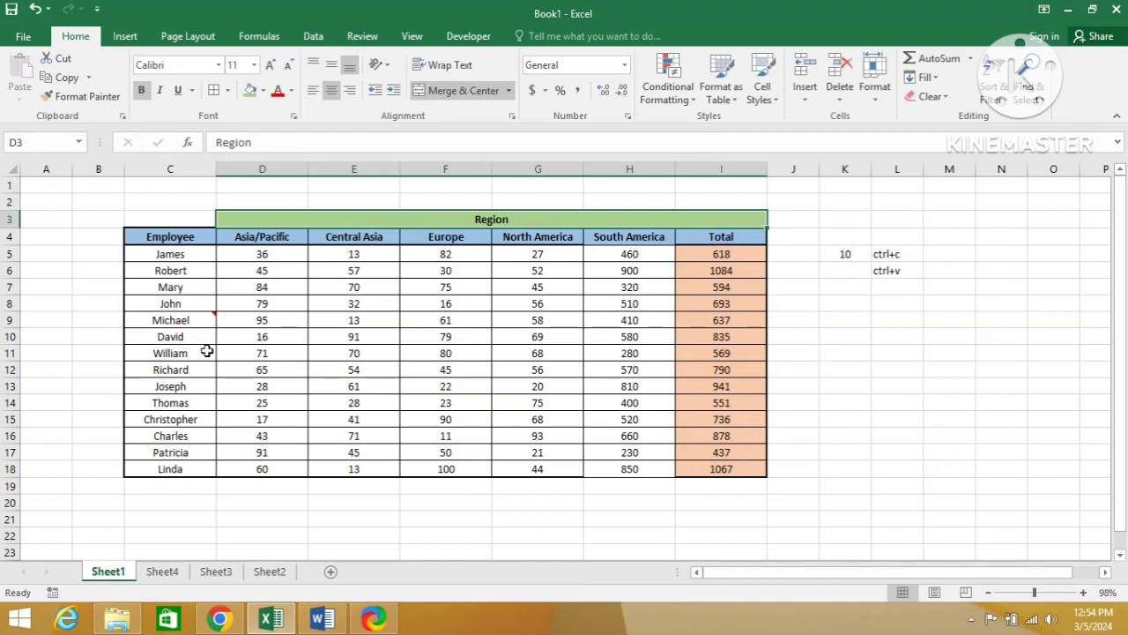
# Step: Copy the whole employee region table in C3:I18 on Sheet1
pyautogui.moveTo(182, 219); pyautogui.dragTo(183, 219)
pyautogui.hotkey('shift', 'Down')
pyautogui.hotkey('shift', 'Down')
pyautogui.hotkey('shift', 'Down')
pyautogui.hotkey('shift', 'Down')
pyautogui.hotkey('shift', 'Down')
pyautogui.hotkey('shift', 'Down')
pyautogui.hotkey('shift', 'Down')
pyautogui.hotkey('shift', 'Down')
pyautogui.hotkey('shift', 'Down')
pyautogui.hotkey('shift', 'Down')
pyautogui.hotkey('shift', 'Down')
pyautogui.hotkey('shift', 'Down')
pyautogui.hotkey('shift', 'Down')
pyautogui.hotkey('shift', 'Down')
pyautogui.hotkey('shift', 'Down')
pyautogui.hotkey('ctrl', 'c')
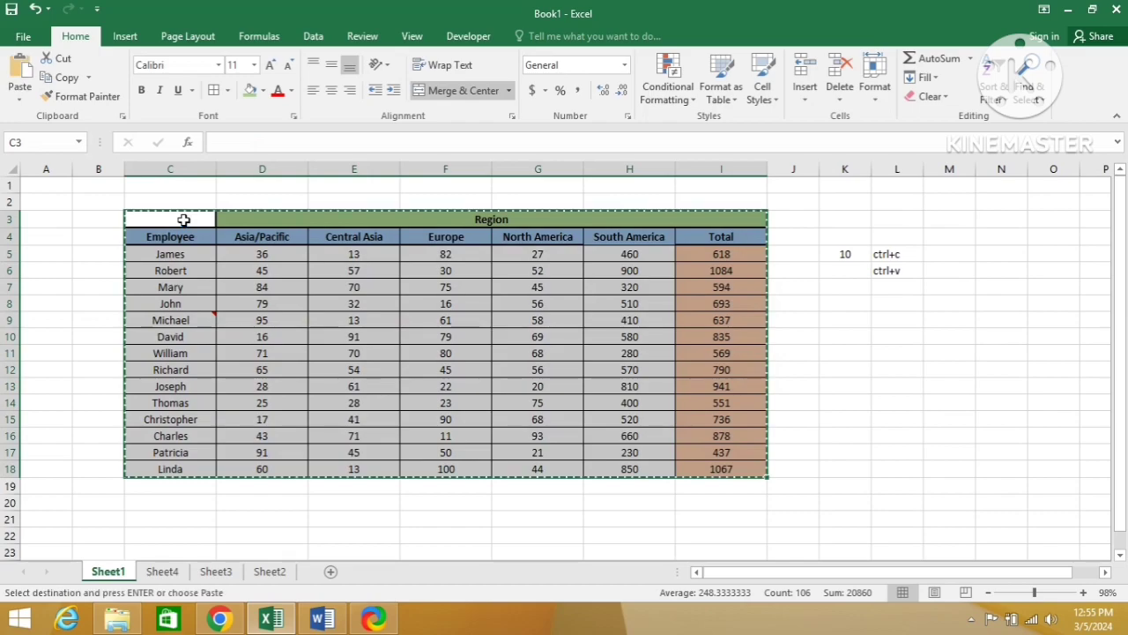
# Step: Add a new sheet and paste the copied table at cell B3 using Paste Special with All and Transpose
pyautogui.click(329, 572)
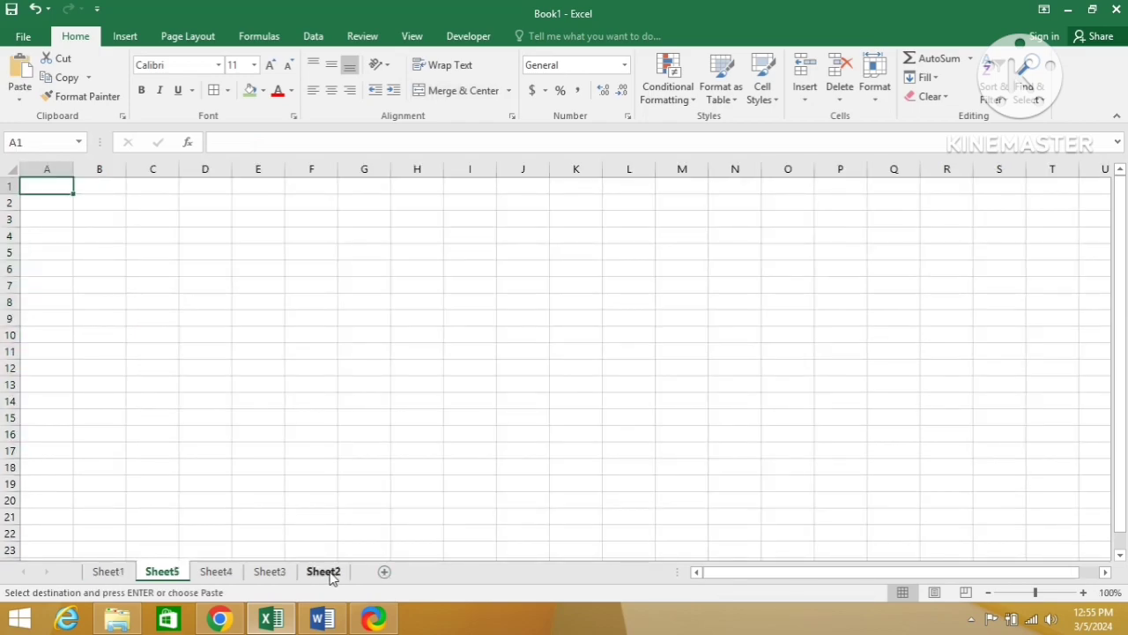
pyautogui.press('Down')
pyautogui.press('Down')
pyautogui.press('Right')
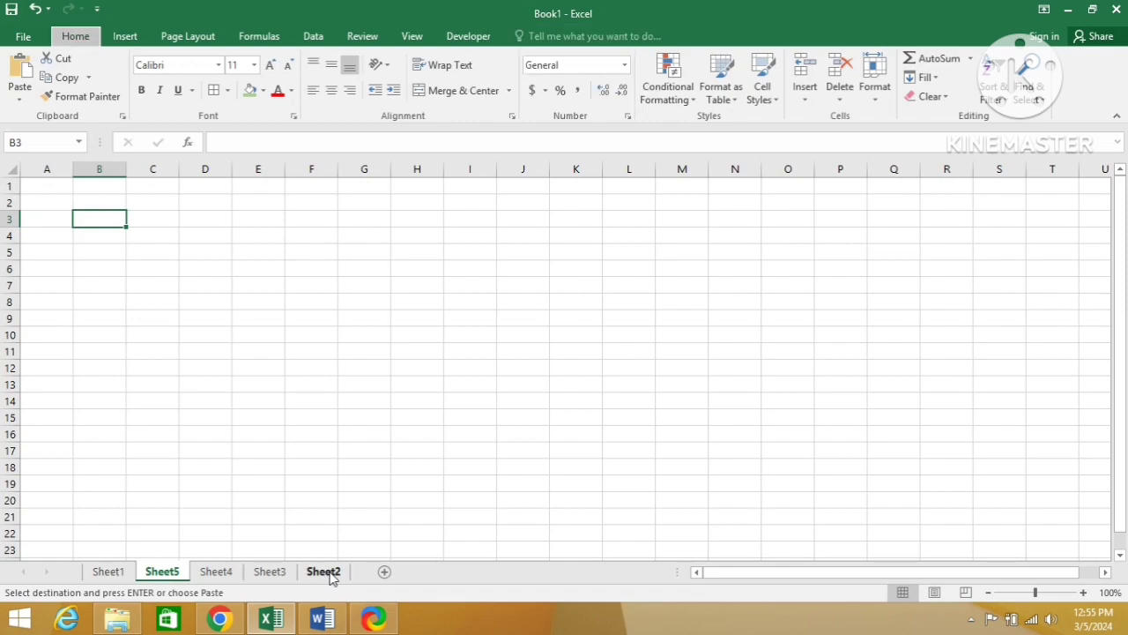
pyautogui.hotkey('ctrl', 'alt', 'v')
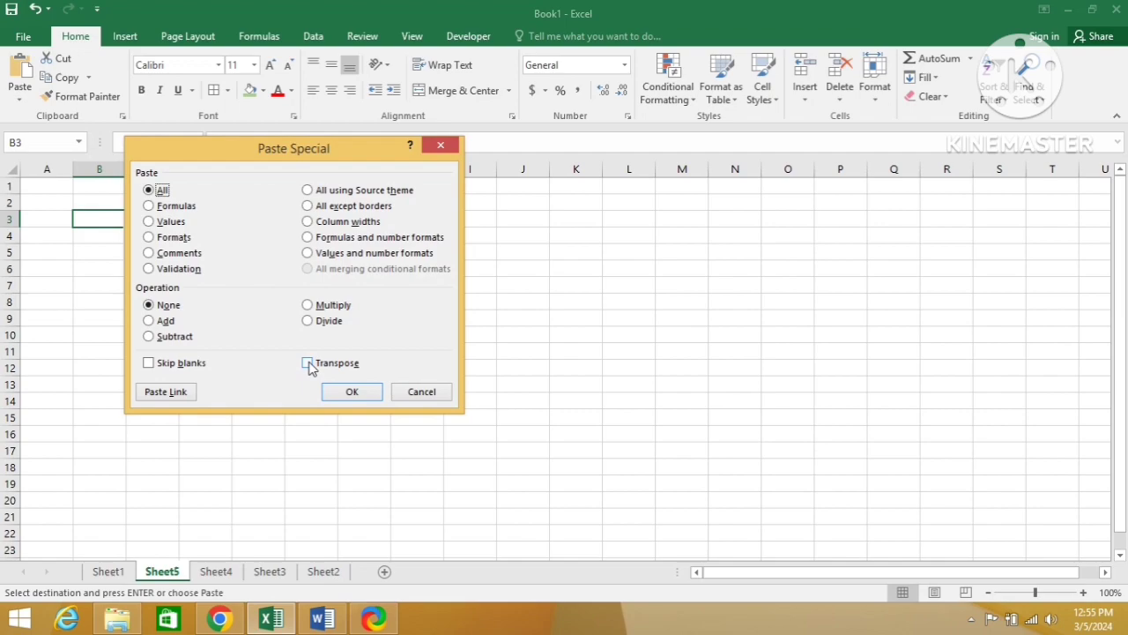
pyautogui.click(309, 364)
pyautogui.click(353, 393)
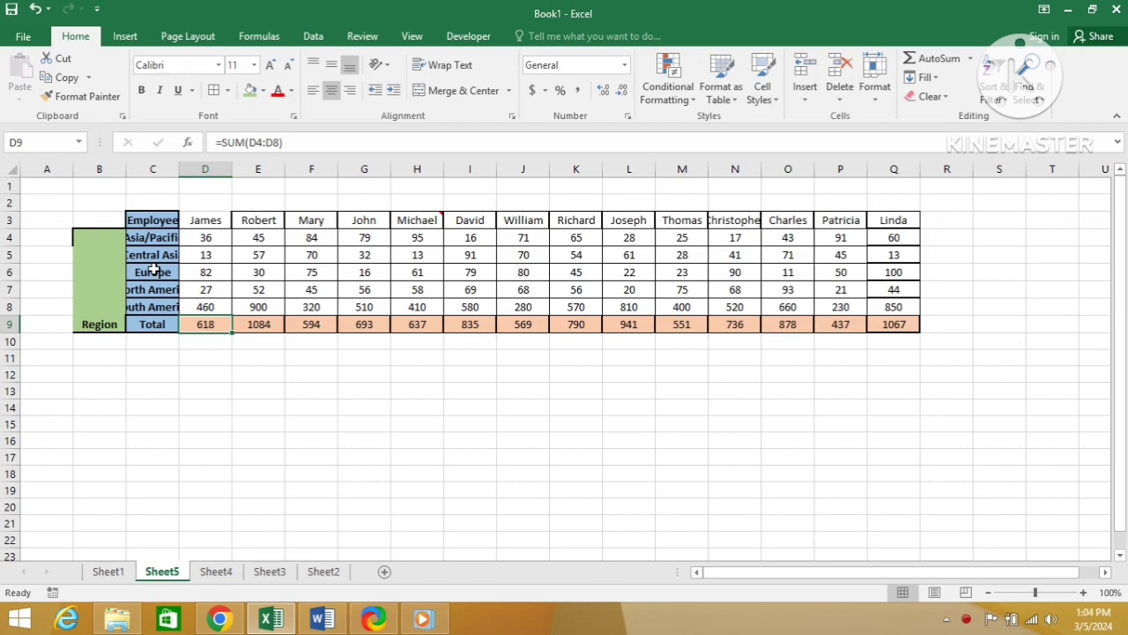
# Step: Examine the whole transposed table by selecting B3:Q9 on Sheet5
pyautogui.press('Up')
pyautogui.press('Up')
pyautogui.press('Up')
pyautogui.press('Up')
pyautogui.press('Up')
pyautogui.press('Left')
pyautogui.press('Left')
pyautogui.press('Up')
pyautogui.hotkey('shift', 'Right')
pyautogui.hotkey('shift', 'Right')
pyautogui.hotkey('ctrl', 'shift', 'Right')
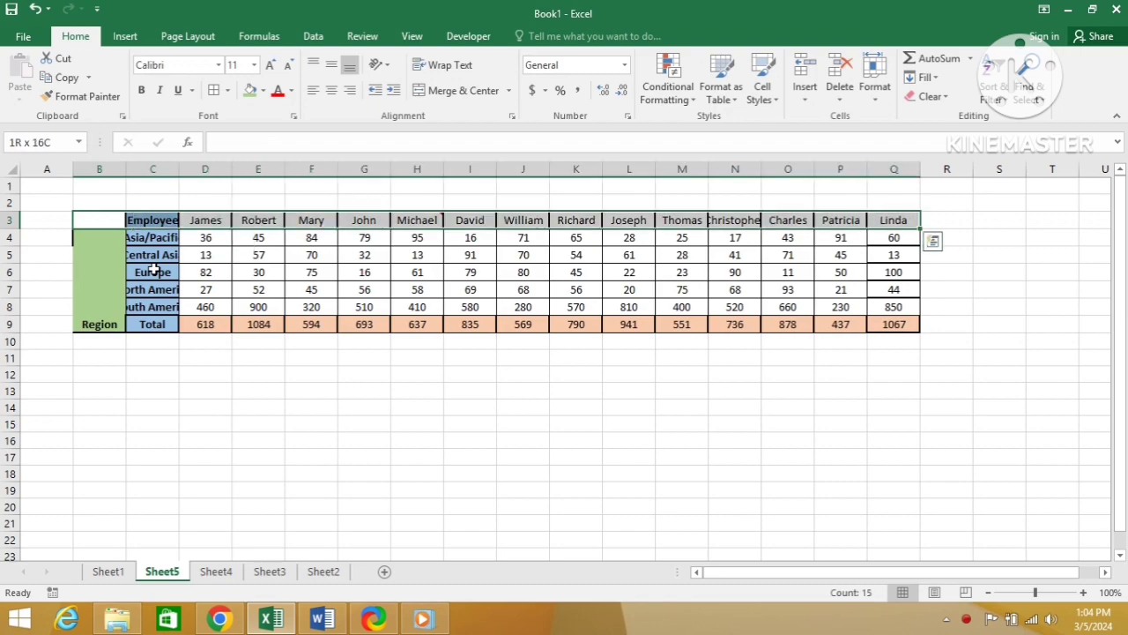
pyautogui.hotkey('ctrl', 'shift', 'Down')
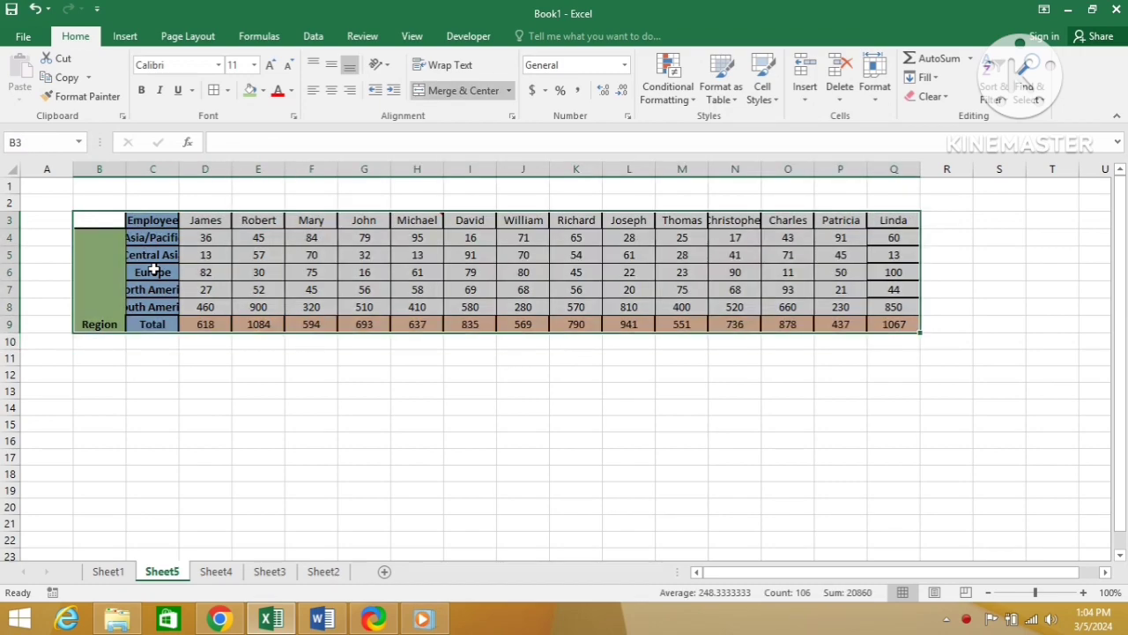
# Step: Examine the transposed region headings in column C and highlight the employee names in D3:Q3
pyautogui.press('Down')
pyautogui.press('Right')
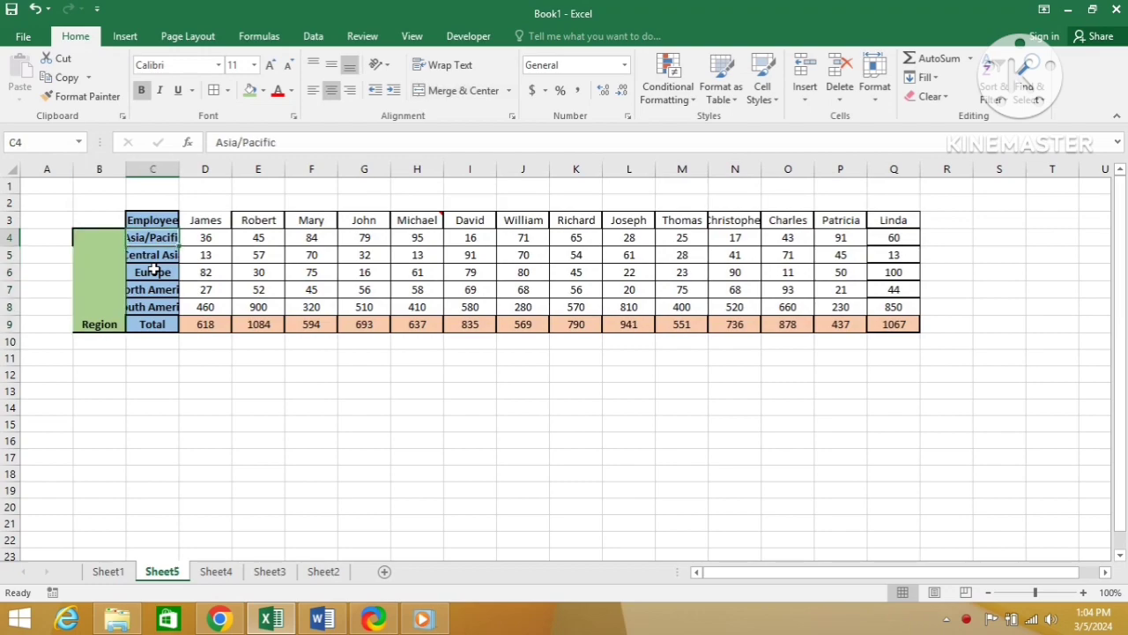
pyautogui.press('Right')
pyautogui.press('Up')
pyautogui.hotkey('ctrl', 'shift', 'Right')
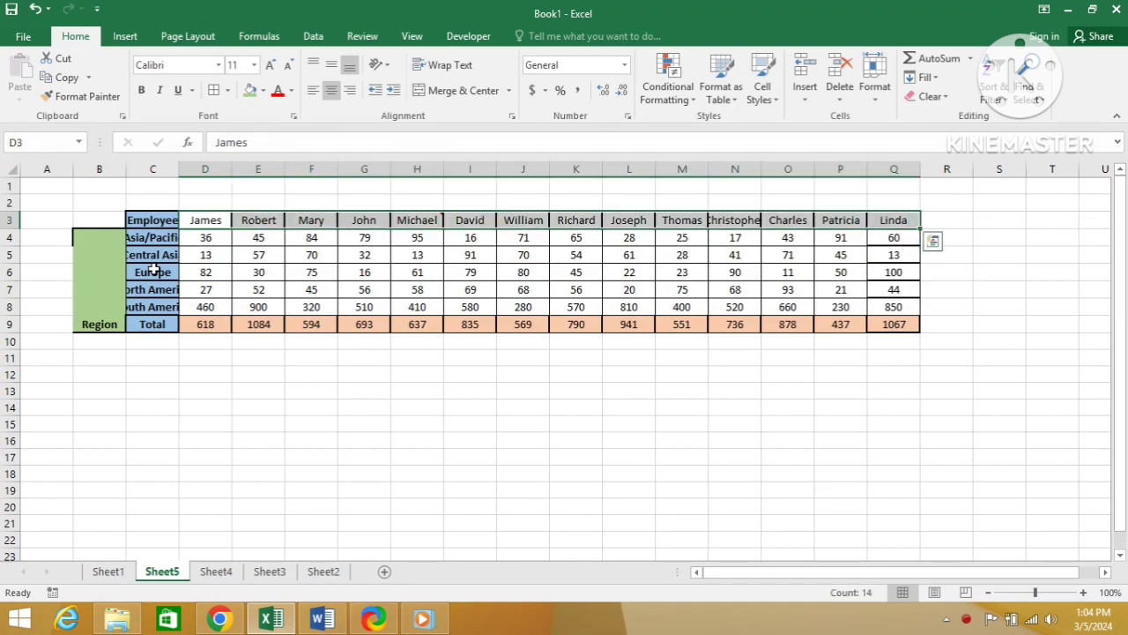
# Step: Highlight the employee names in C5:C18 and the headings in D4:I4 on Sheet1, and return to Sheet5 to compare them
pyautogui.click(109, 572)
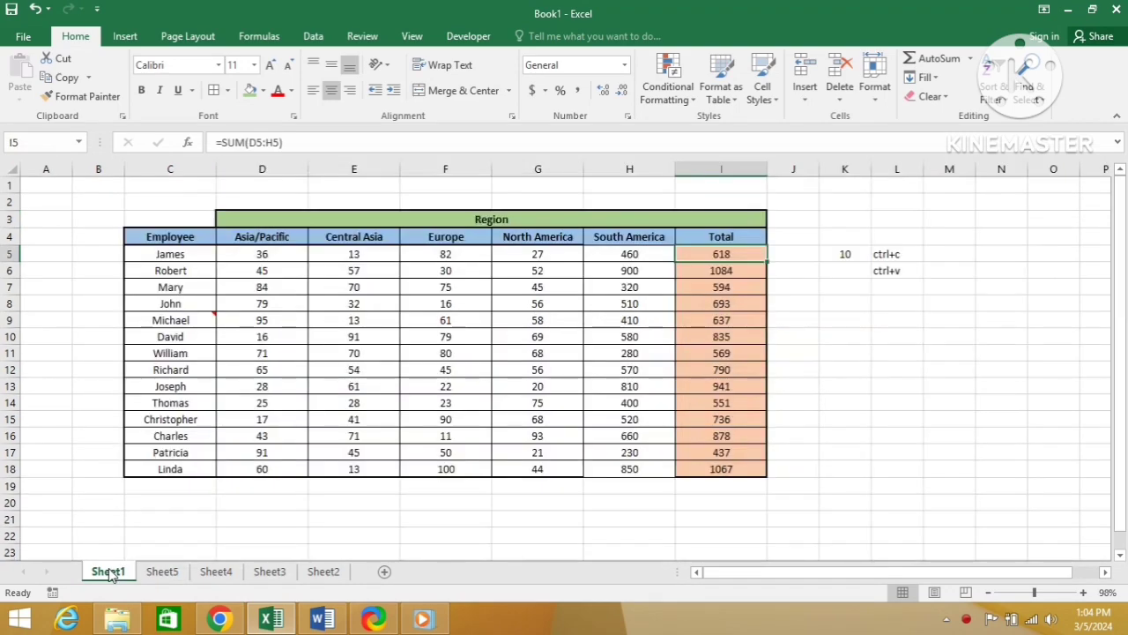
pyautogui.click(184, 256)
pyautogui.hotkey('ctrl', 'shift', 'Down')
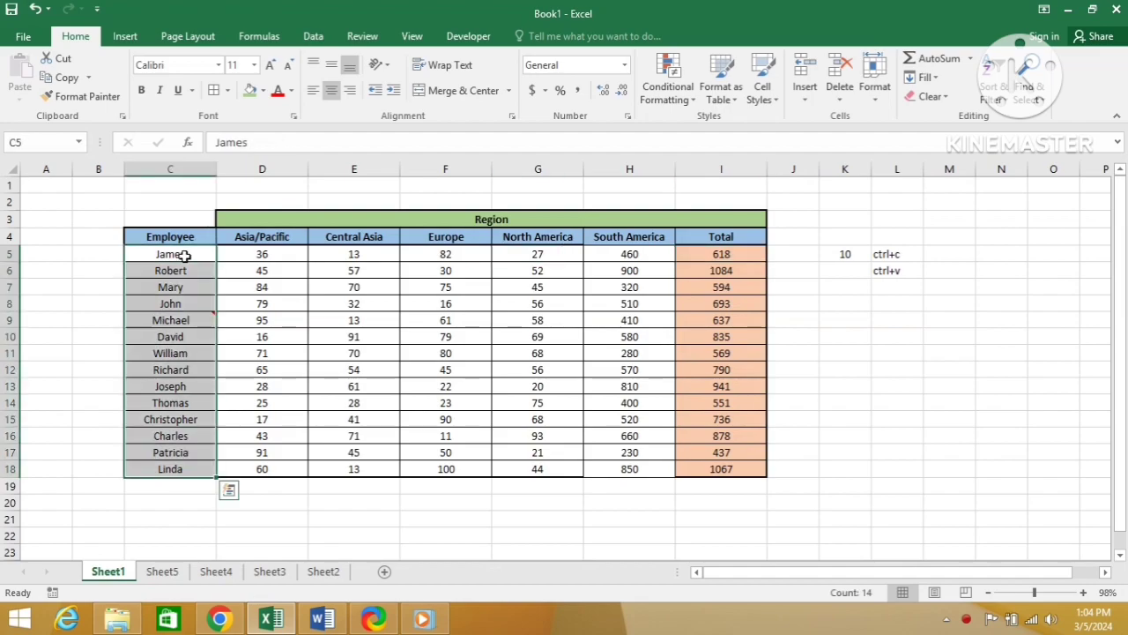
pyautogui.press('Up')
pyautogui.press('Right')
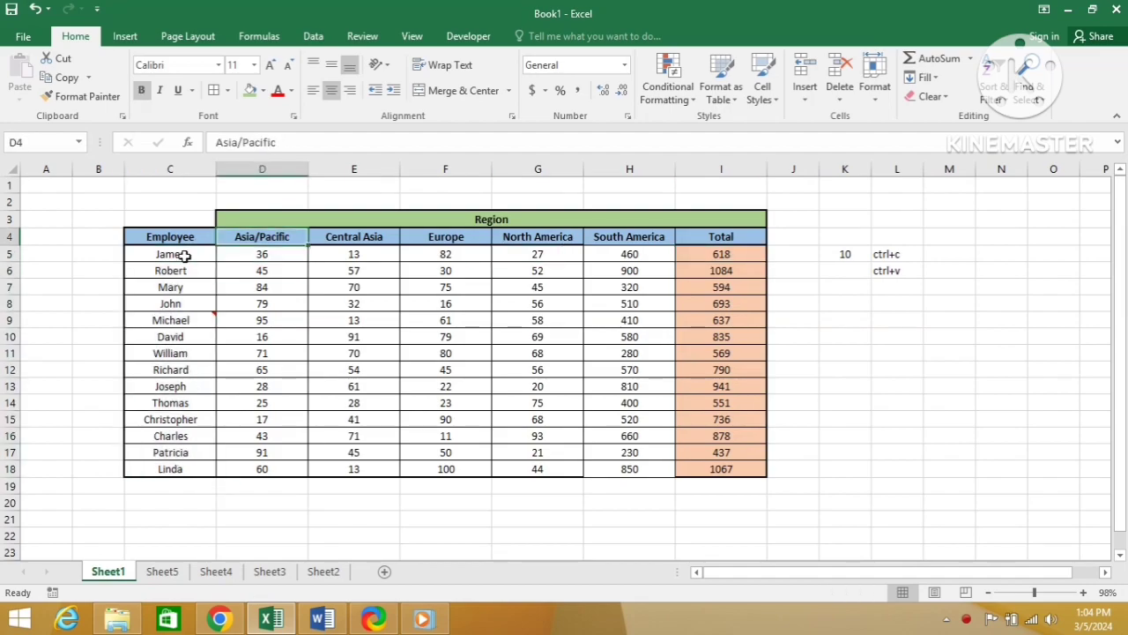
pyautogui.hotkey('ctrl', 'shift', 'Right')
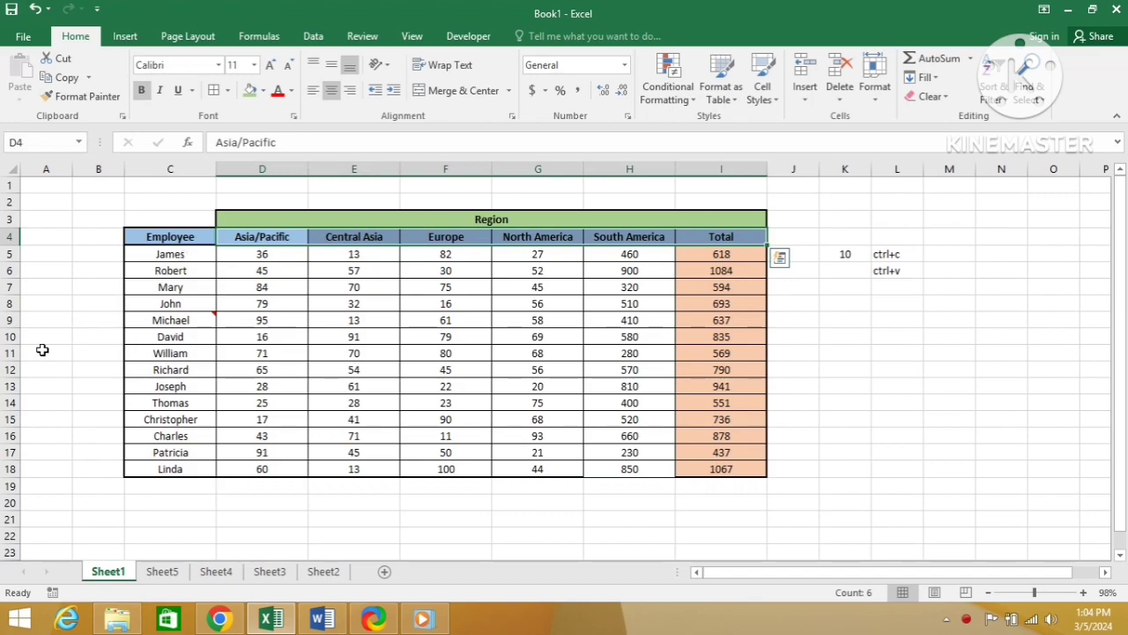
pyautogui.click(162, 572)
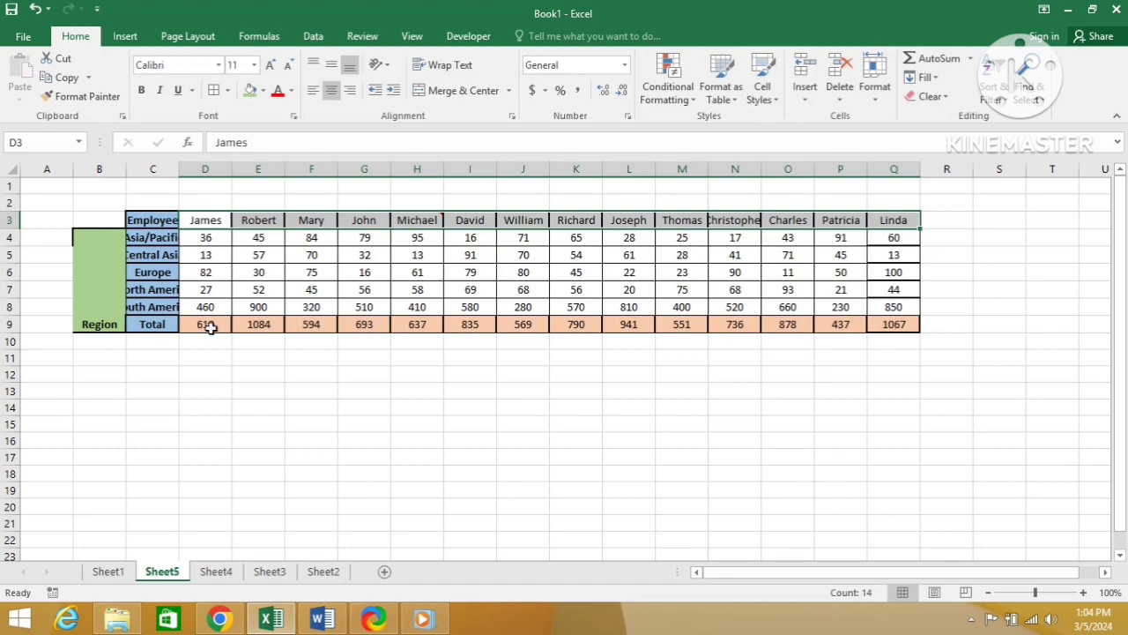
# Step: Compare the Total formula in I5 and the employee data in row 8 of Sheet1 with the matching column G on Sheet5
pyautogui.click(101, 573)
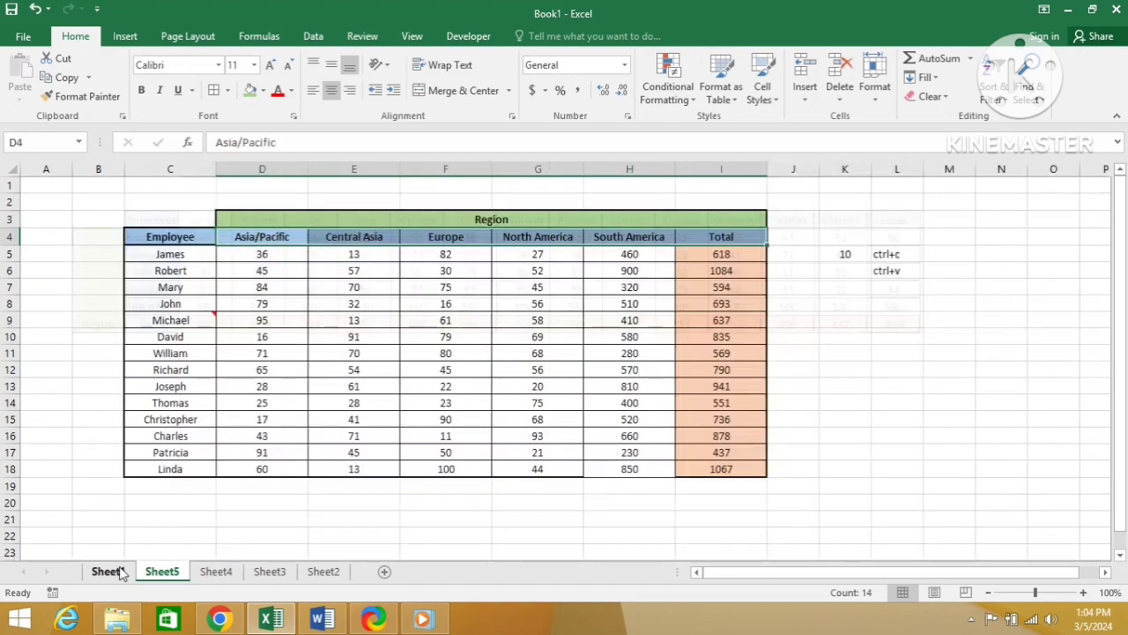
pyautogui.click(714, 254)
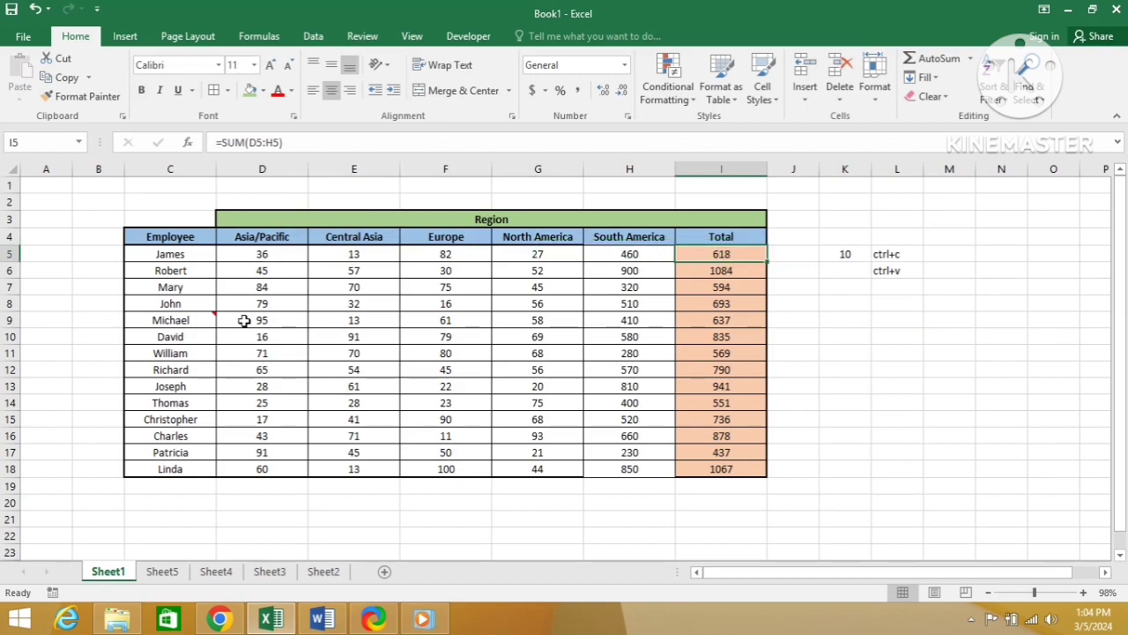
pyautogui.click(639, 306)
pyautogui.hotkey('shift', 'space')
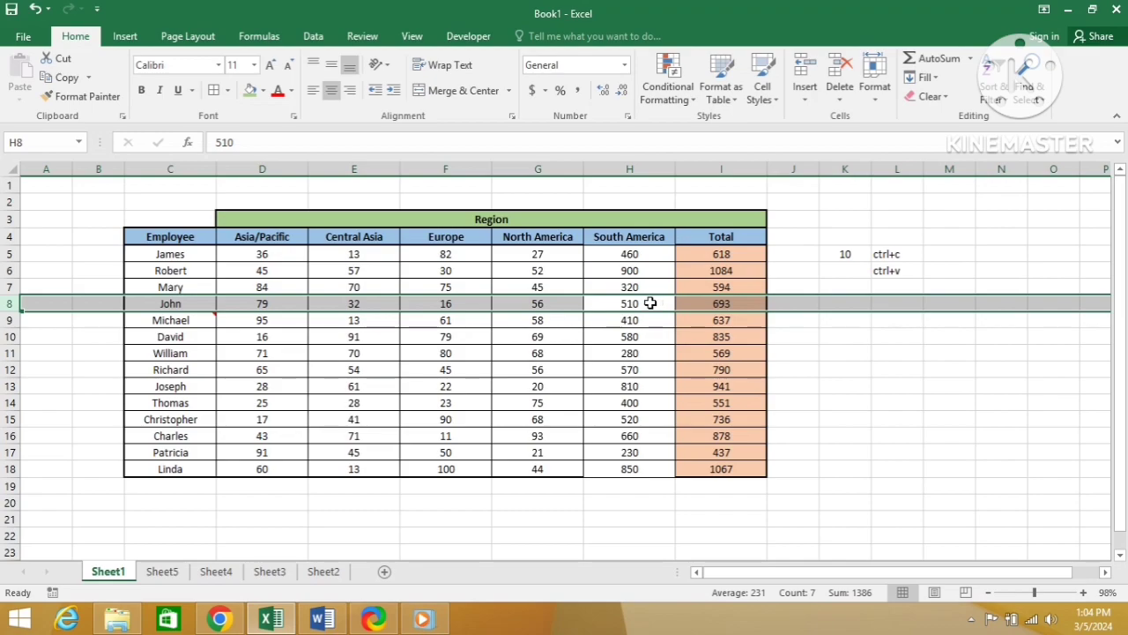
pyautogui.click(163, 572)
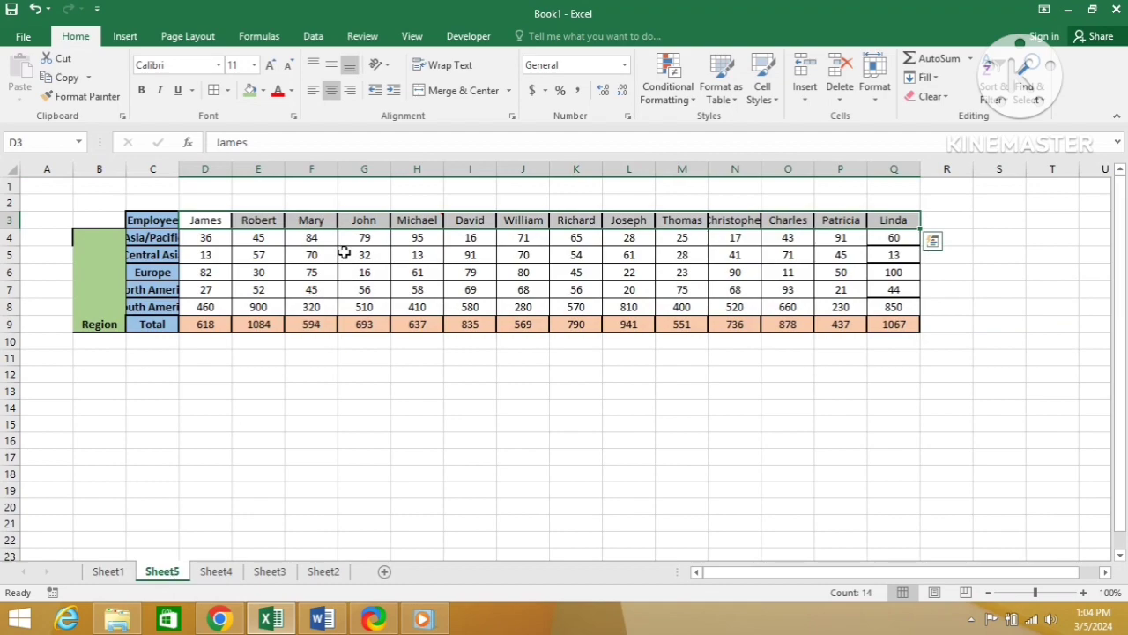
pyautogui.click(369, 221)
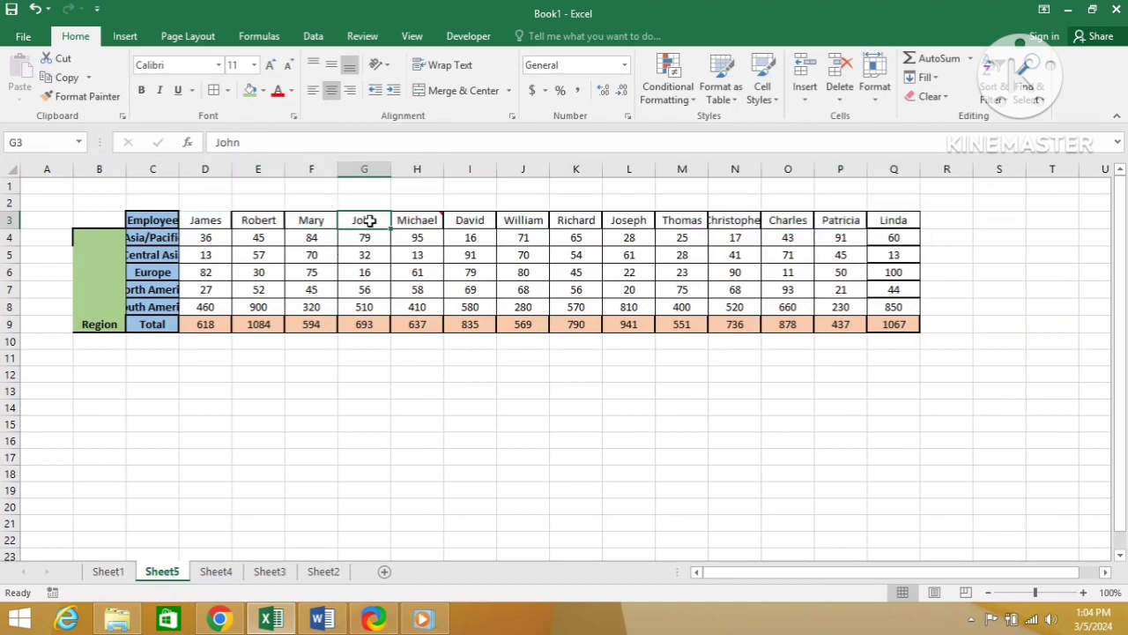
pyautogui.click(364, 300)
pyautogui.hotkey('shift', 'space')
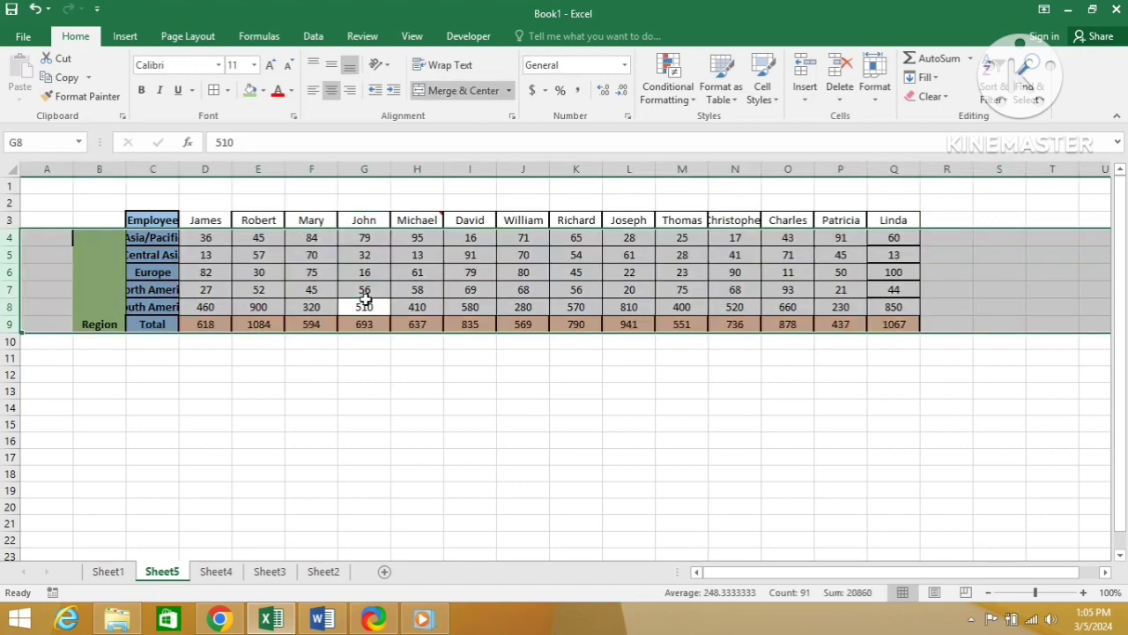
pyautogui.click(364, 301)
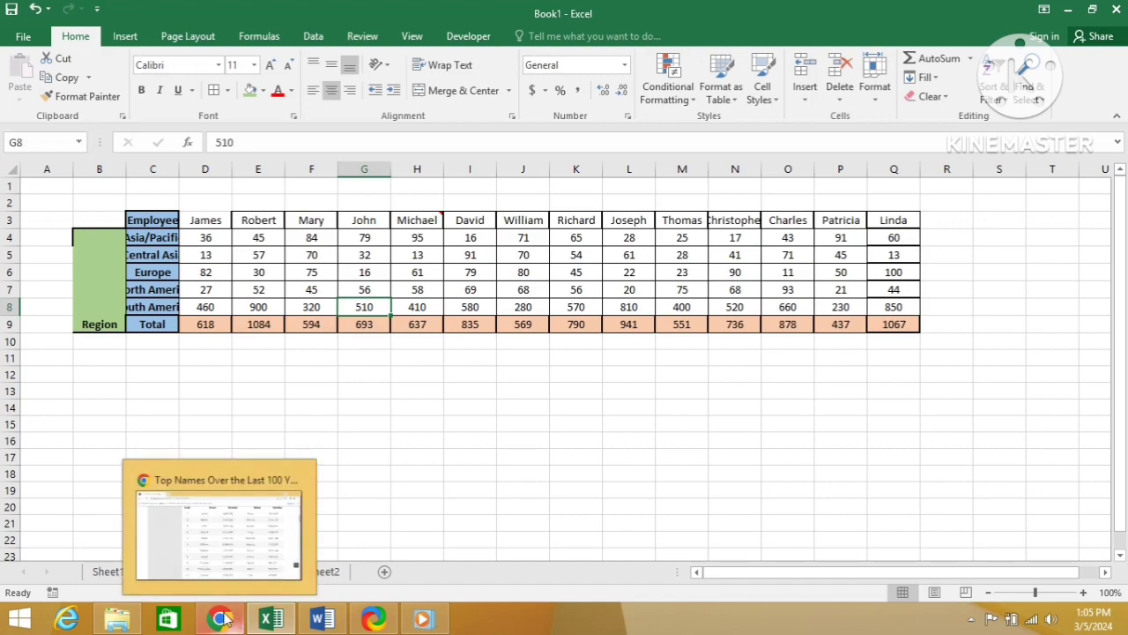
# Step: Switch to the Word document showing the Paste Special options
pyautogui.moveTo(320, 622)
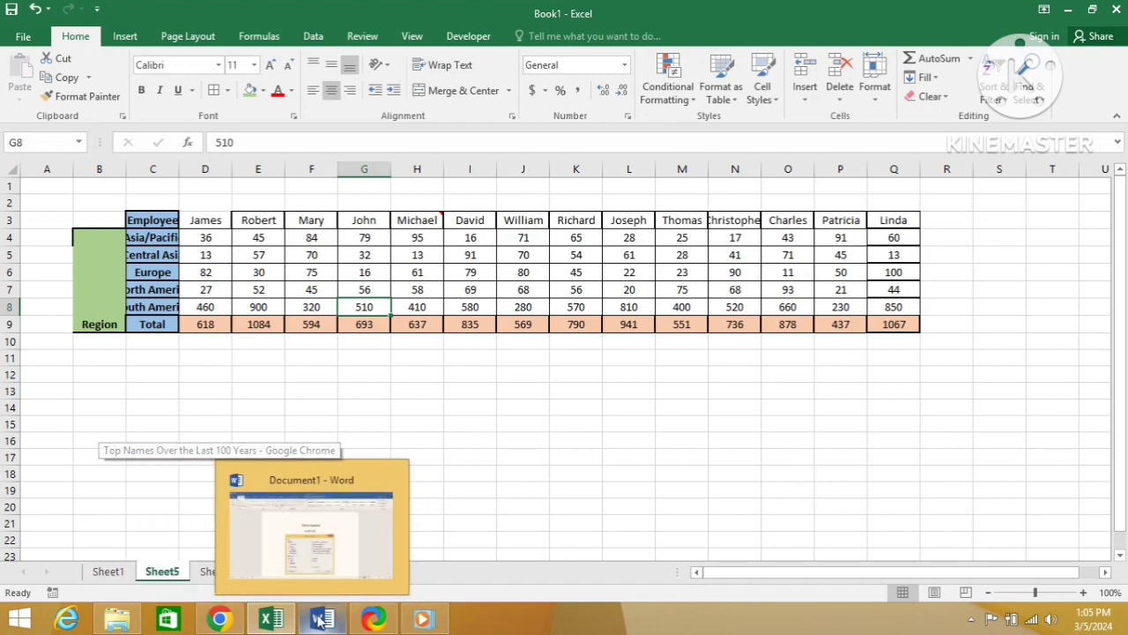
pyautogui.click(360, 565)
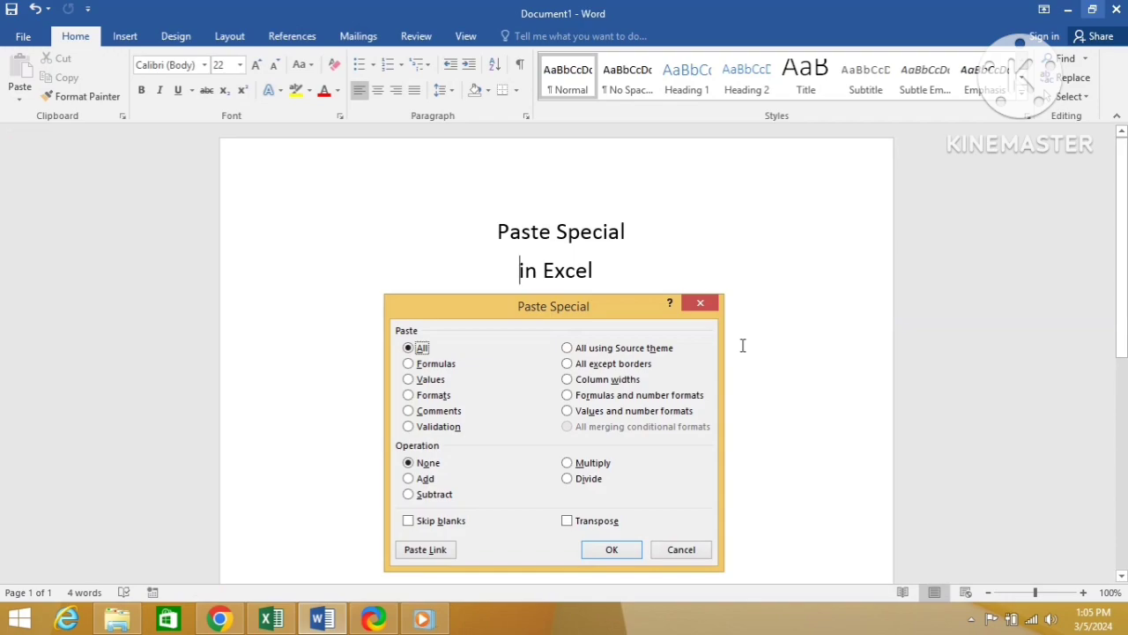